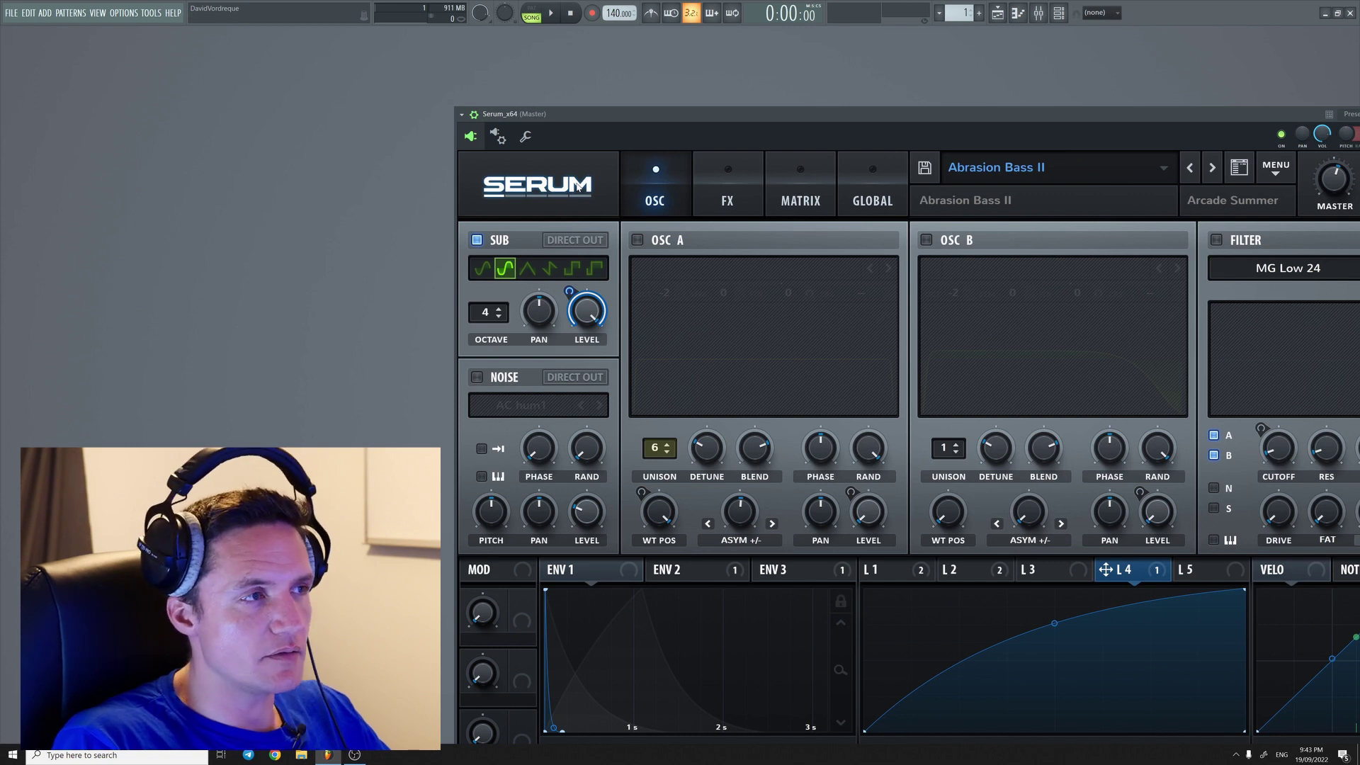
# - Reduce Serum's interface zoom to a small percentage from the SERUM logo menu
pyautogui.click(579, 187)
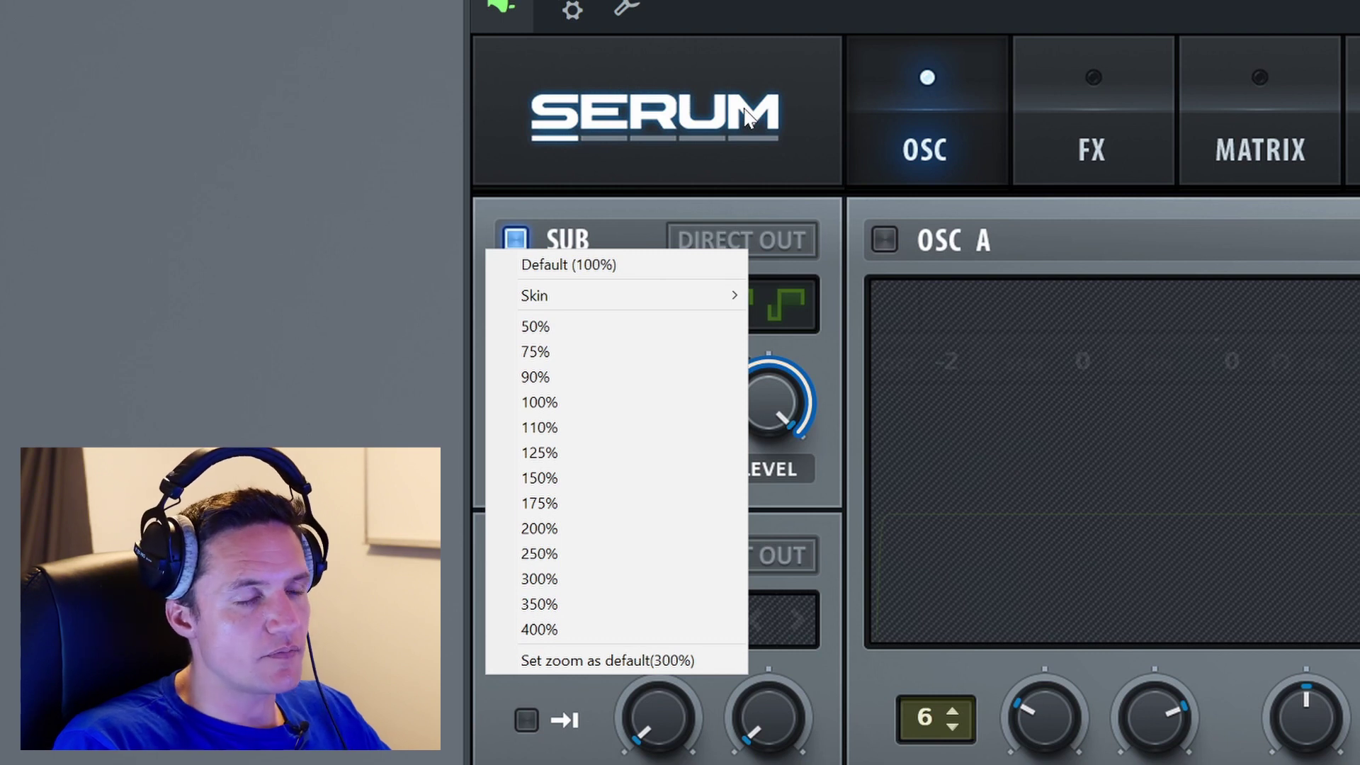
pyautogui.click(536, 326)
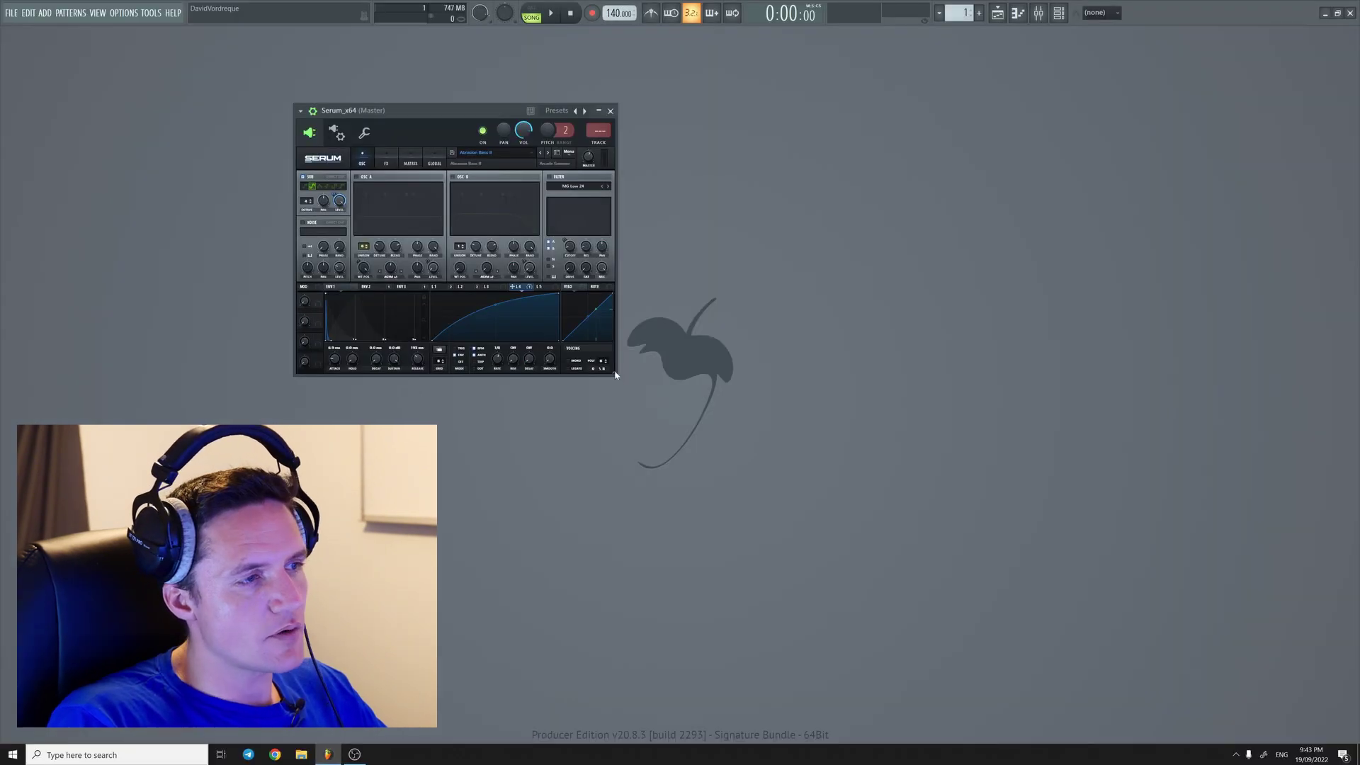
# - Enlarge the Serum window to about 207% scale and bring back the zoom and skin menu
pyautogui.moveTo(614, 378); pyautogui.dragTo(958, 618)
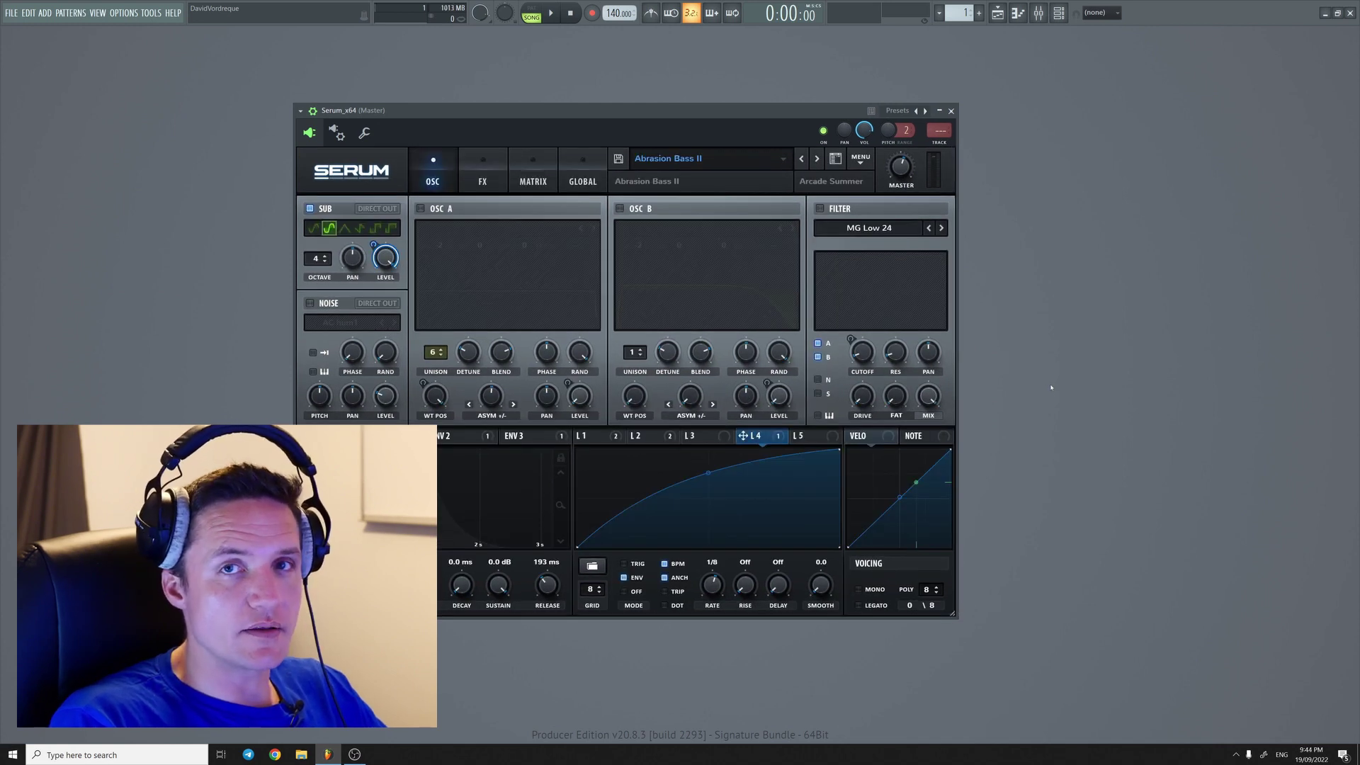
pyautogui.click(351, 171)
pyautogui.moveTo(355, 220)
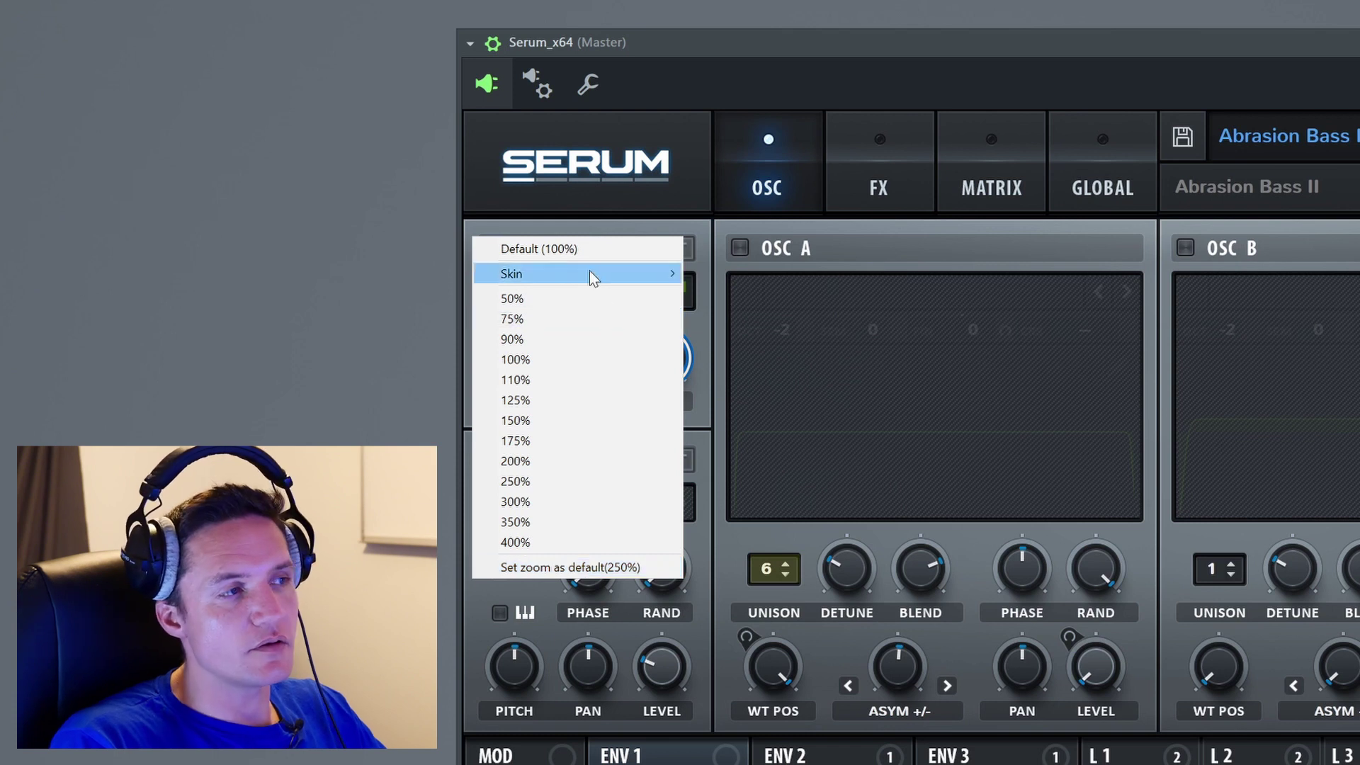
# - Look over the Default and Promethium skins, then dismiss the logo menu keeping Default
pyautogui.moveTo(590, 273)
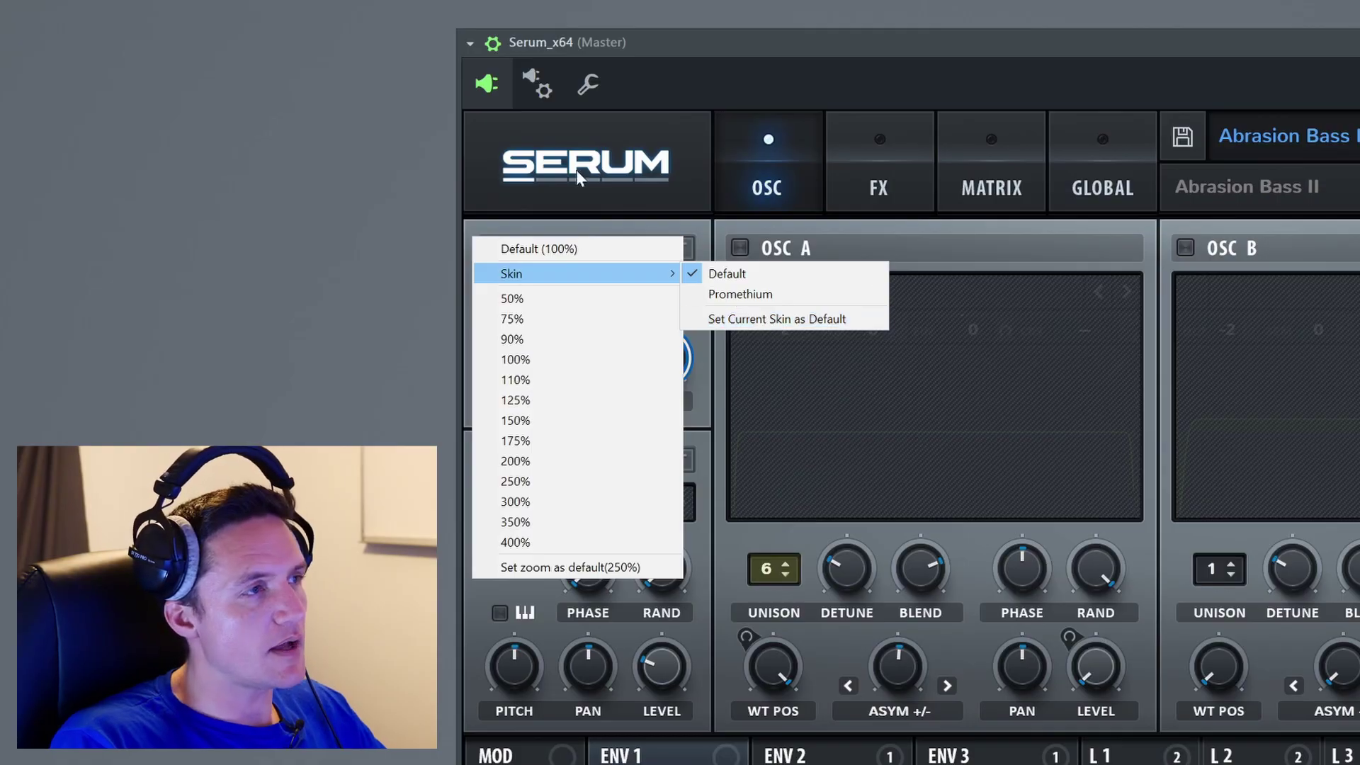
pyautogui.click(663, 65)
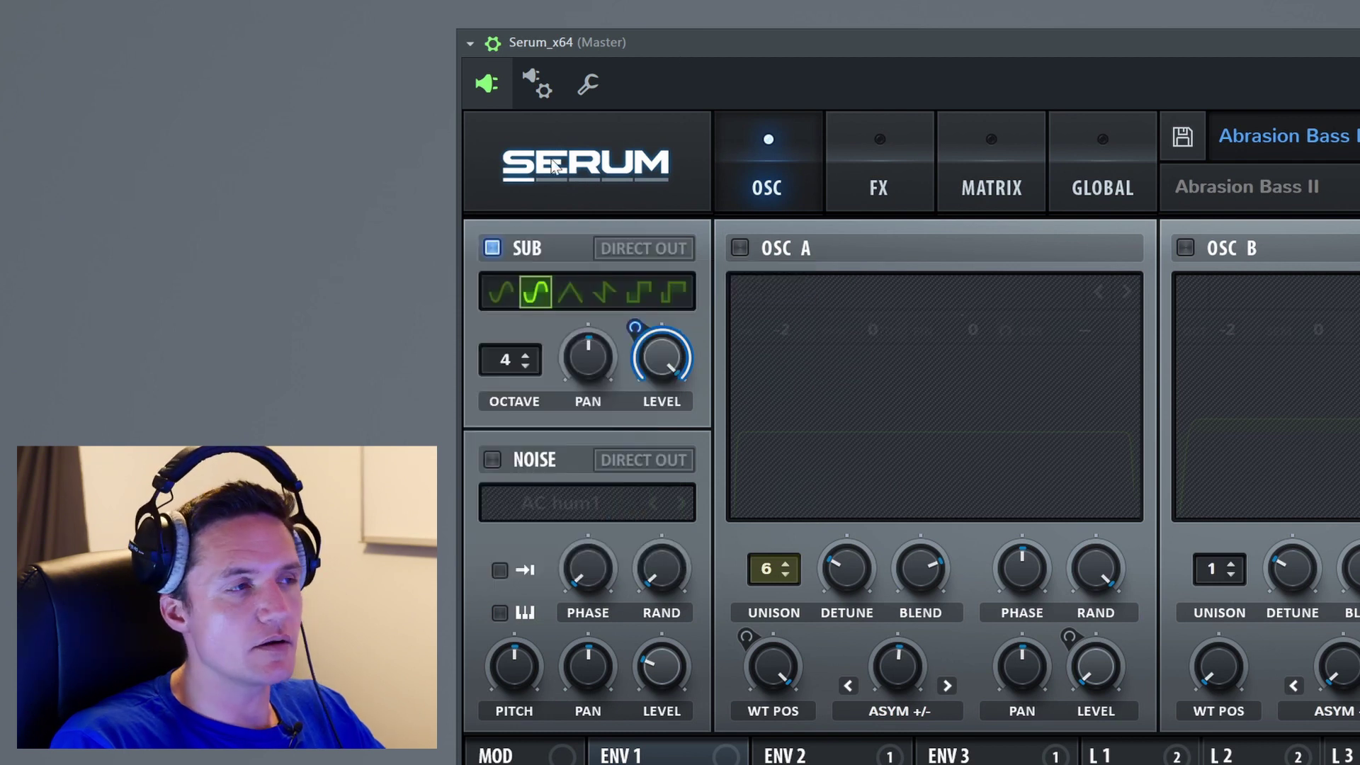
pyautogui.moveTo(483, 124)
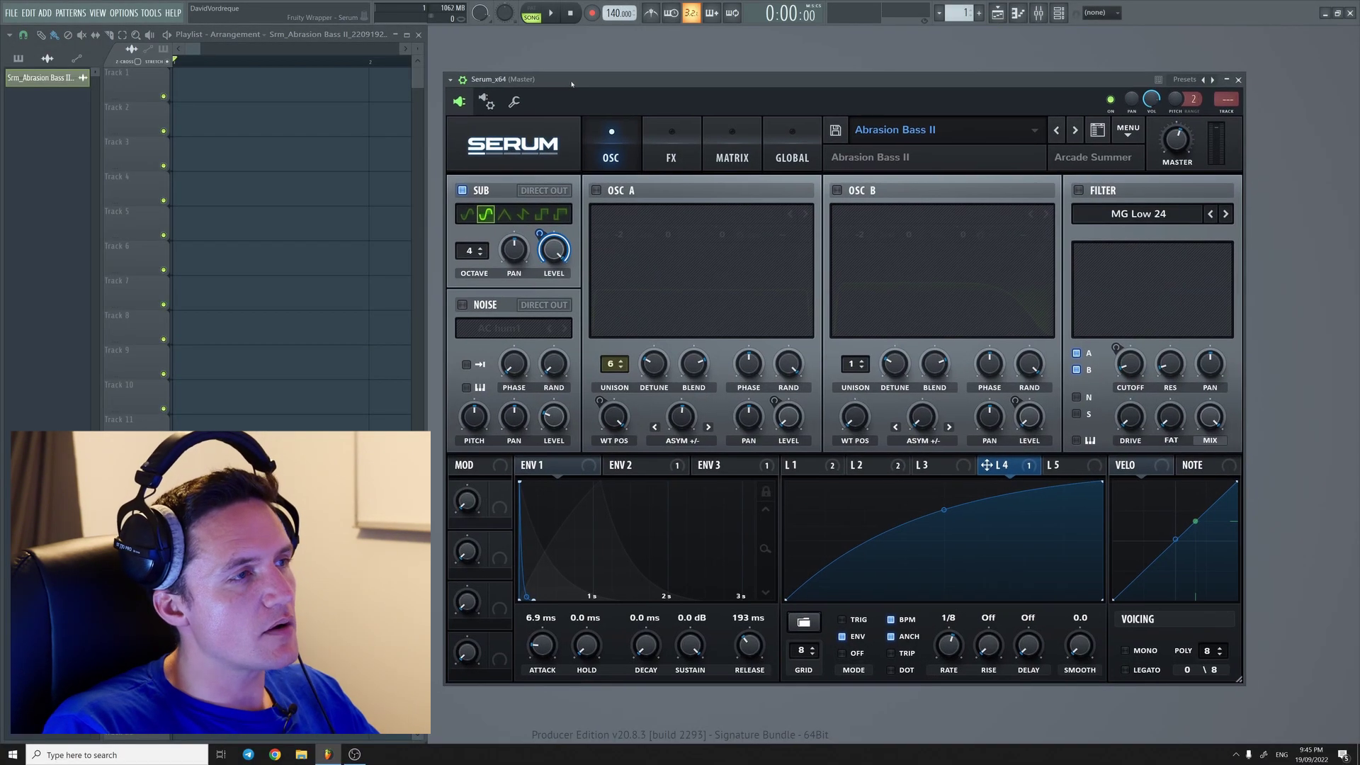
# - Enable Osc A with Basic_Cjw, Osc B and Noise, then render the sound onto Track 1
pyautogui.click(596, 190)
pyautogui.click(708, 217)
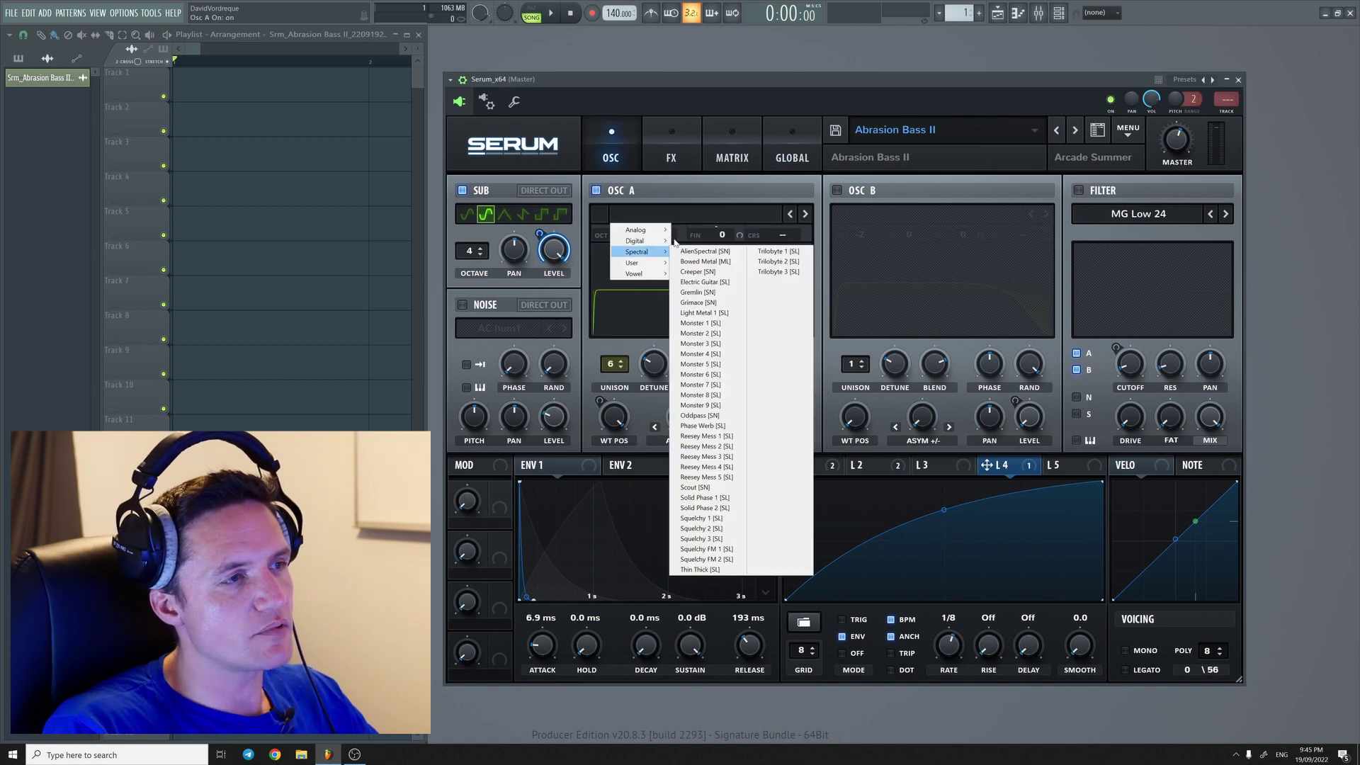
pyautogui.click(693, 340)
pyautogui.click(838, 190)
pyautogui.click(462, 305)
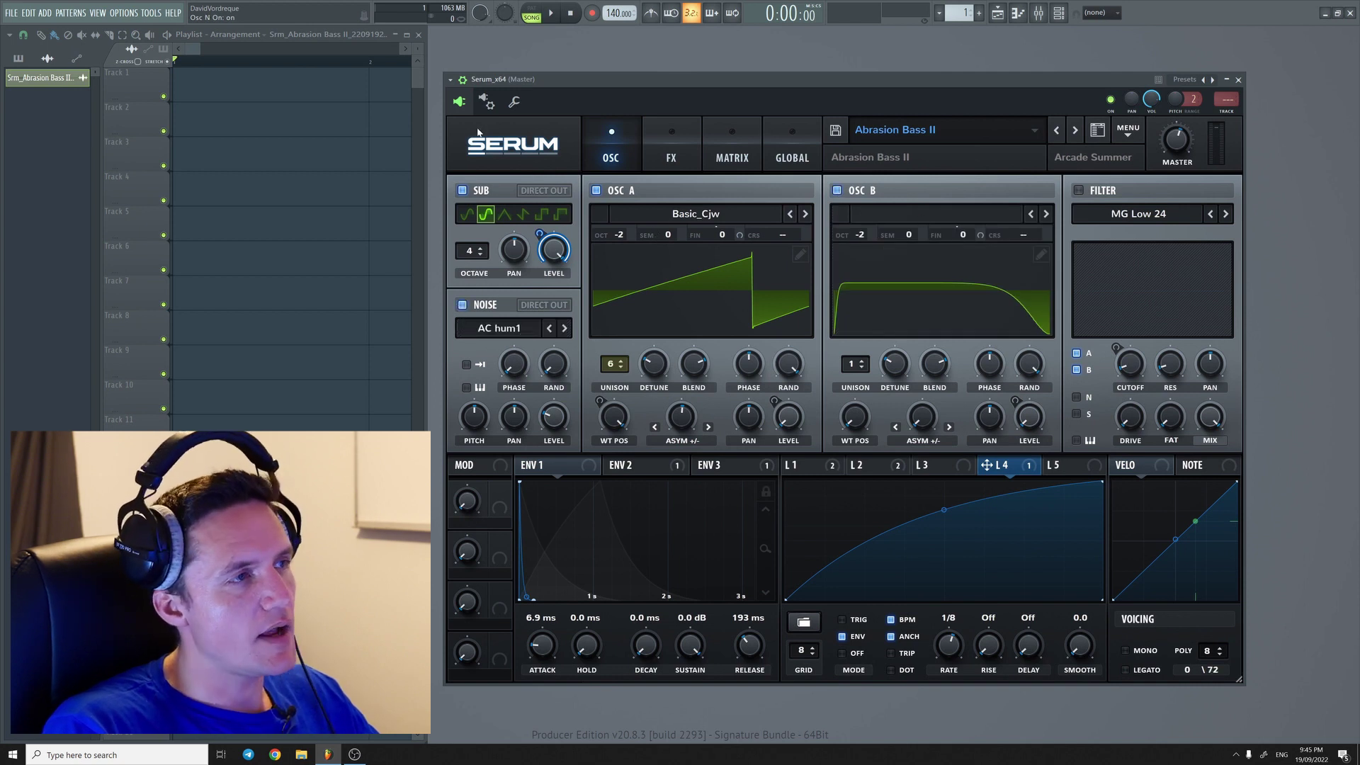
pyautogui.moveTo(457, 130); pyautogui.dragTo(186, 89)
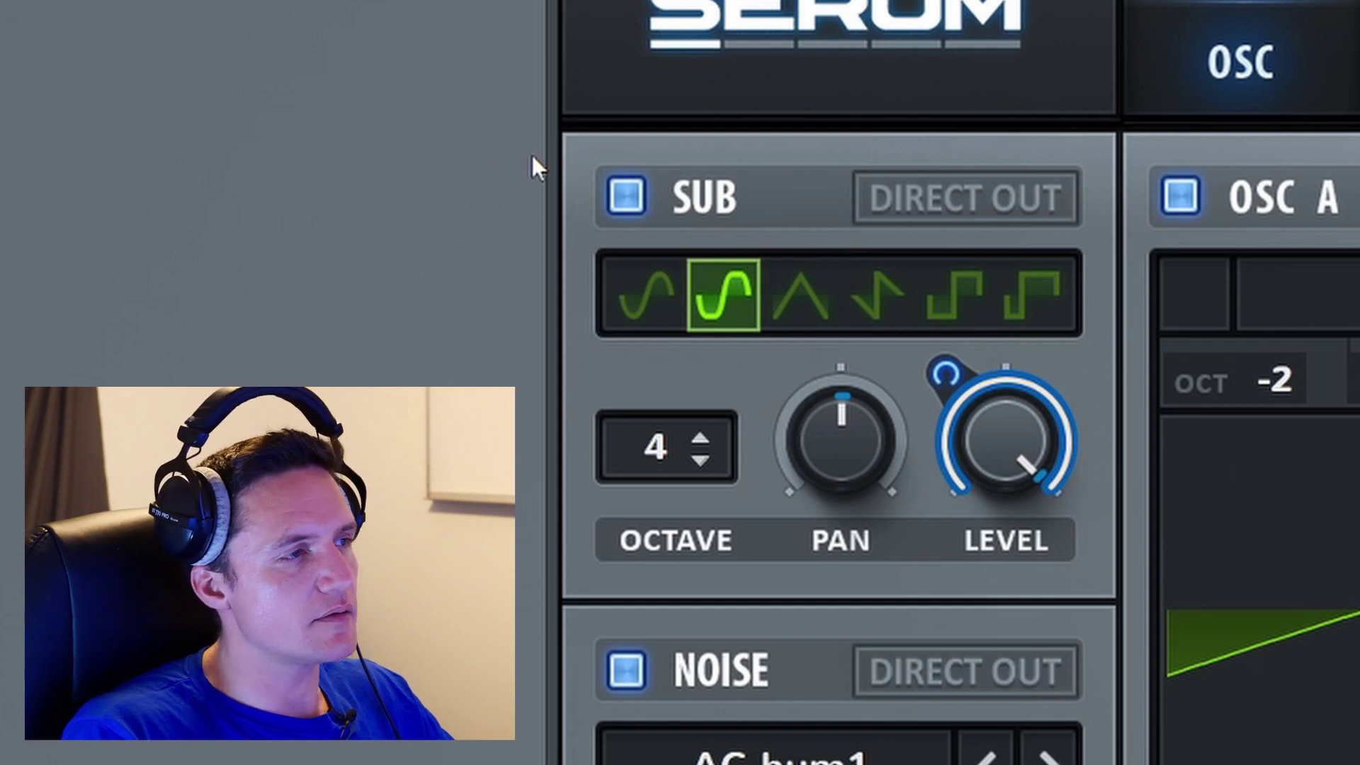
# - Toggle the sub oscillator and its Direct Out, enable the filter, leaving Direct Out off
pyautogui.click(625, 197)
pyautogui.click(624, 197)
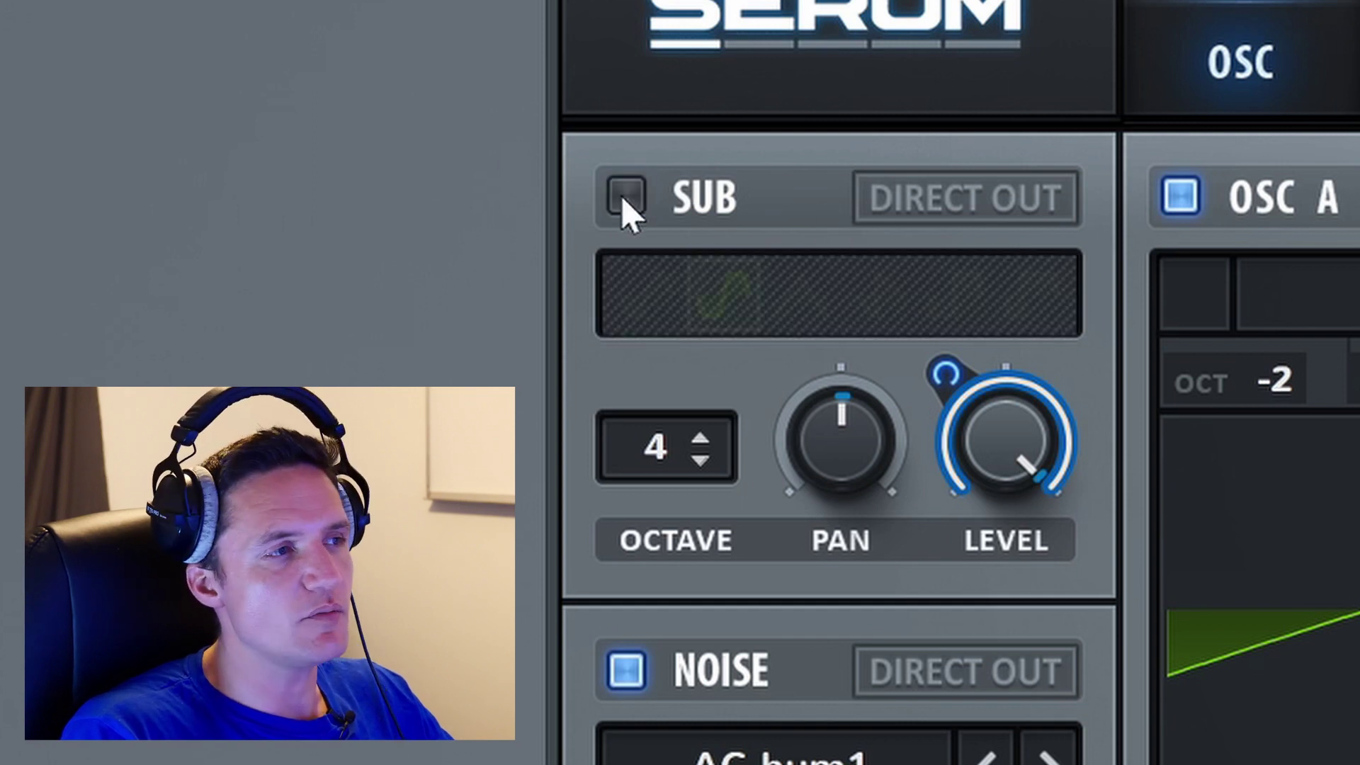
pyautogui.click(921, 209)
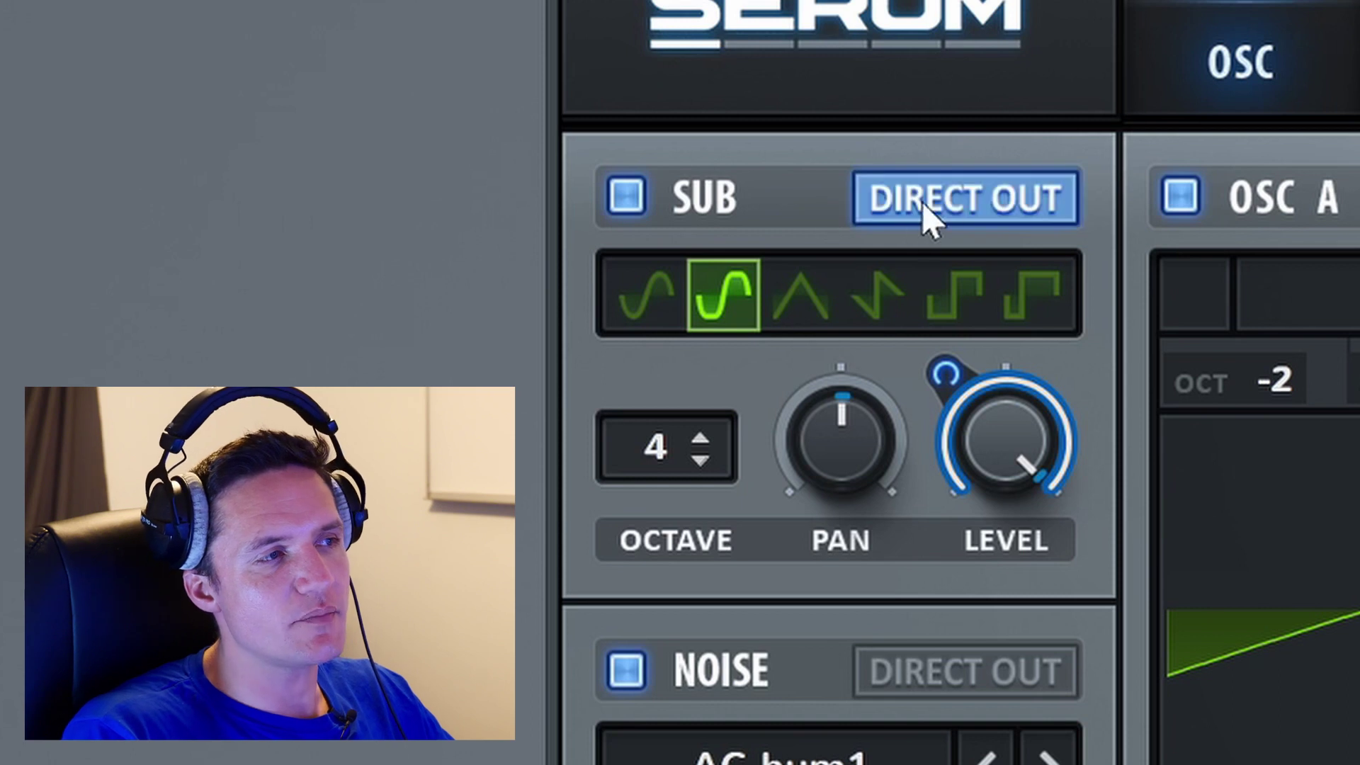
pyautogui.click(953, 211)
pyautogui.click(983, 207)
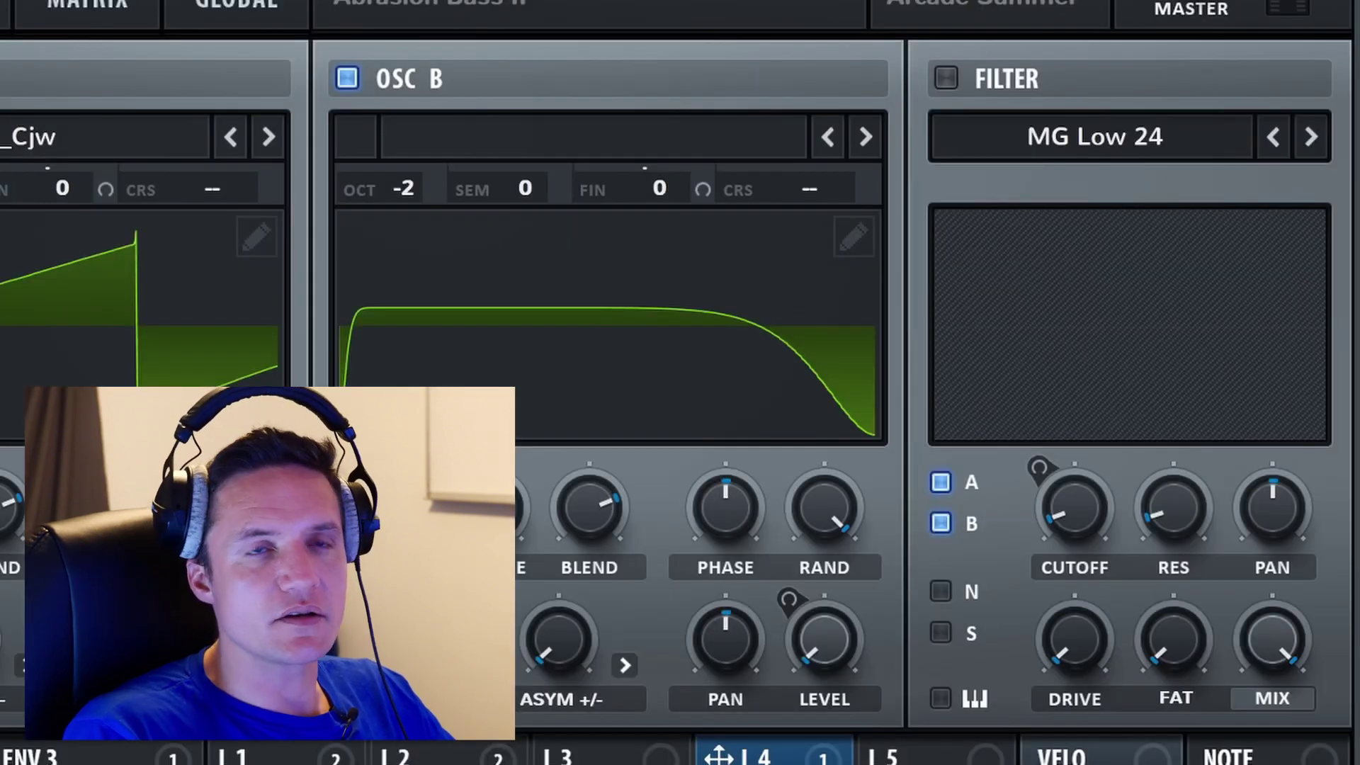
pyautogui.click(947, 78)
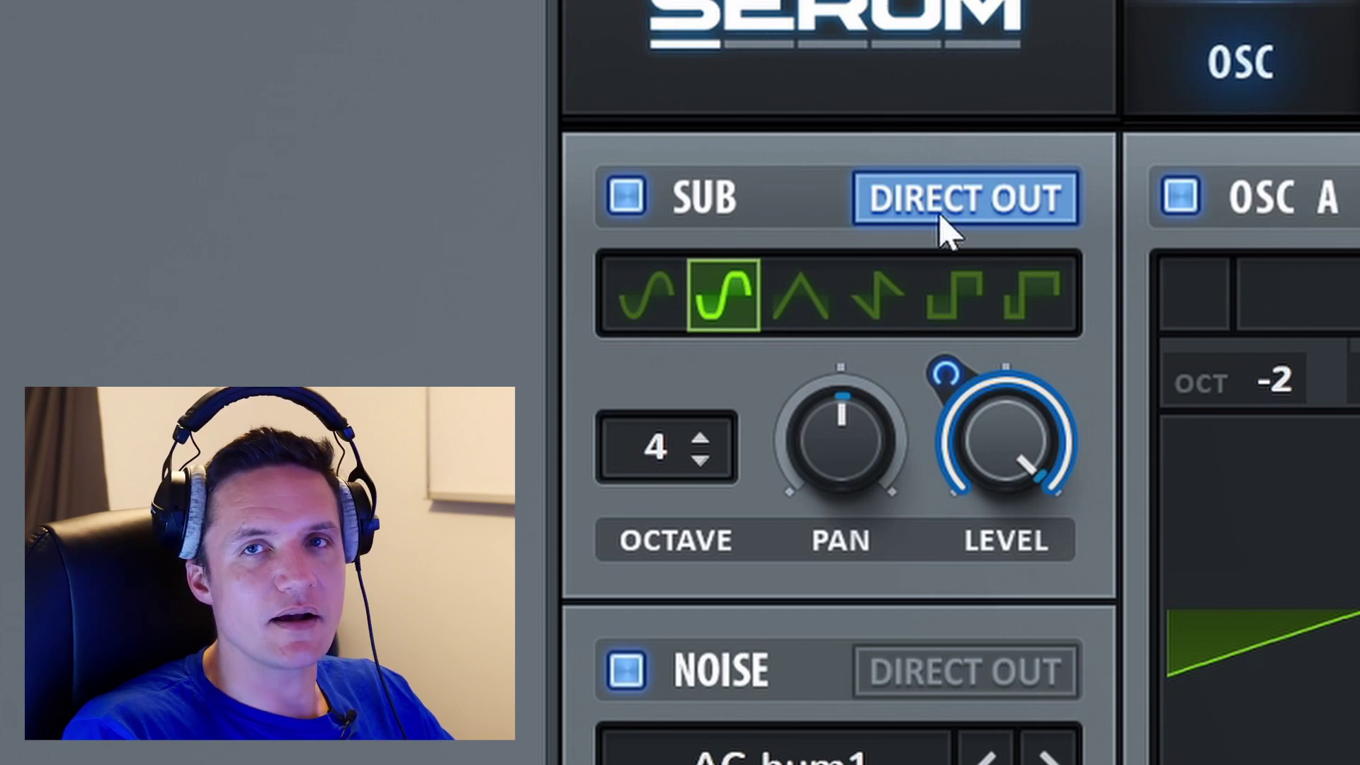
pyautogui.click(943, 216)
# - Cycle through the sub shapes ending on Sine, then lower the sub octave to -2
pyautogui.click(658, 308)
pyautogui.click(752, 301)
pyautogui.click(800, 302)
pyautogui.click(896, 308)
pyautogui.click(1021, 301)
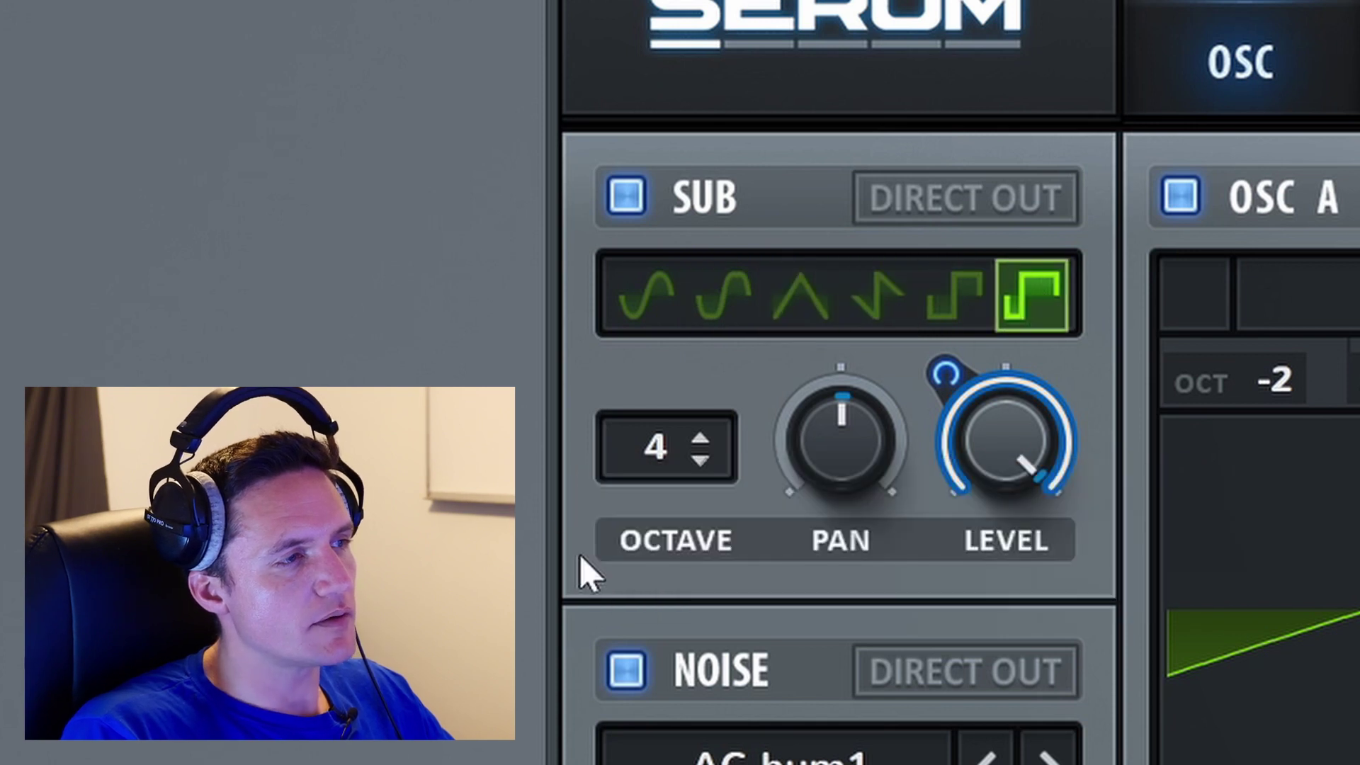
pyautogui.click(650, 306)
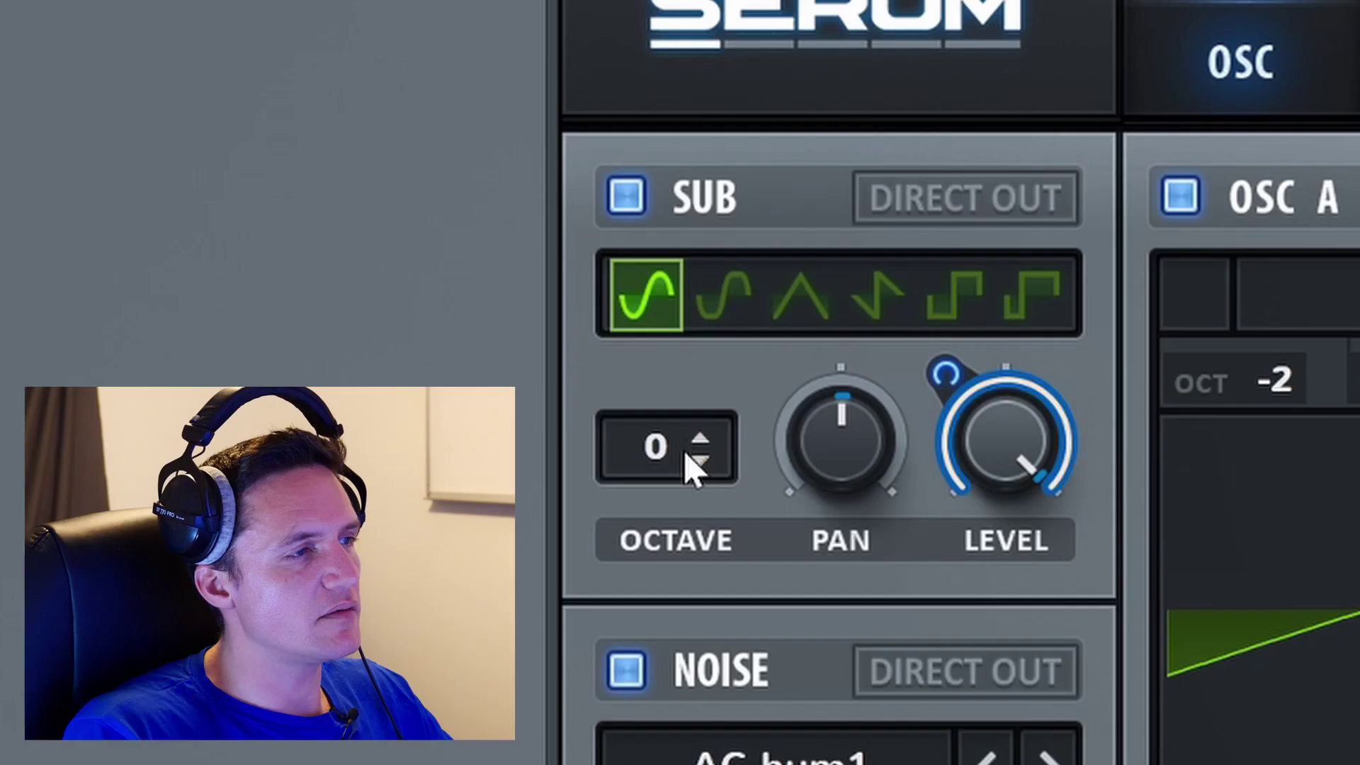
pyautogui.click(696, 461)
pyautogui.click(698, 459)
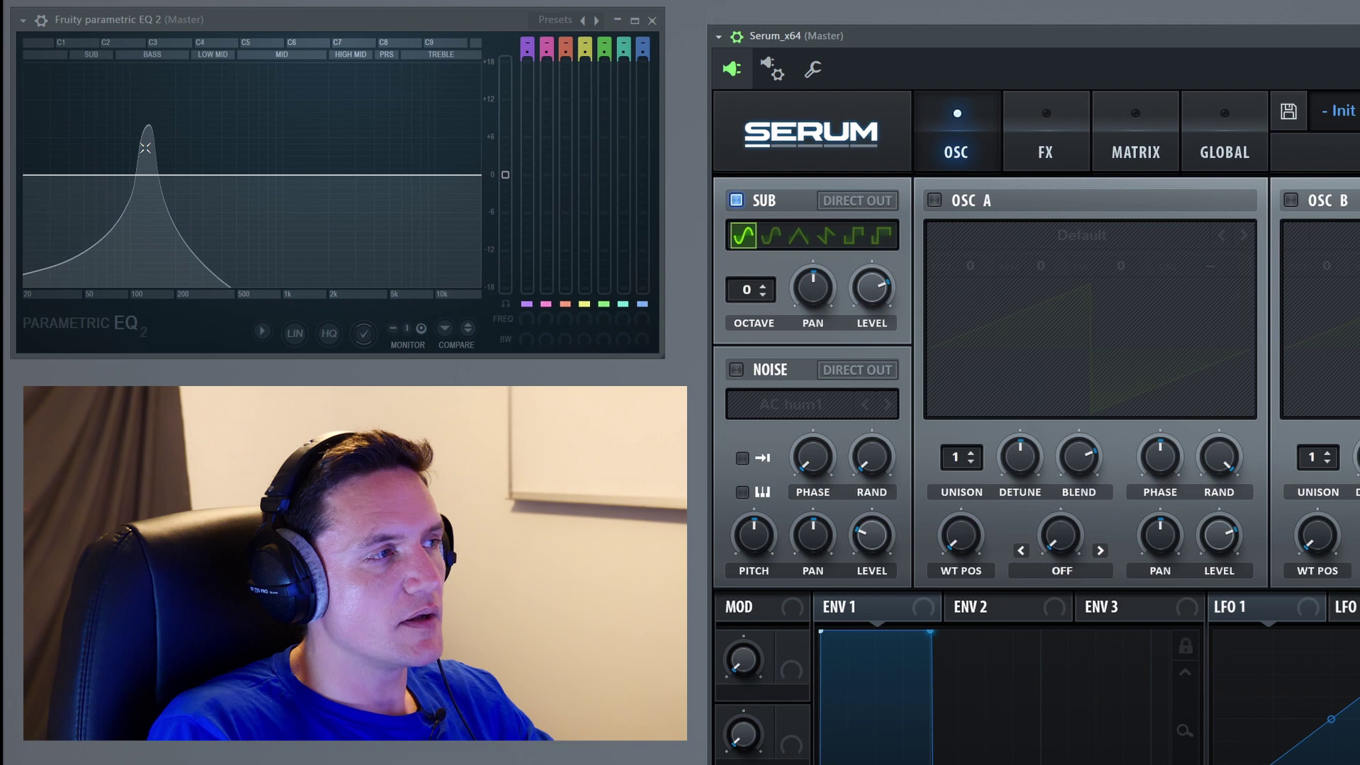
# - Compare lower sub octaves in Parametric EQ 2, ending with the sine sub back at 0
pyautogui.click(763, 295)
pyautogui.click(763, 295)
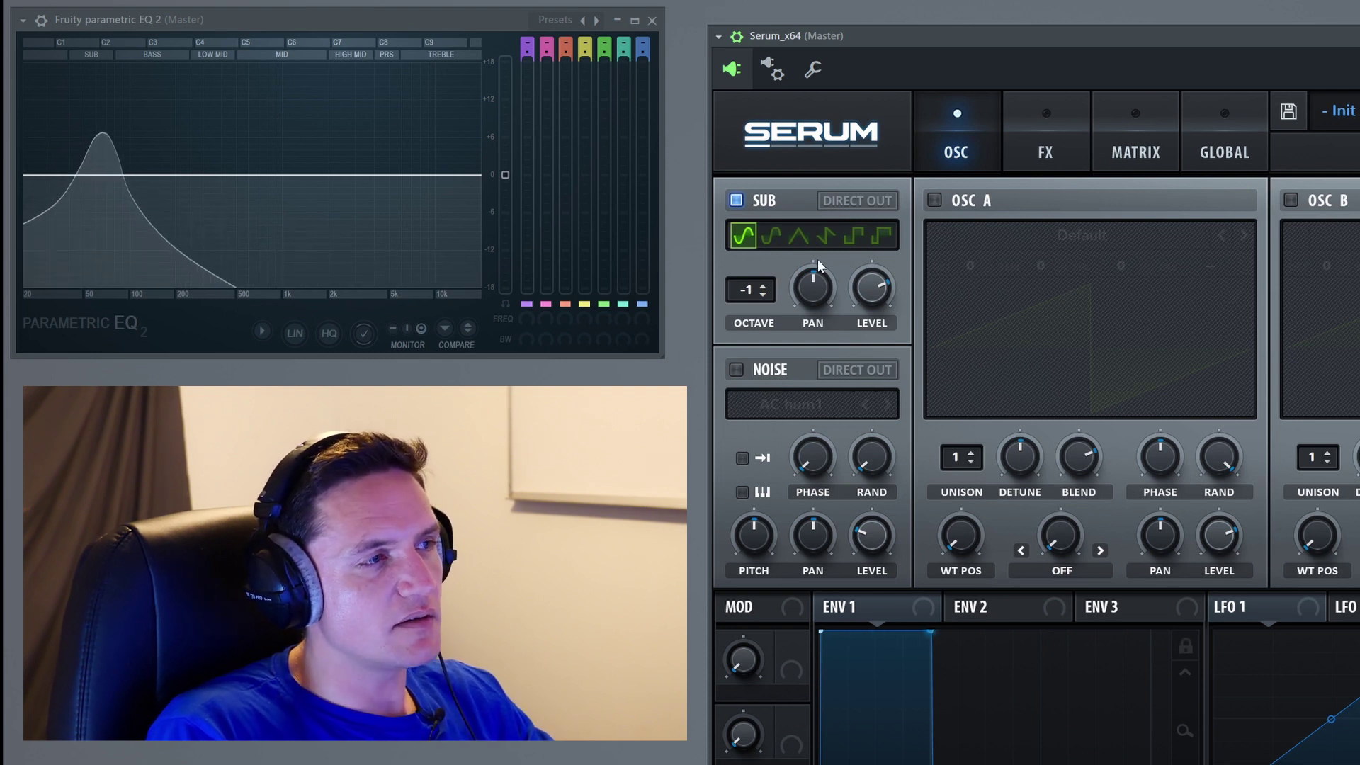
pyautogui.click(763, 285)
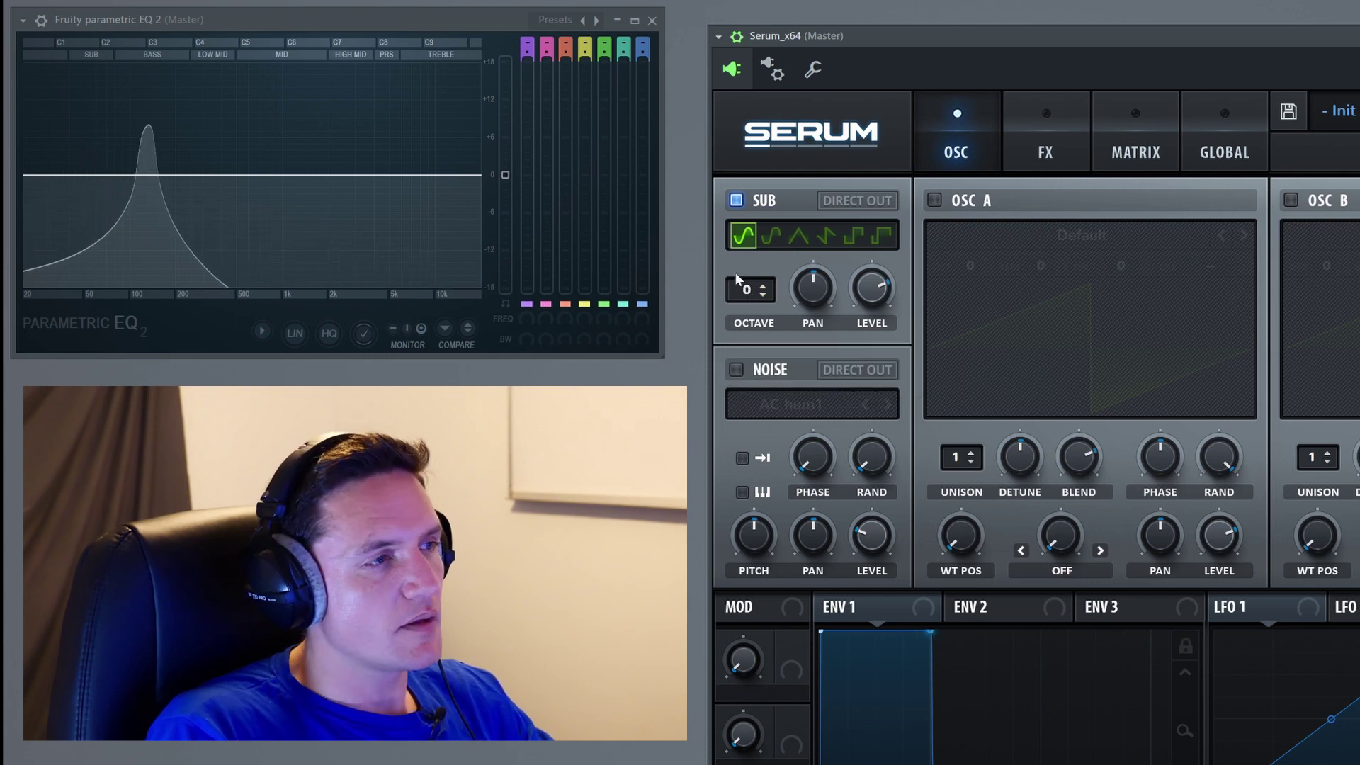
# - Set the sub octave to -2, try -1 to see its harmonics, then return to -2
pyautogui.moveTo(750, 290); pyautogui.dragTo(749, 306)
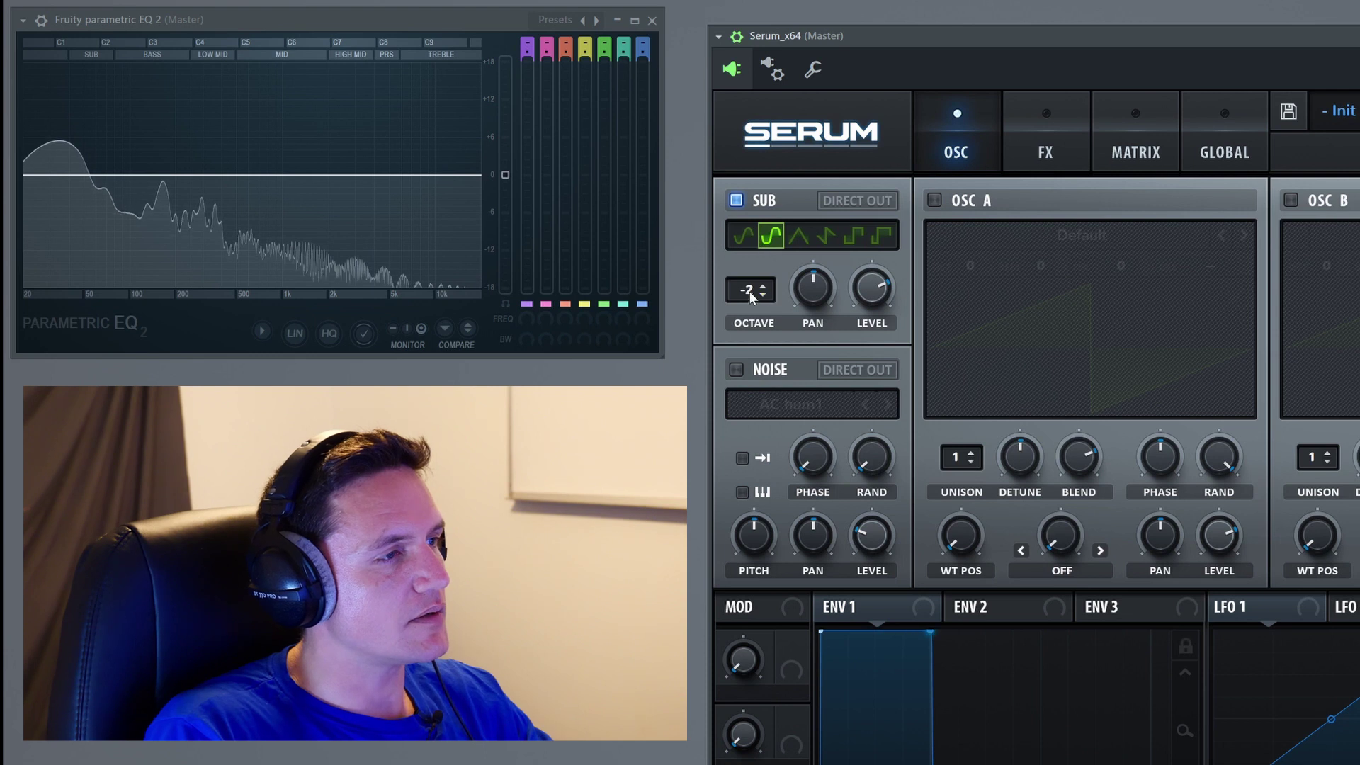
pyautogui.moveTo(750, 291); pyautogui.dragTo(751, 287)
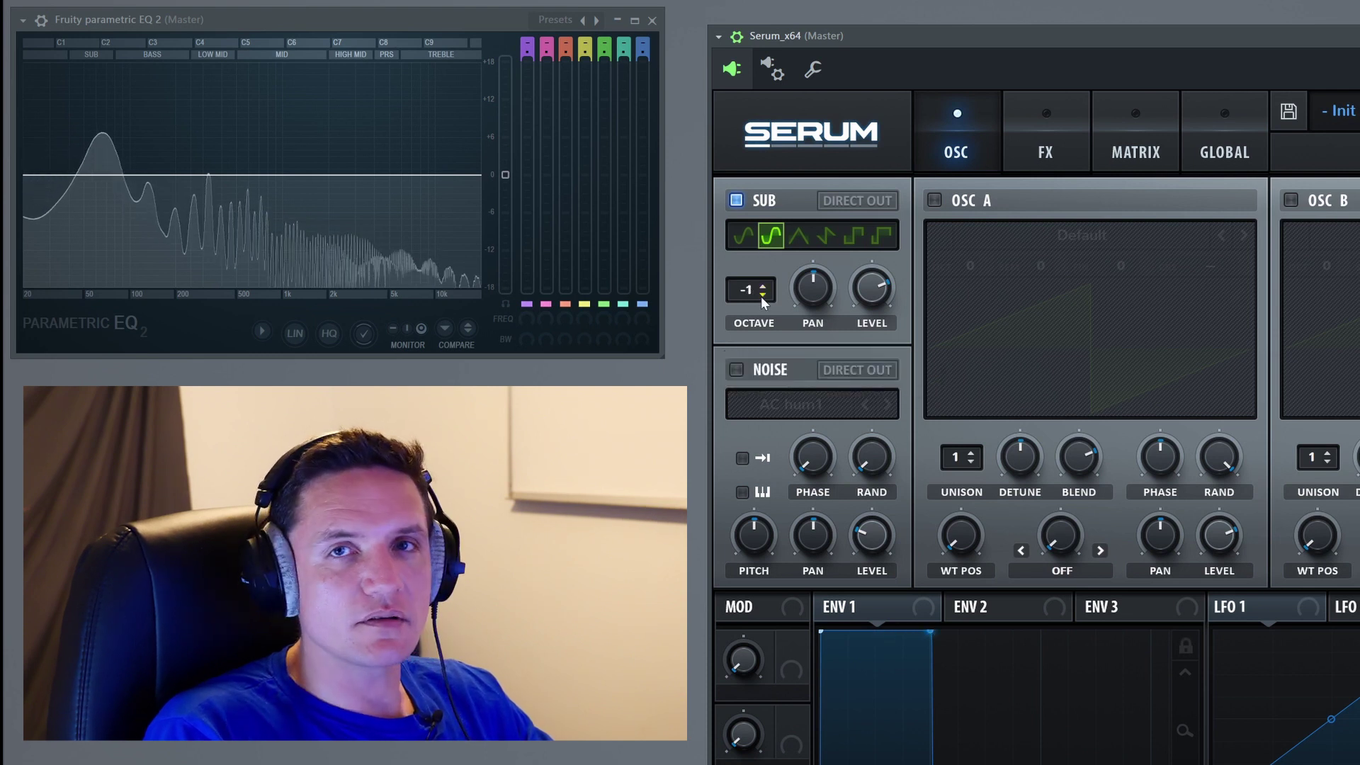
pyautogui.click(761, 296)
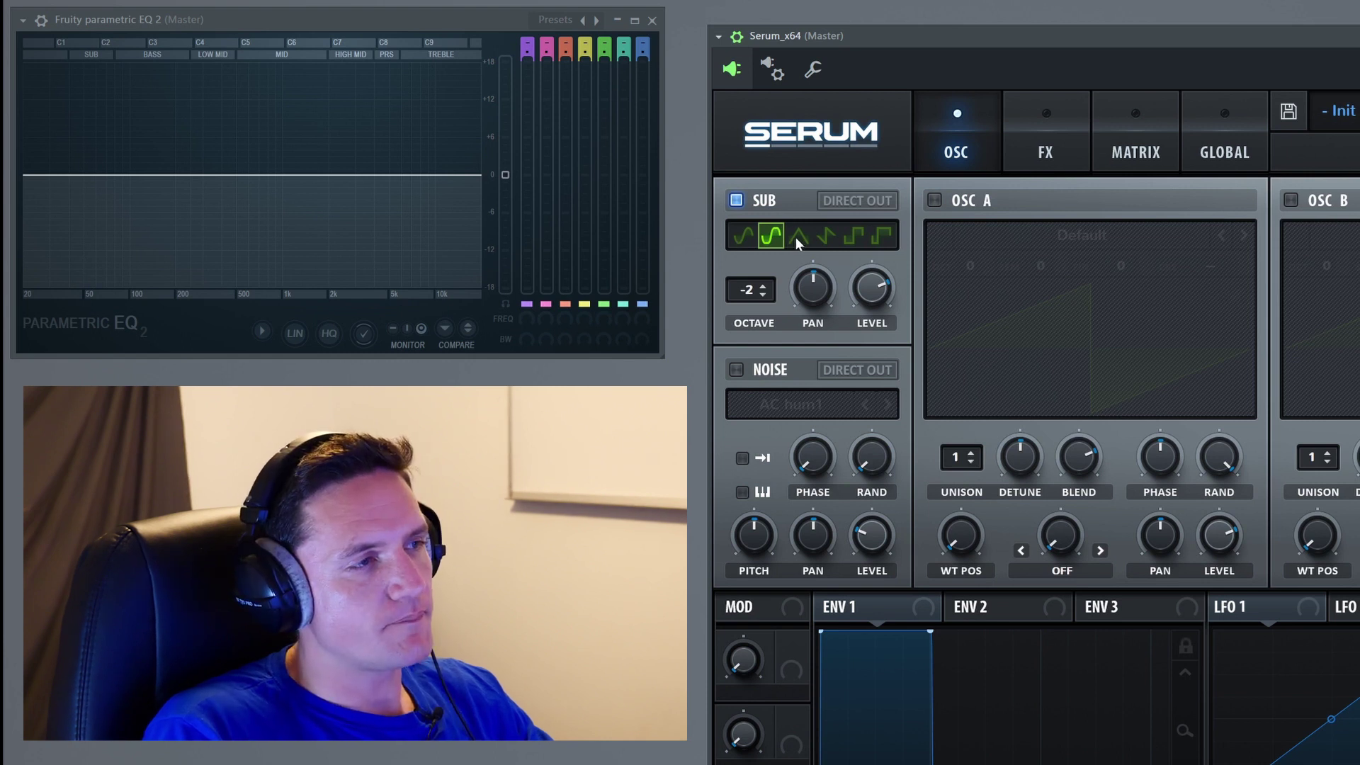
# - Step the sub shape from Sine through RoundRect to Triangle at octave -2
pyautogui.click(754, 234)
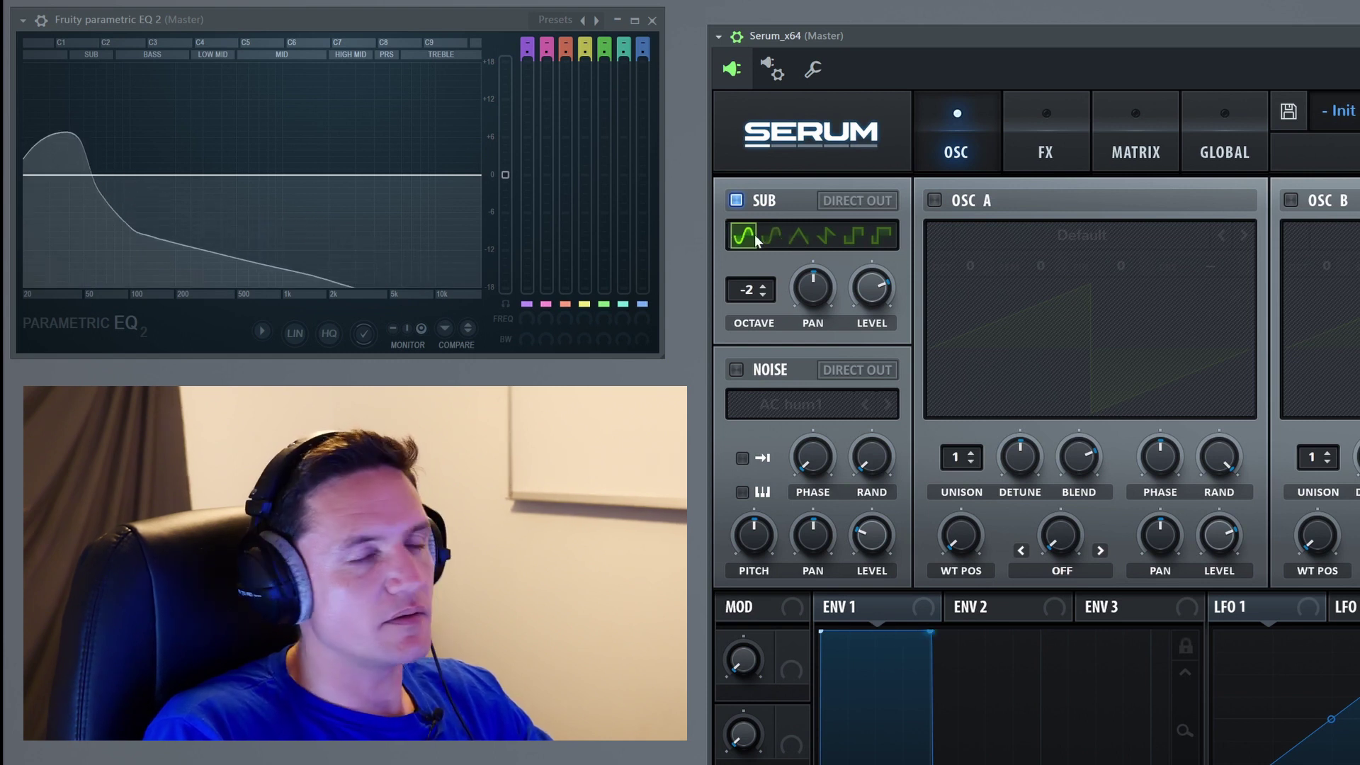
pyautogui.click(772, 238)
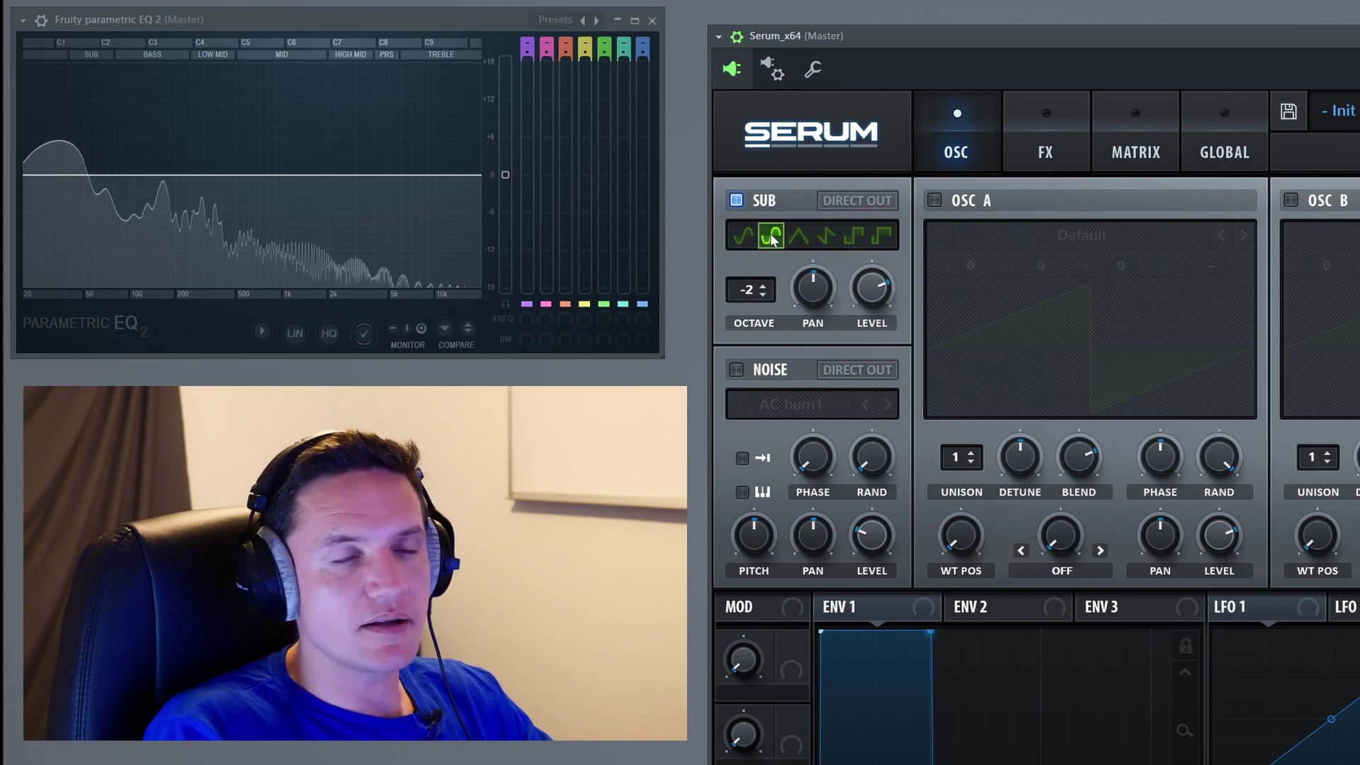
pyautogui.click(797, 245)
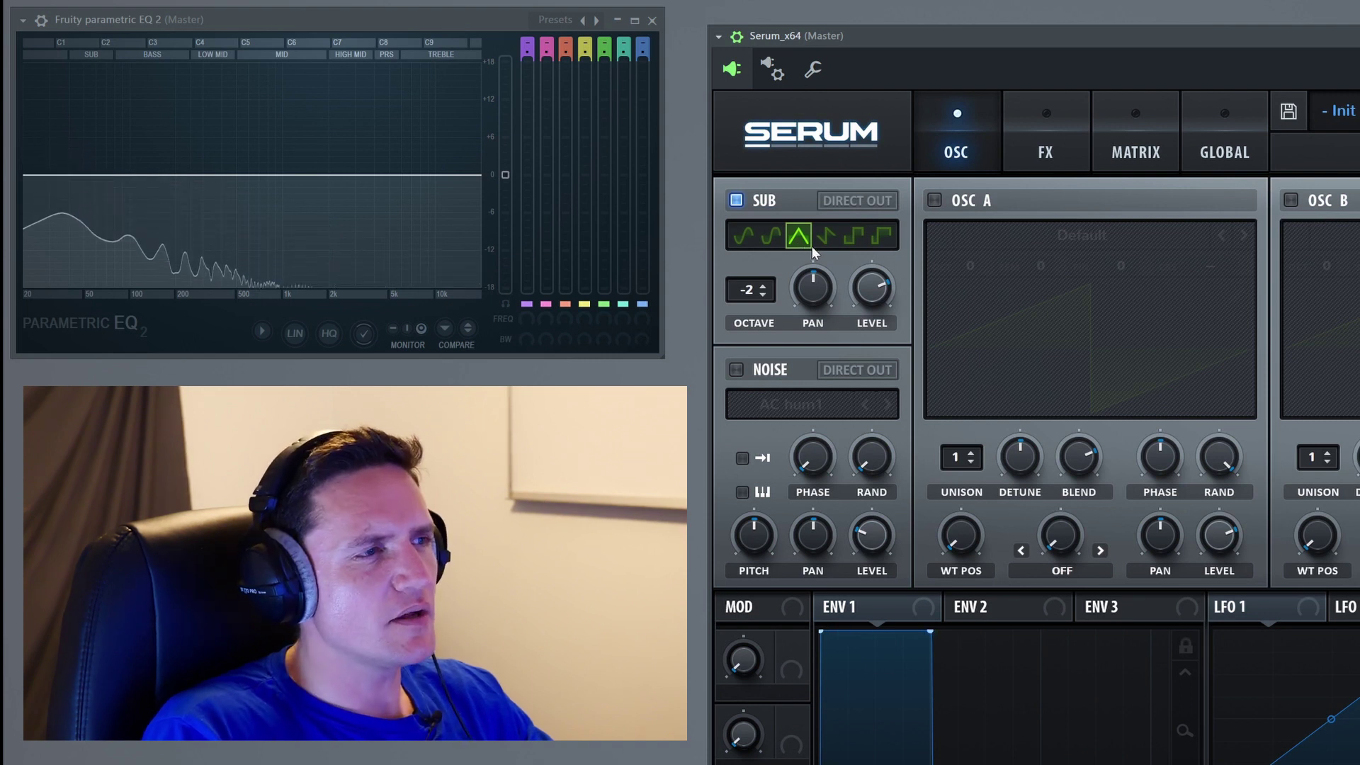
# - Try the saw sub, lower sub level to 41%, then switch to square at octave 4
pyautogui.click(823, 241)
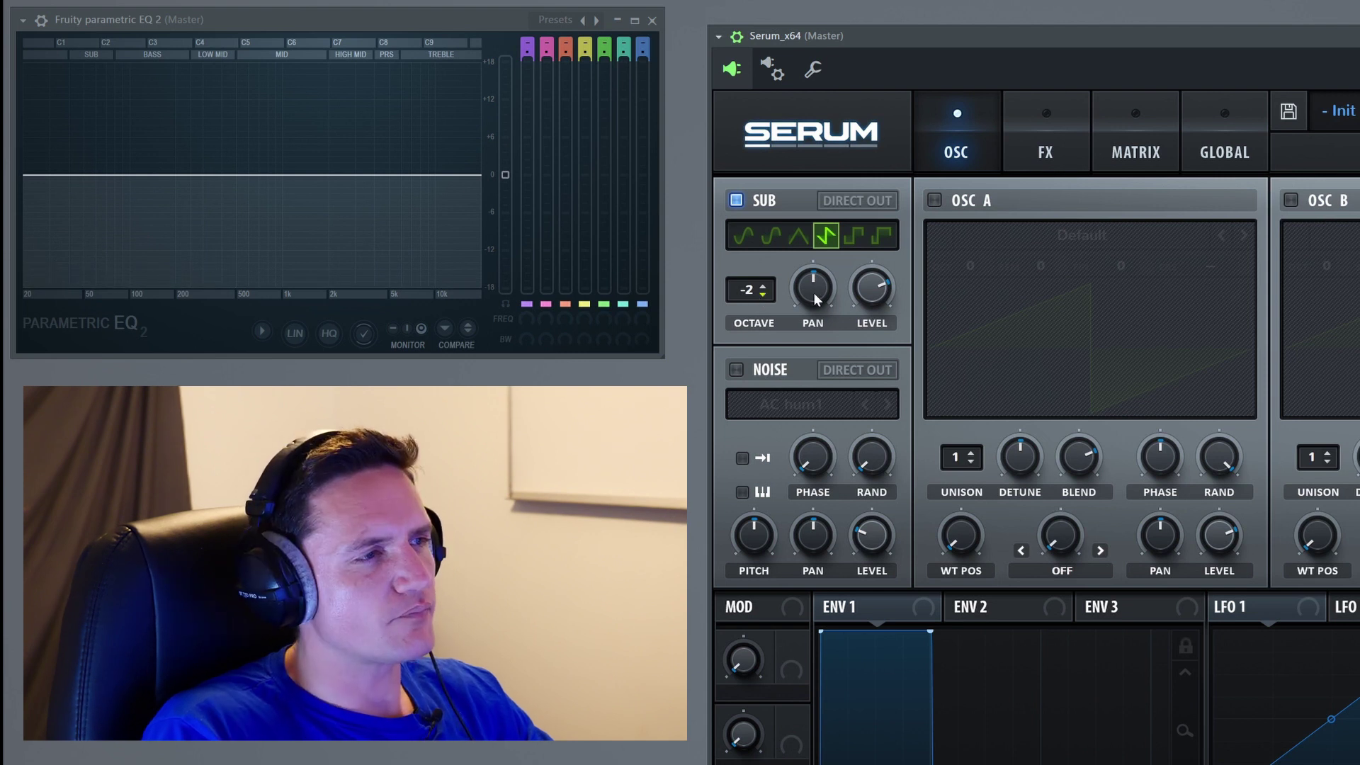
pyautogui.moveTo(873, 291)
pyautogui.mouseDown()
pyautogui.moveTo(879, 345)
pyautogui.moveTo(884, 282)
pyautogui.mouseUp()
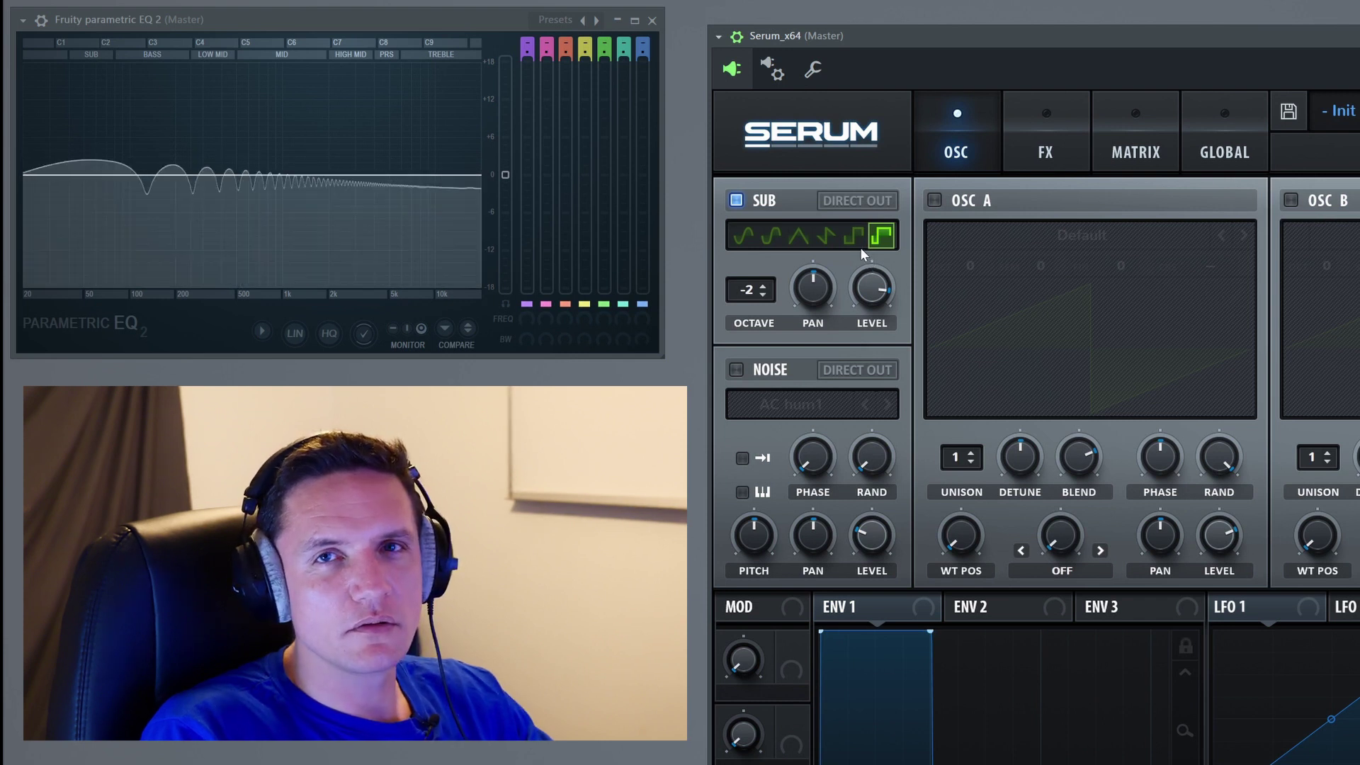
pyautogui.click(856, 245)
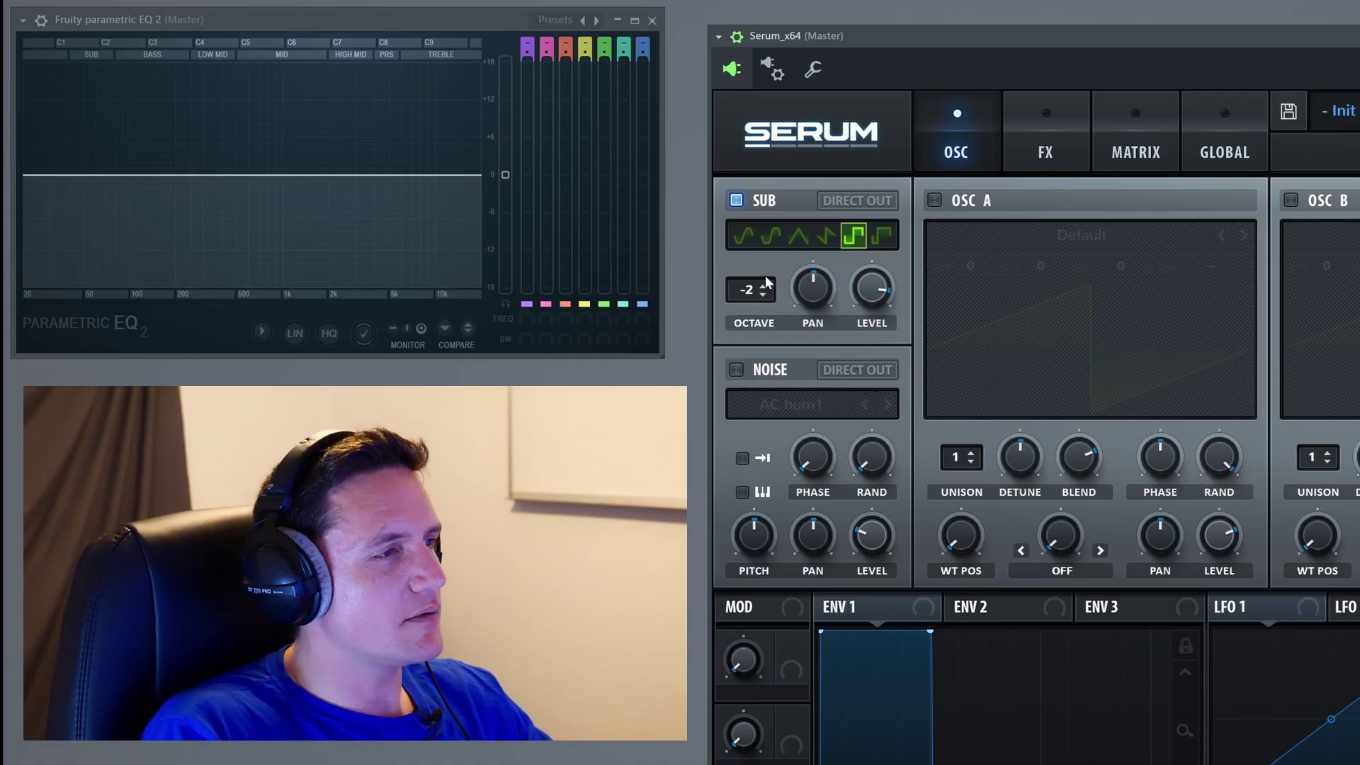
pyautogui.moveTo(758, 289); pyautogui.dragTo(751, 427)
pyautogui.moveTo(747, 312); pyautogui.dragTo(783, 162)
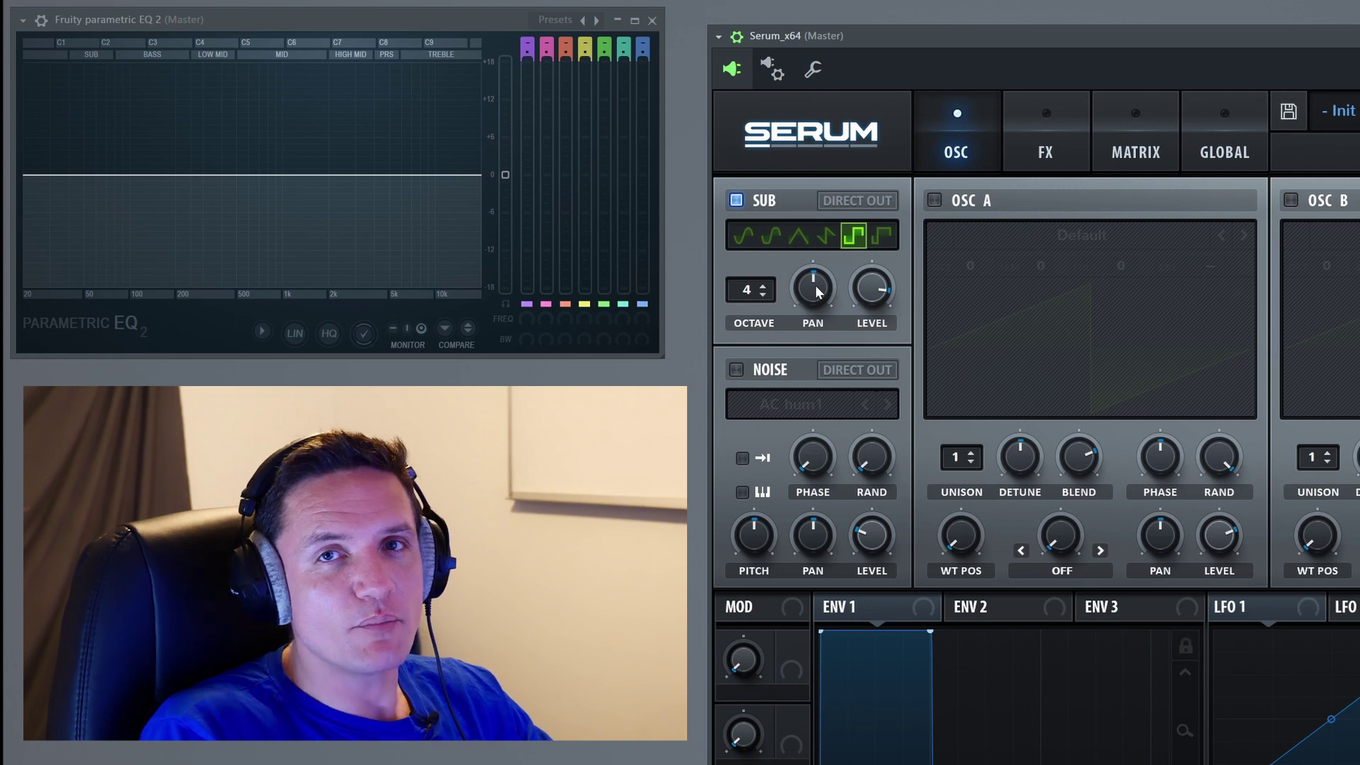
pyautogui.moveTo(816, 290); pyautogui.dragTo(812, 359)
pyautogui.moveTo(815, 294); pyautogui.dragTo(755, 328)
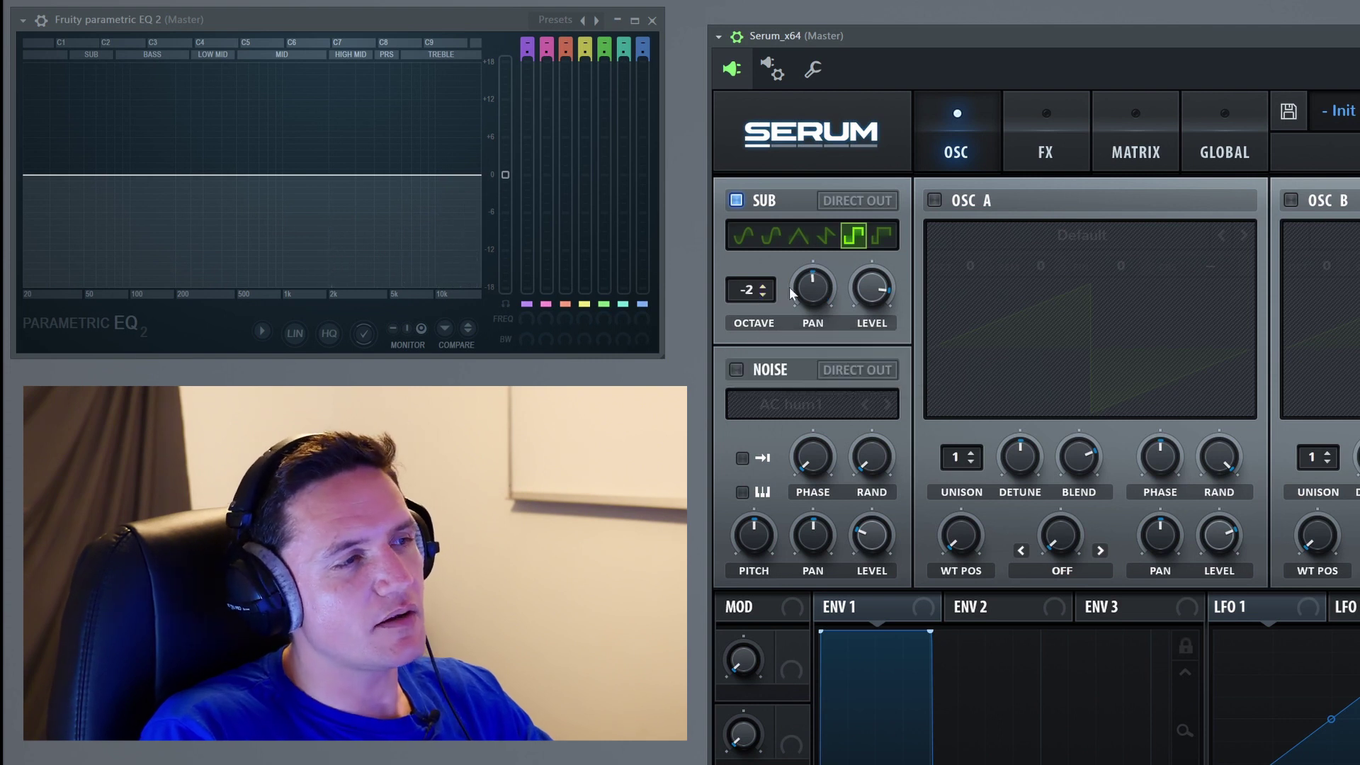
pyautogui.rightClick(813, 293)
pyautogui.click(851, 343)
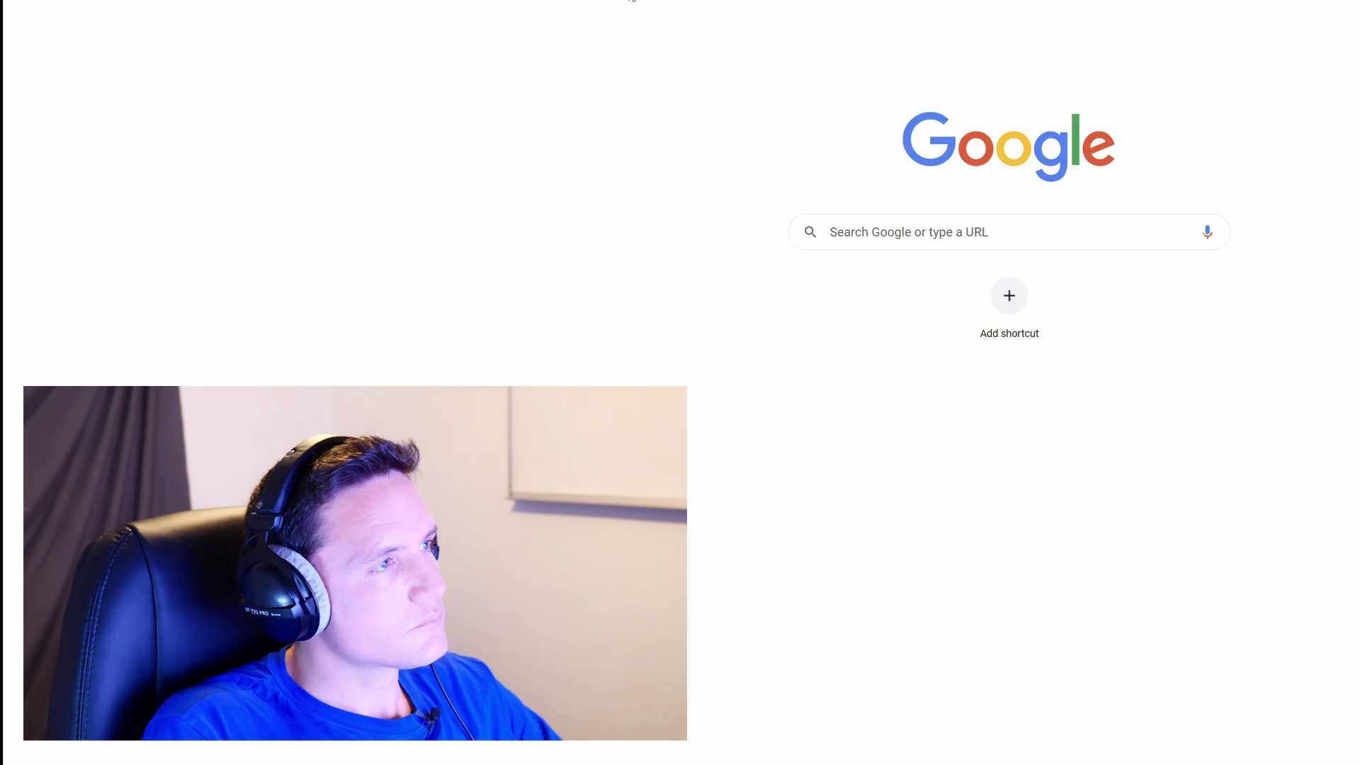
pyautogui.click(921, 232)
pyautogui.write('om')
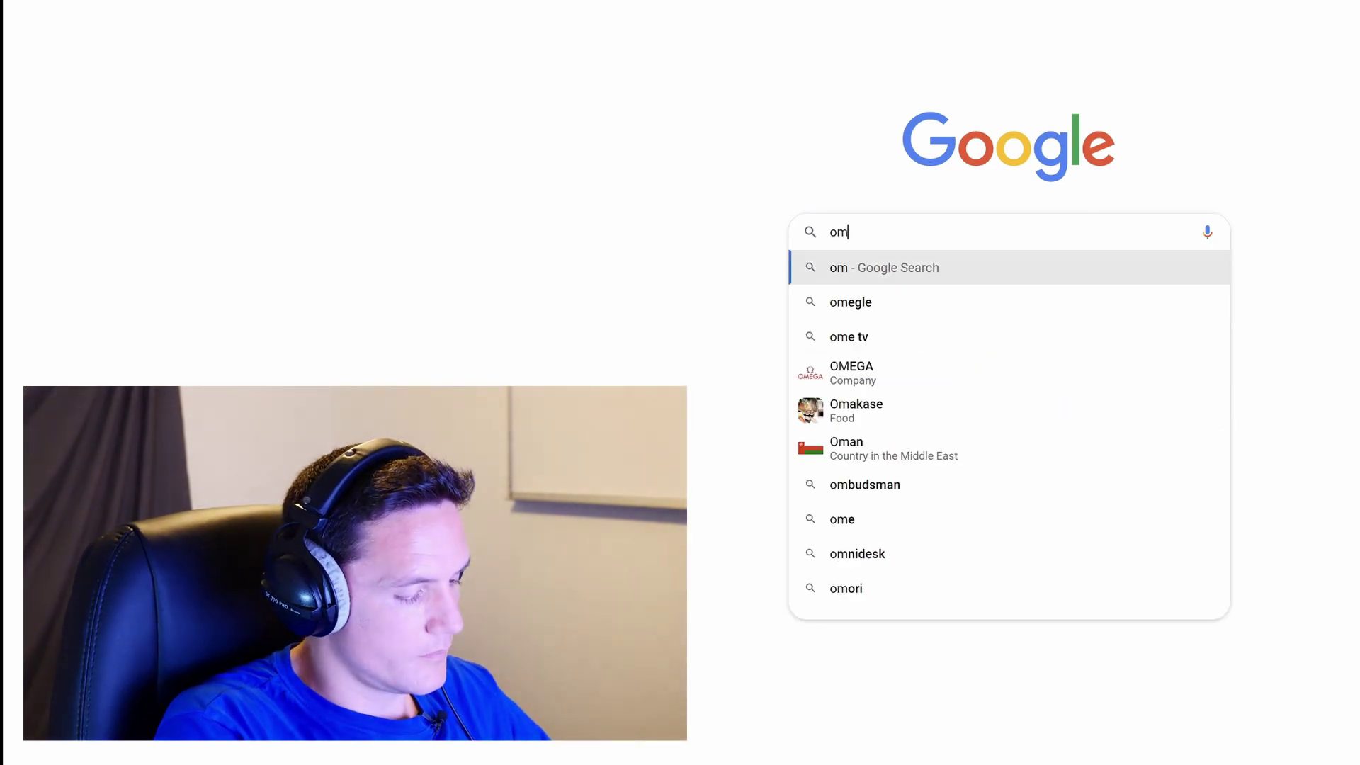
pyautogui.write('nidirectional')
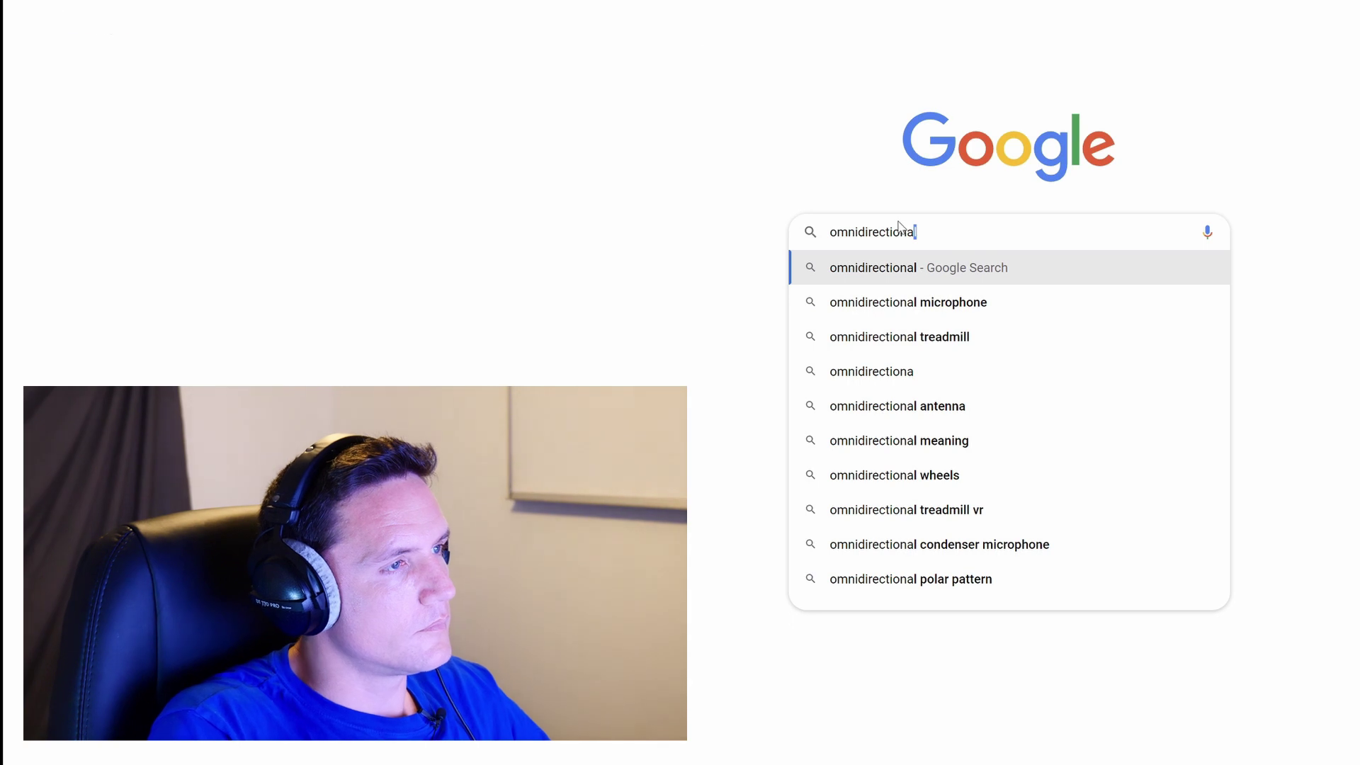
pyautogui.press('Return')
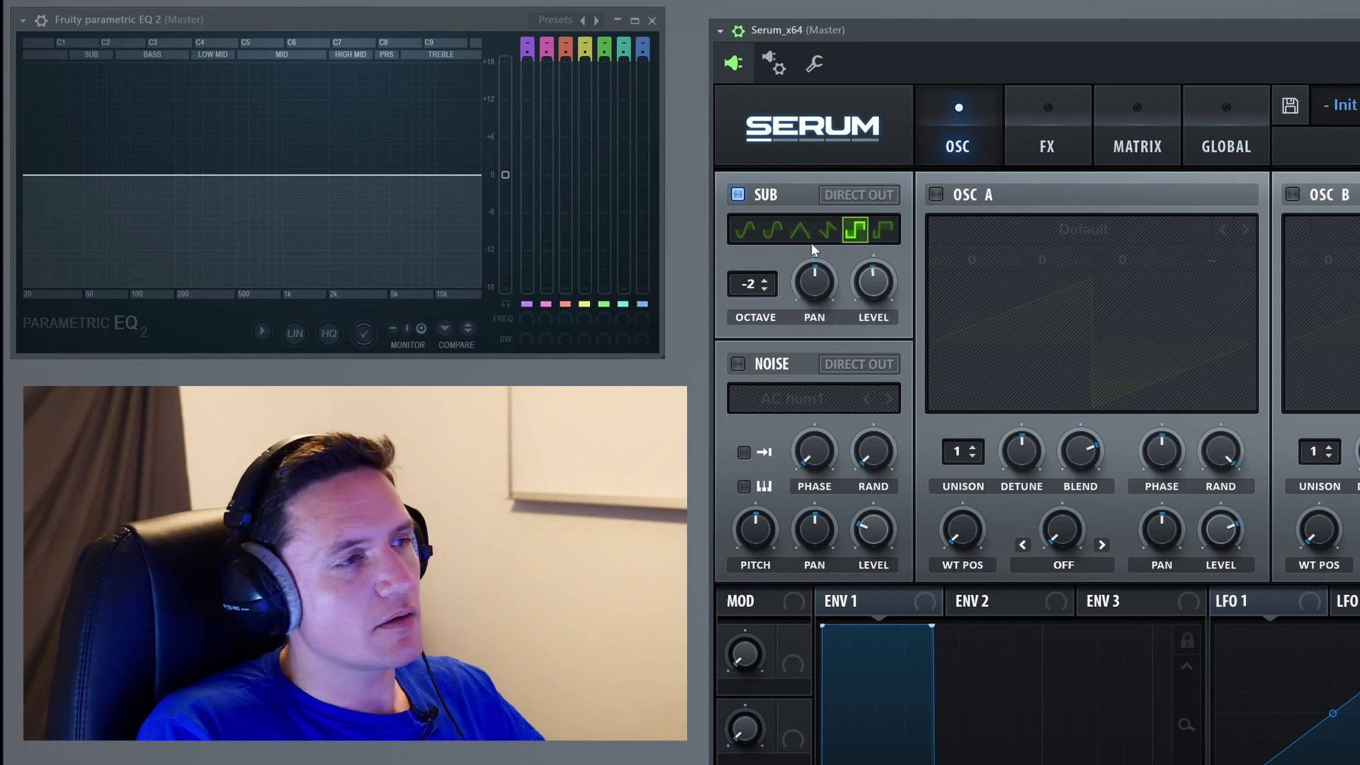
# - Set the sub to the rounded sine wave and shape LFO 1 as a rising ENV ramp
pyautogui.click(768, 233)
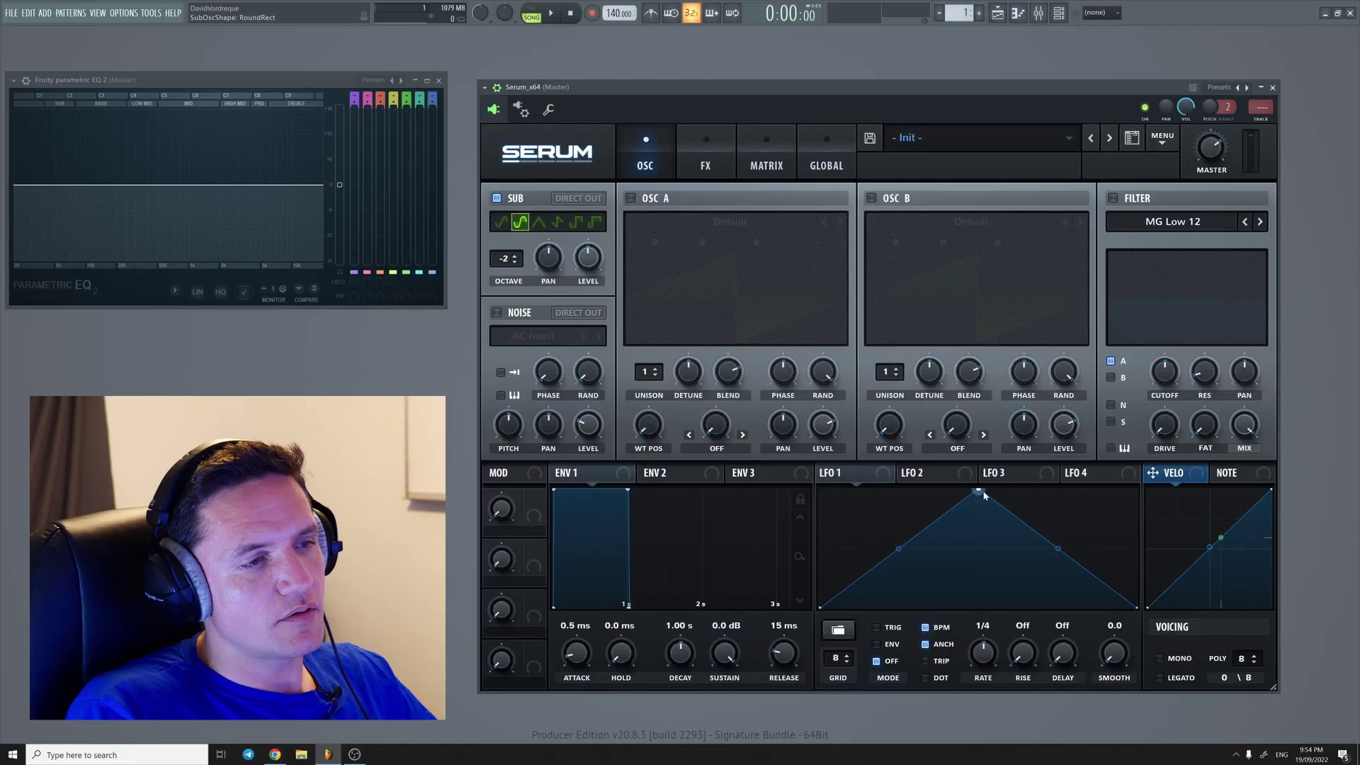
pyautogui.moveTo(982, 492); pyautogui.dragTo(1137, 489)
pyautogui.click(890, 646)
# - Assign LFO 1 to sub level with an inverted -100 amount at a 1/8 rate
pyautogui.moveTo(824, 472); pyautogui.dragTo(582, 163)
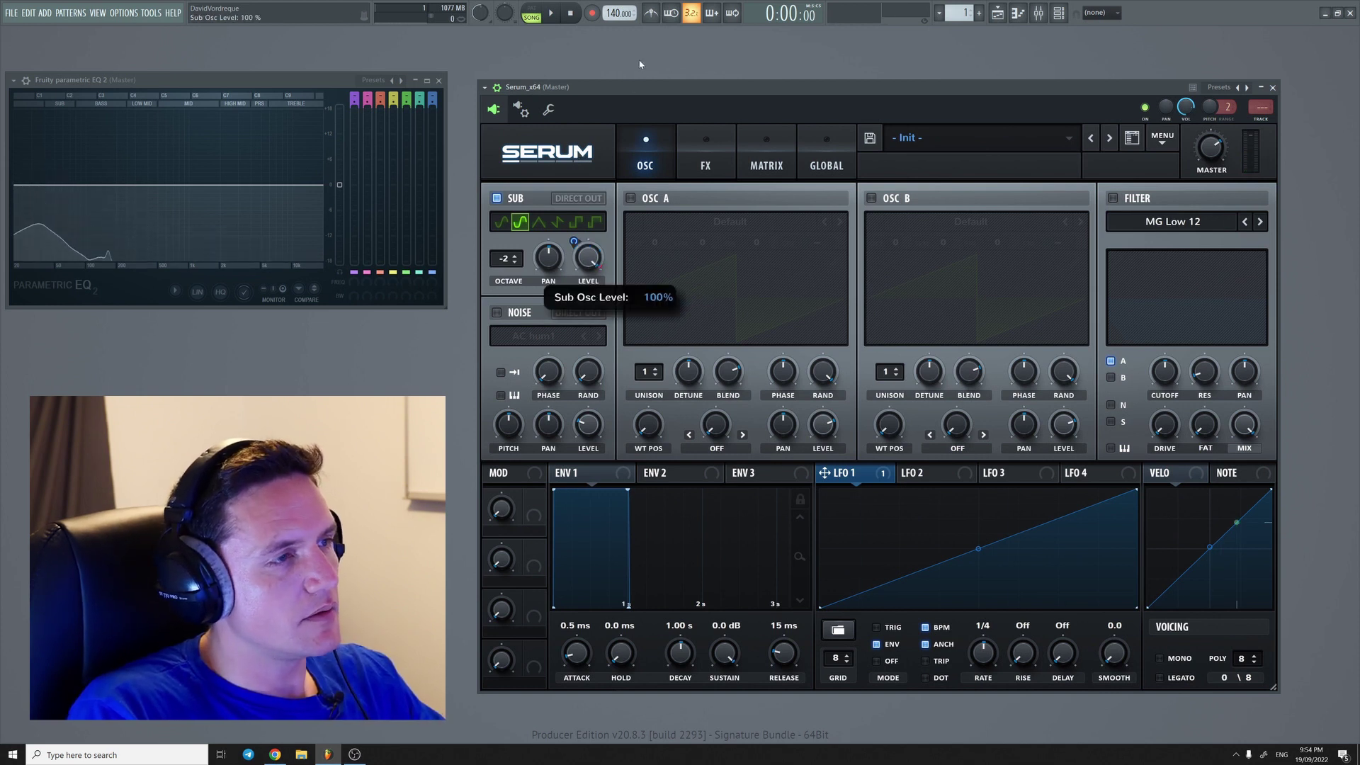
pyautogui.moveTo(590, 260); pyautogui.dragTo(586, 522)
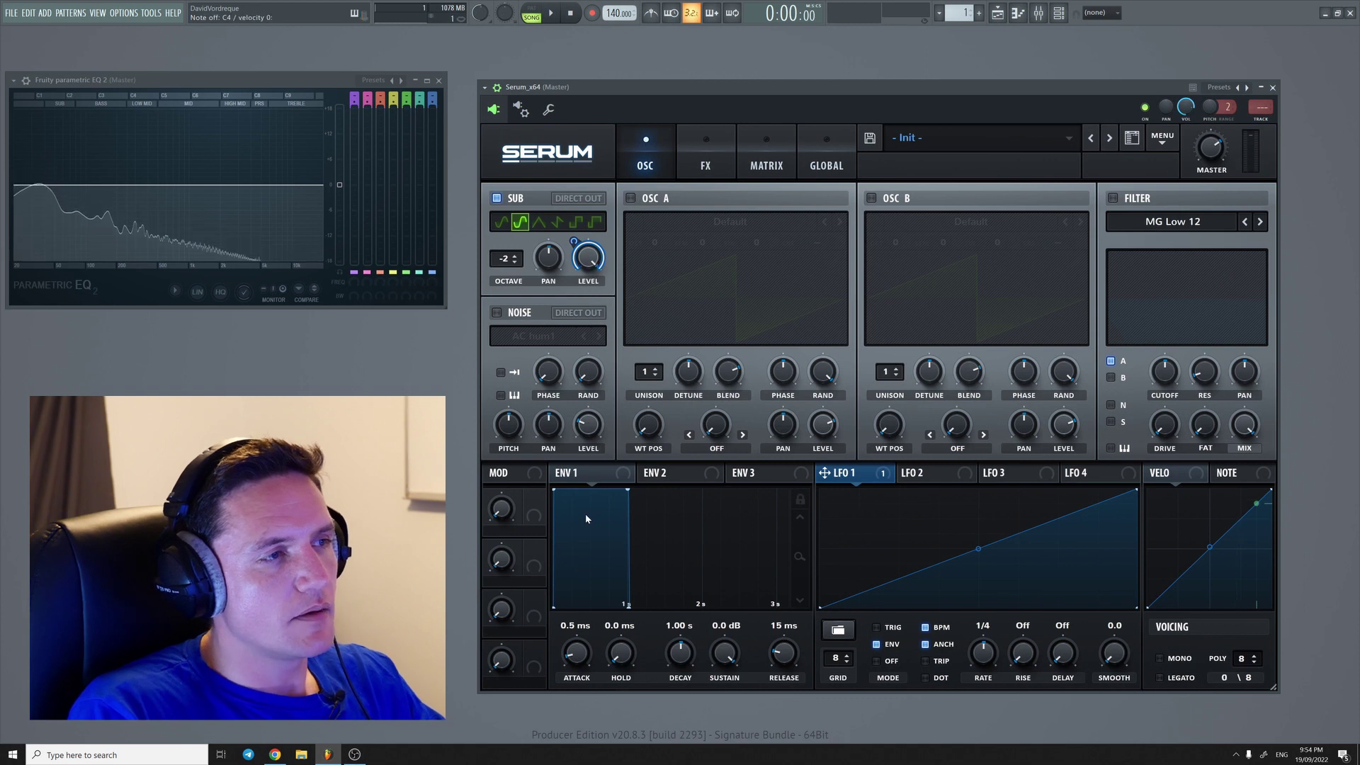
pyautogui.moveTo(983, 651); pyautogui.dragTo(984, 641)
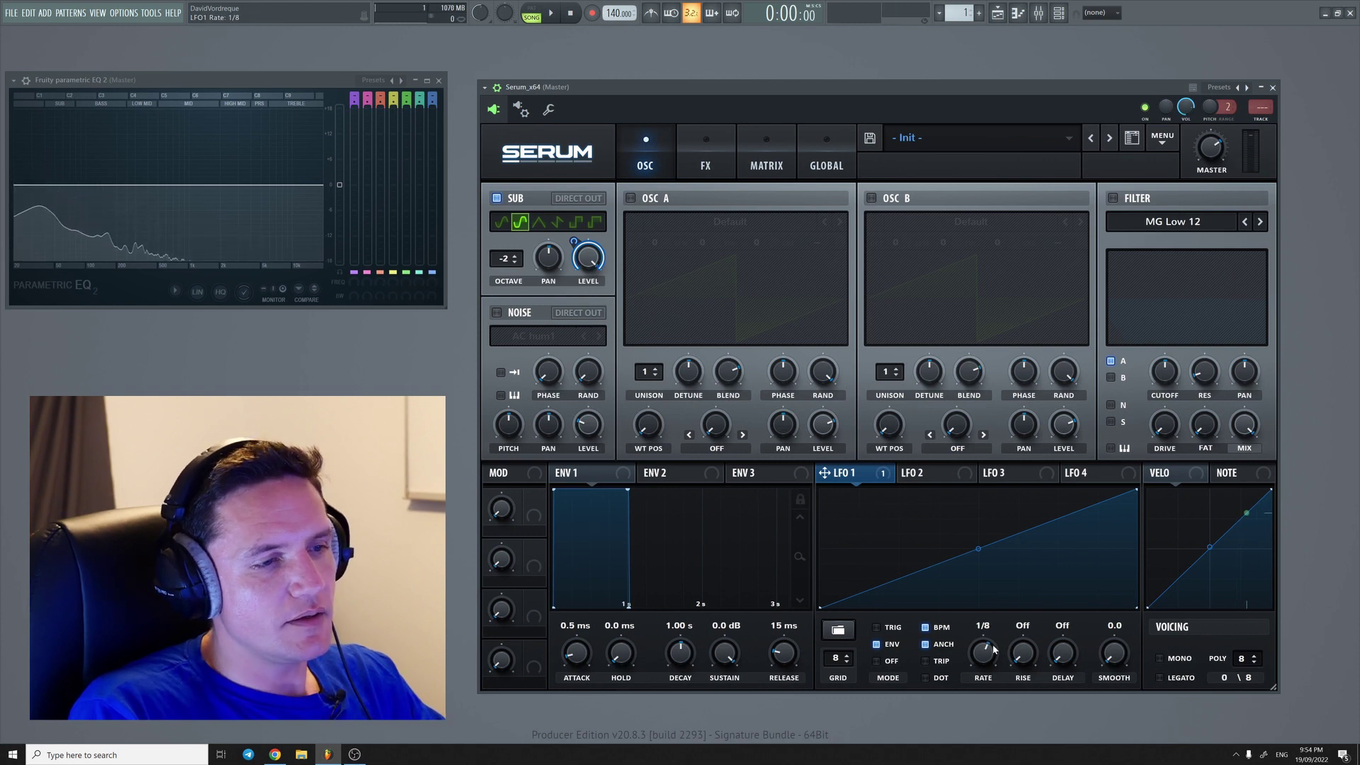
# - Turn off the sub oscillator and remove its LFO 1 modulation from sub Level
pyautogui.click(497, 199)
pyautogui.rightClick(588, 255)
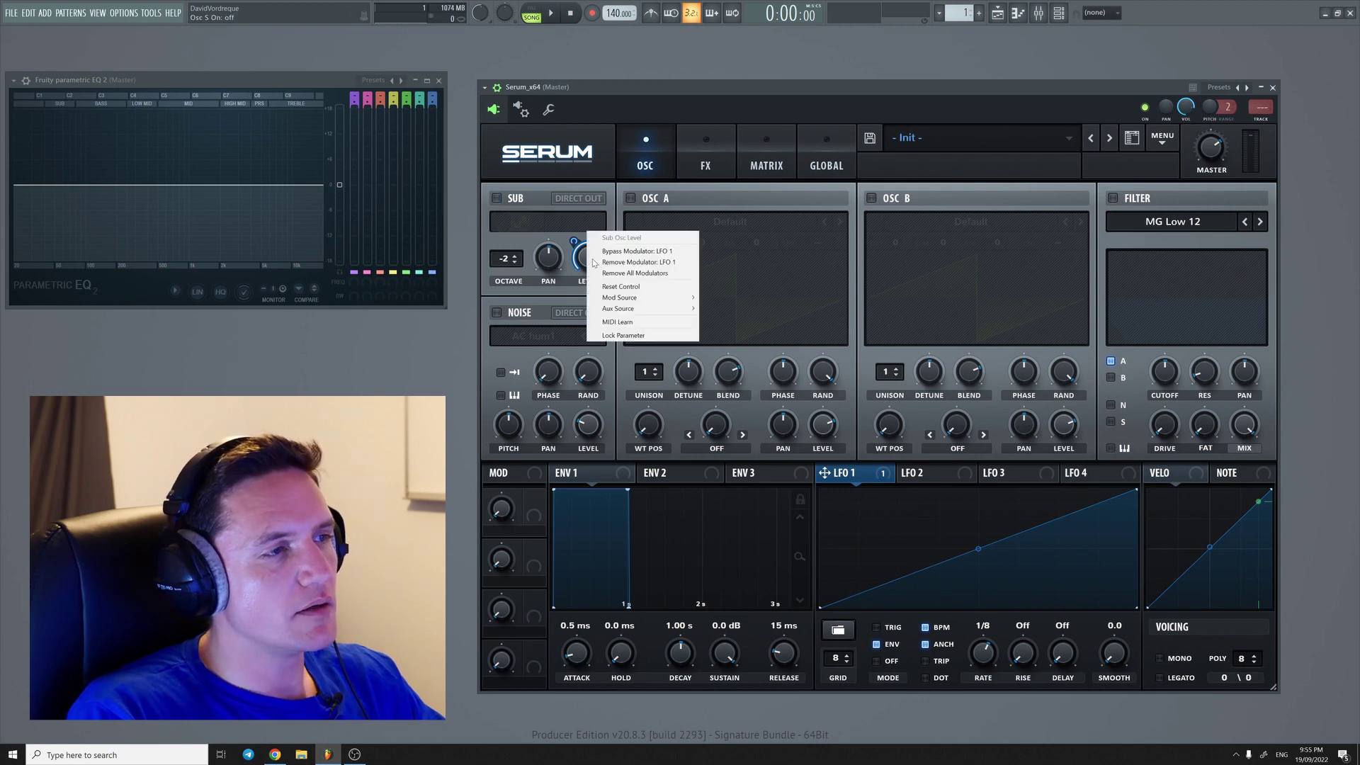
pyautogui.click(629, 275)
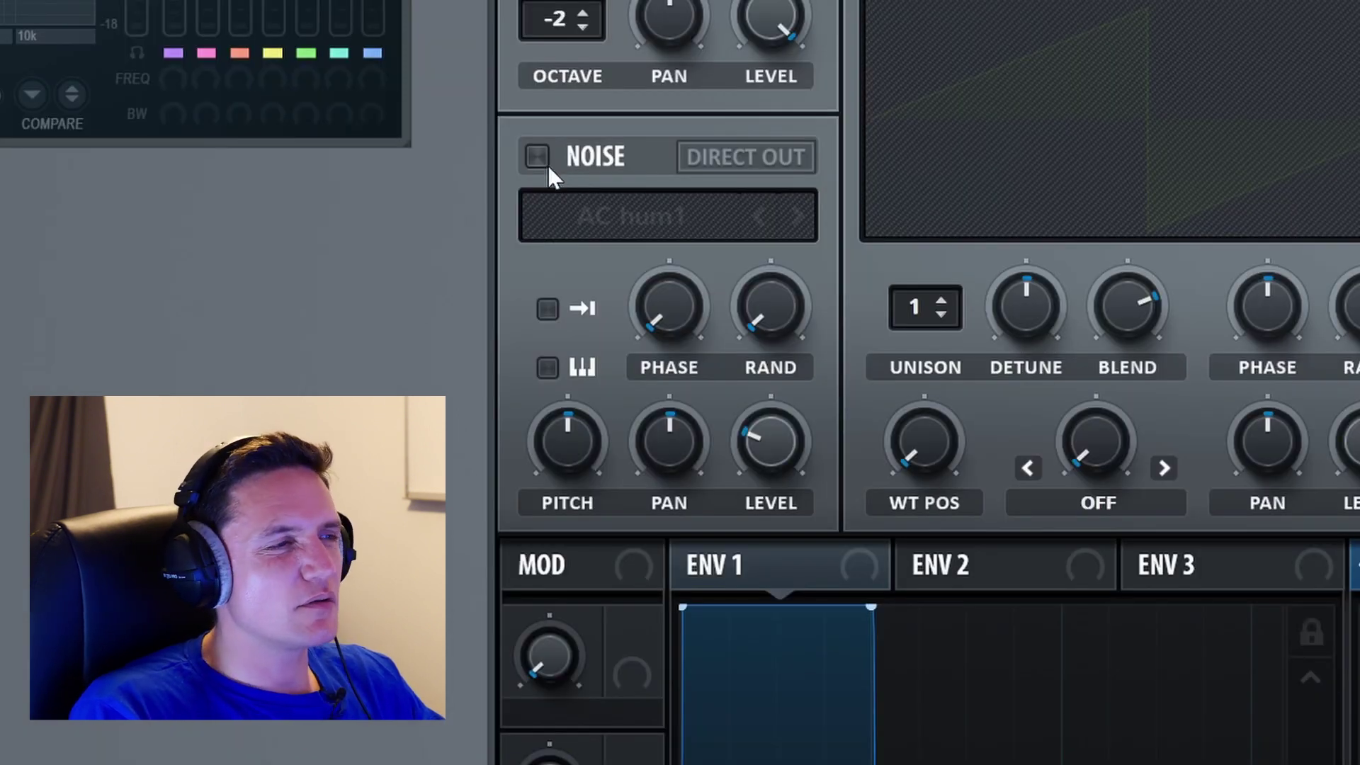
# - Enable the noise oscillator and browse its Analog sample category
pyautogui.click(542, 157)
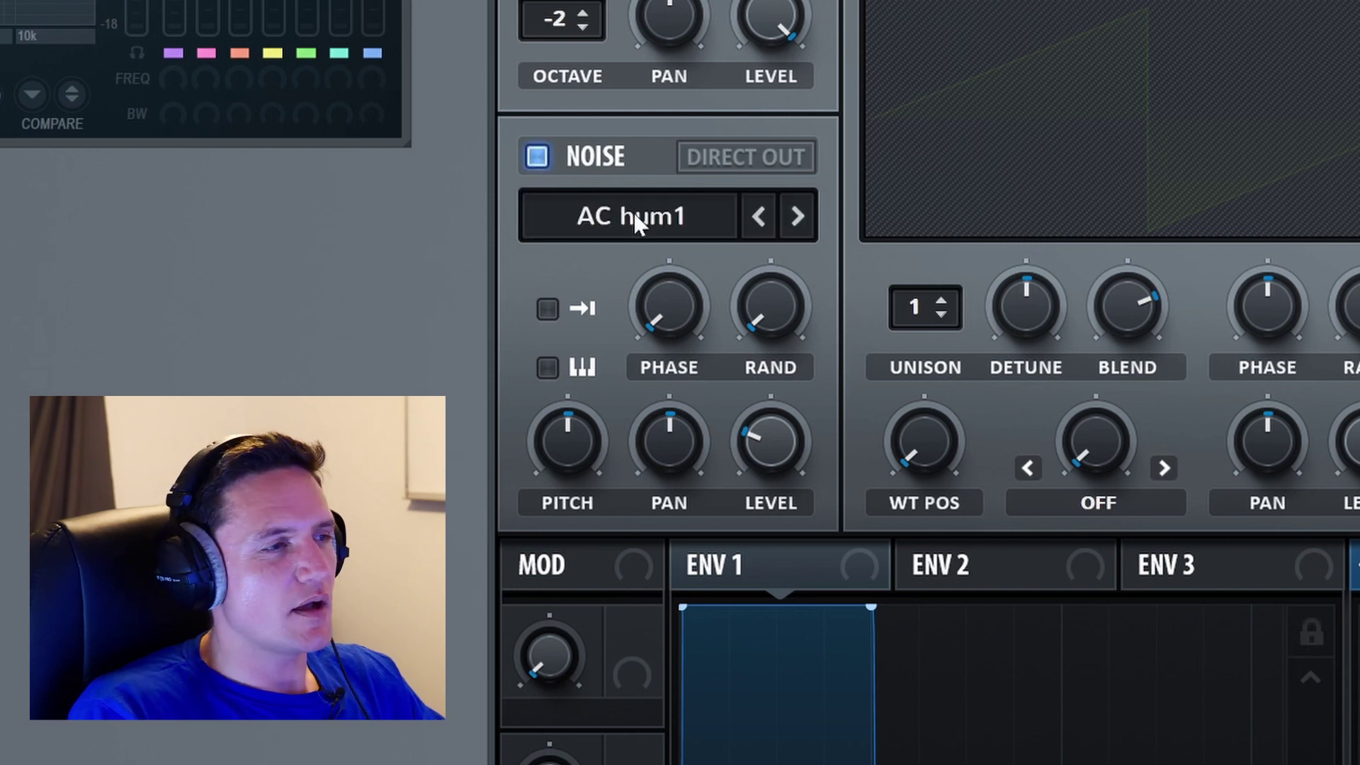
pyautogui.click(605, 225)
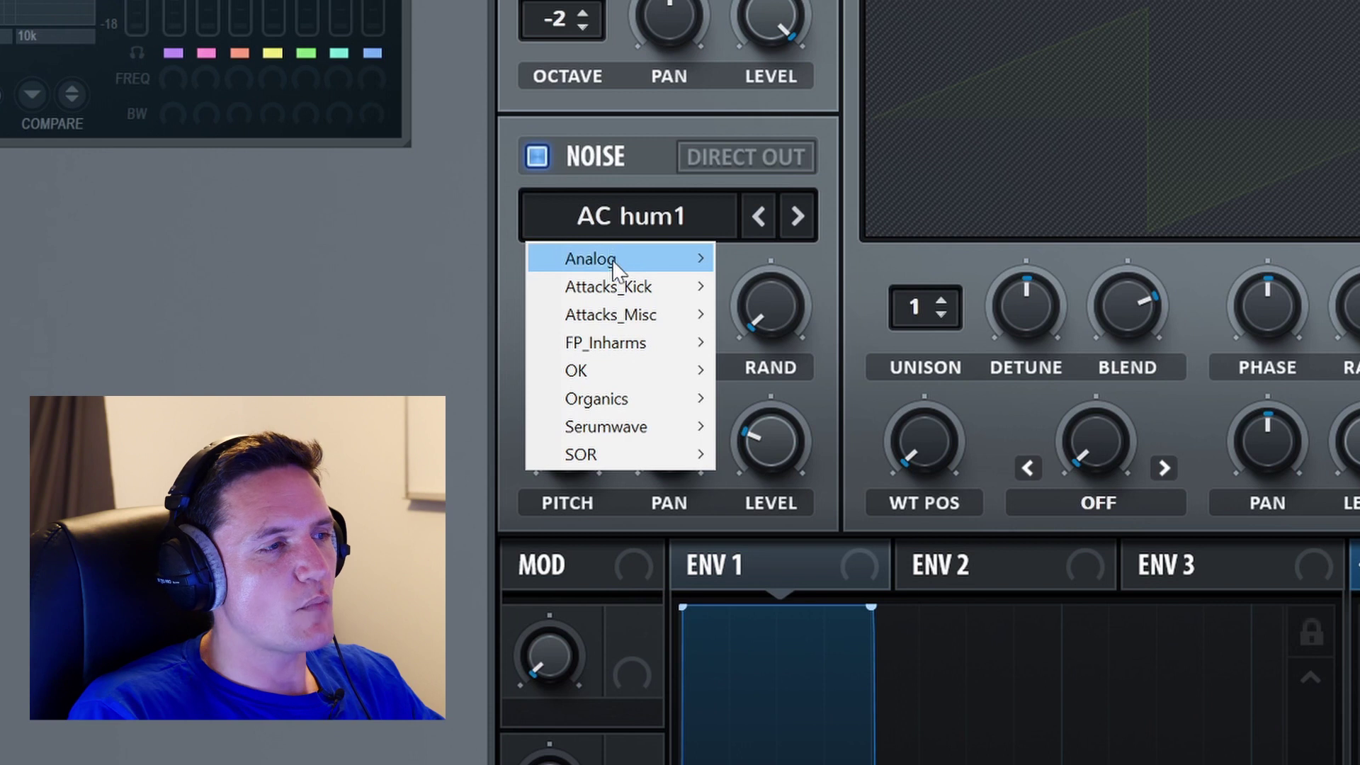
pyautogui.moveTo(614, 265)
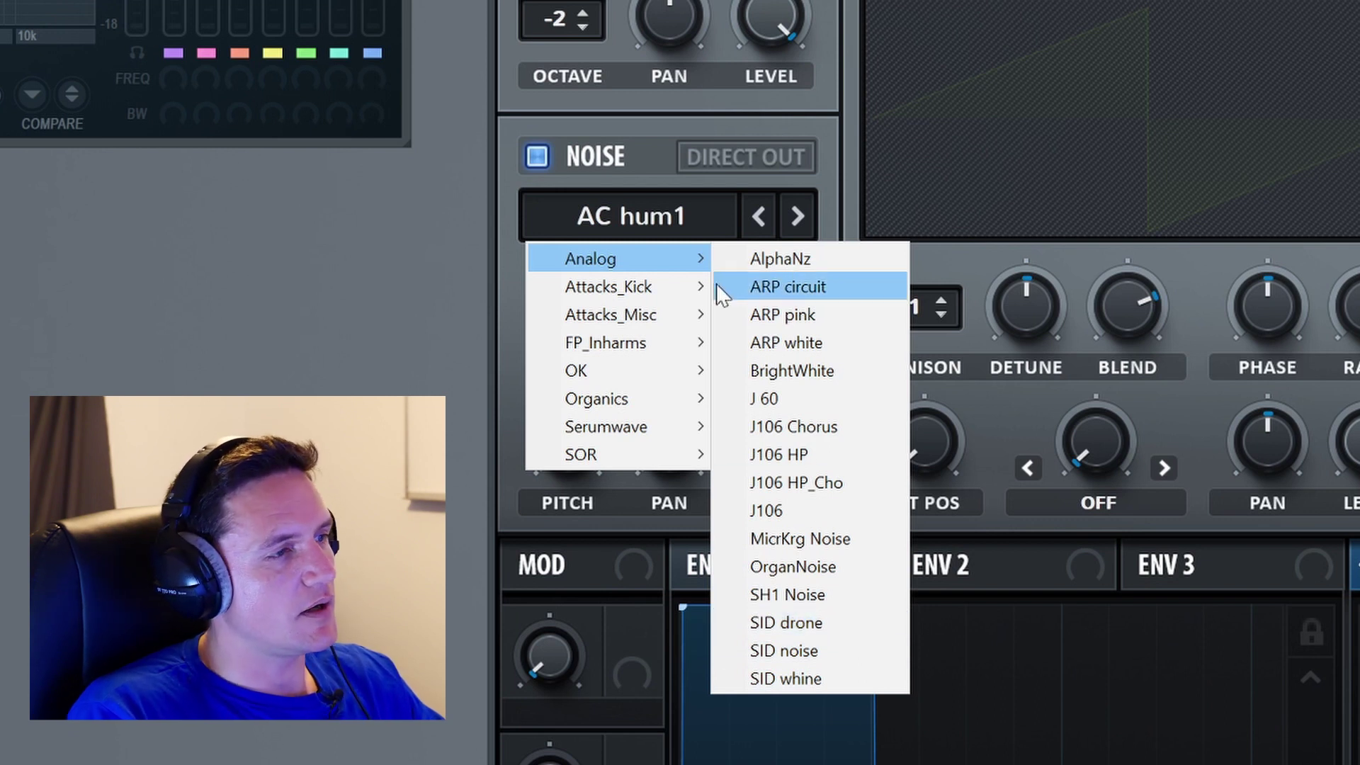
# - Browse the Attacks_Kick and Attacks_Misc noise samples, like claps, GlassLid and shaker oats
pyautogui.moveTo(666, 284)
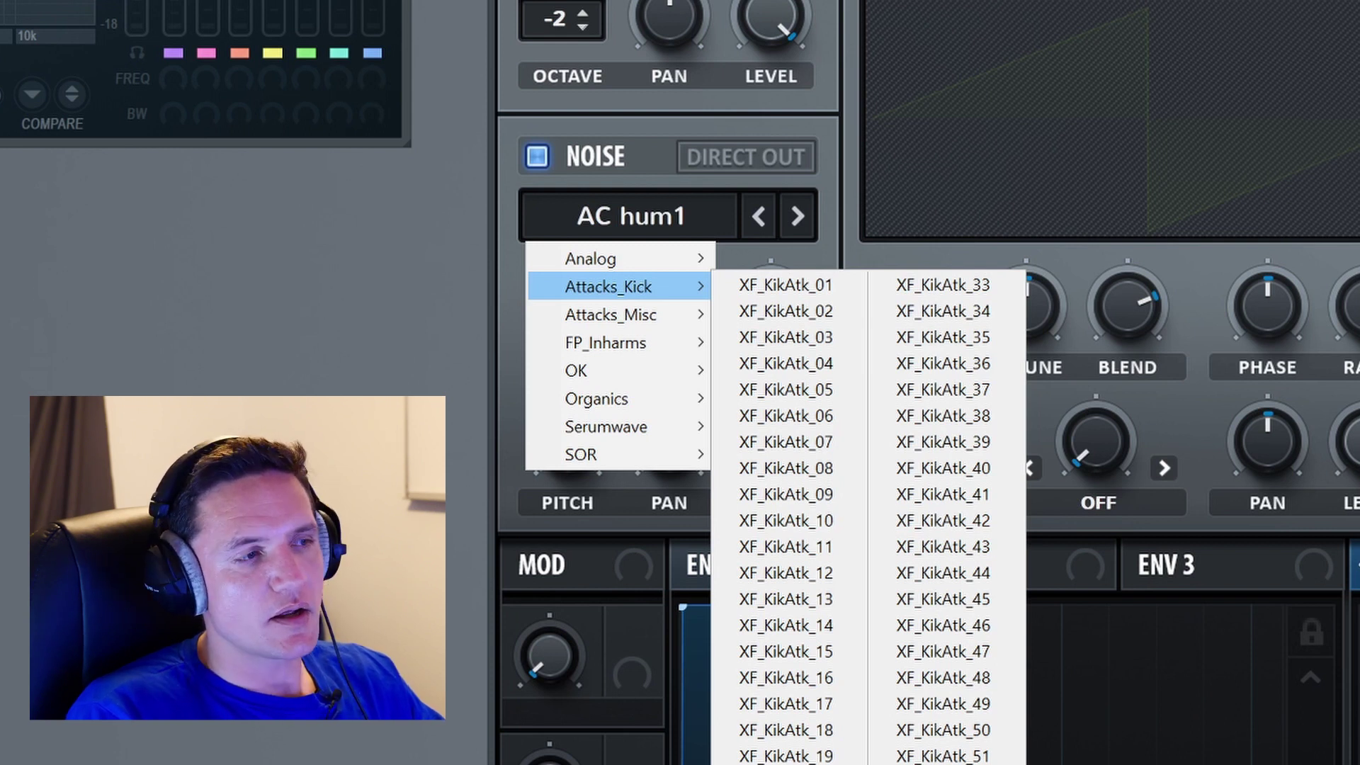
pyautogui.moveTo(636, 312)
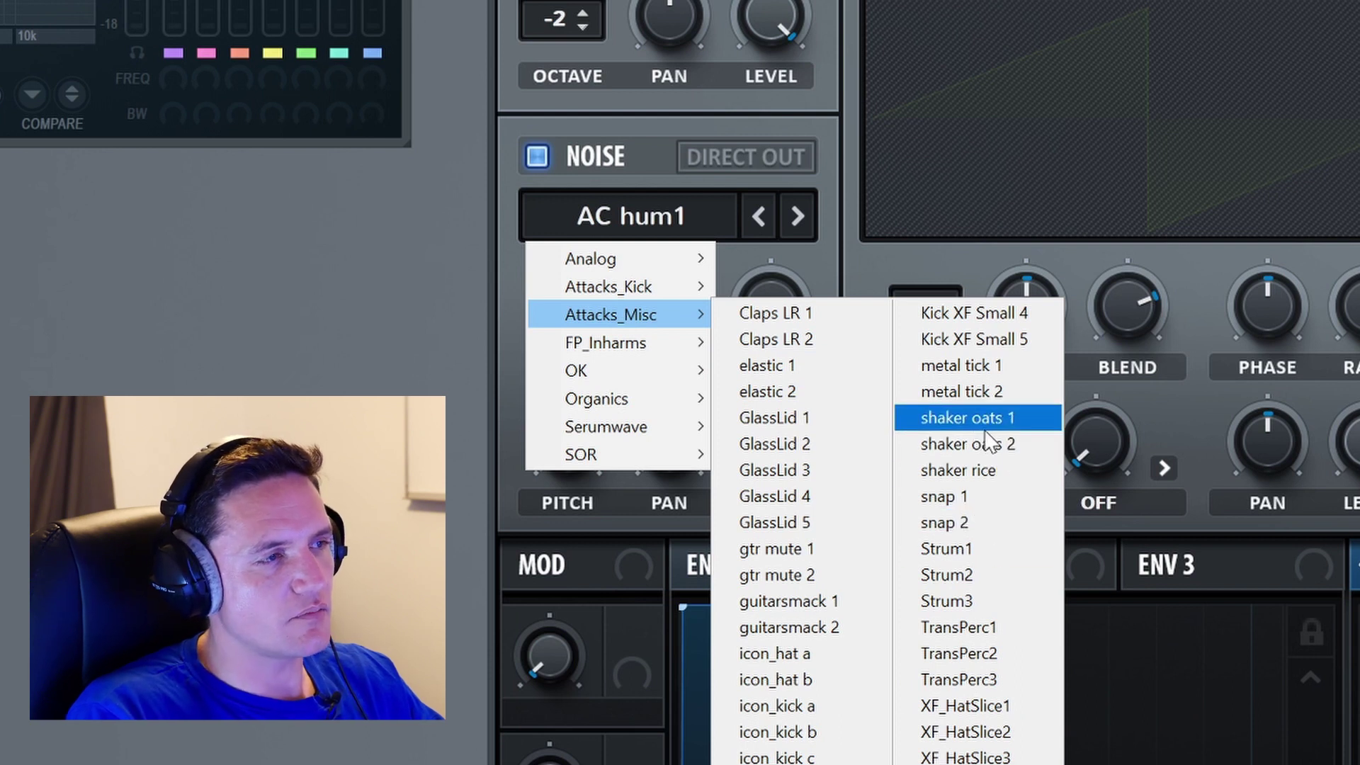
# - Close the noise list, switch the noise oscillator back on, and route it through the filter
pyautogui.click(629, 153)
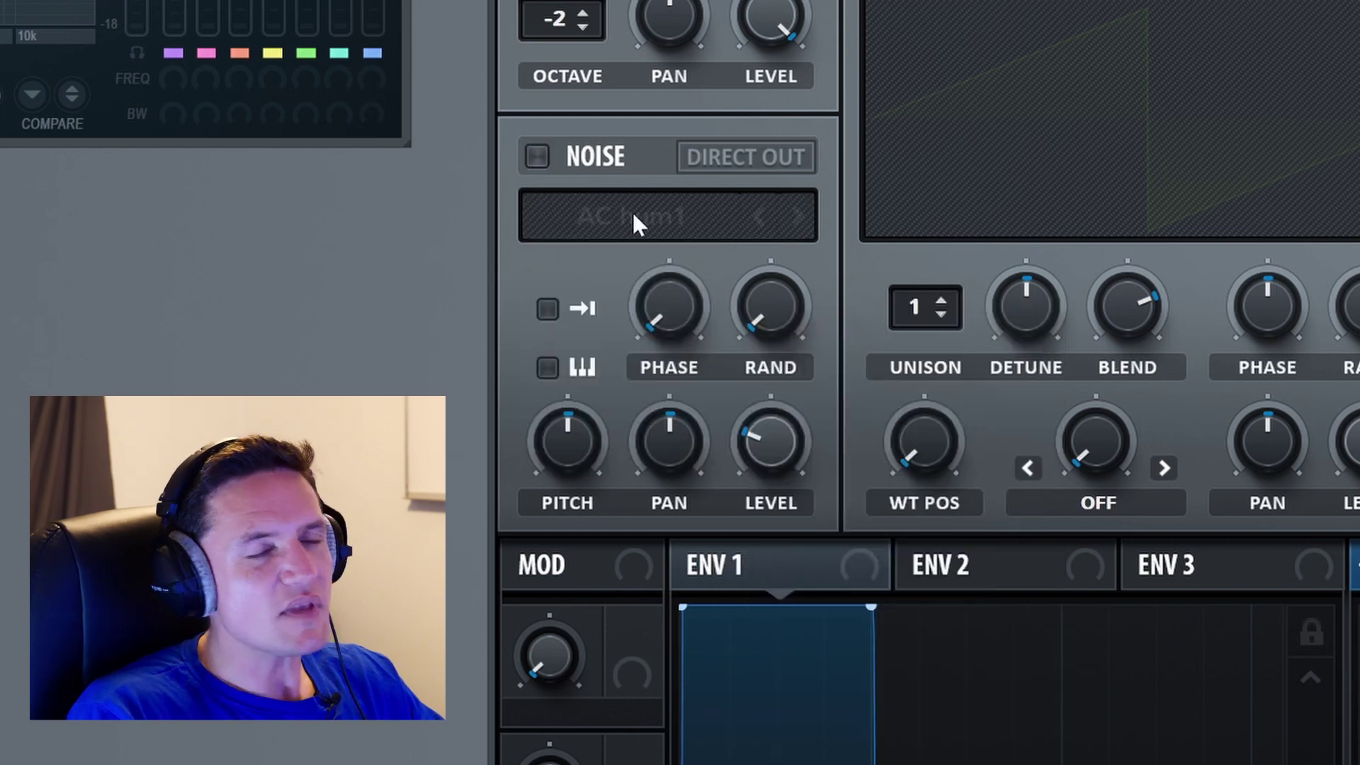
pyautogui.click(593, 160)
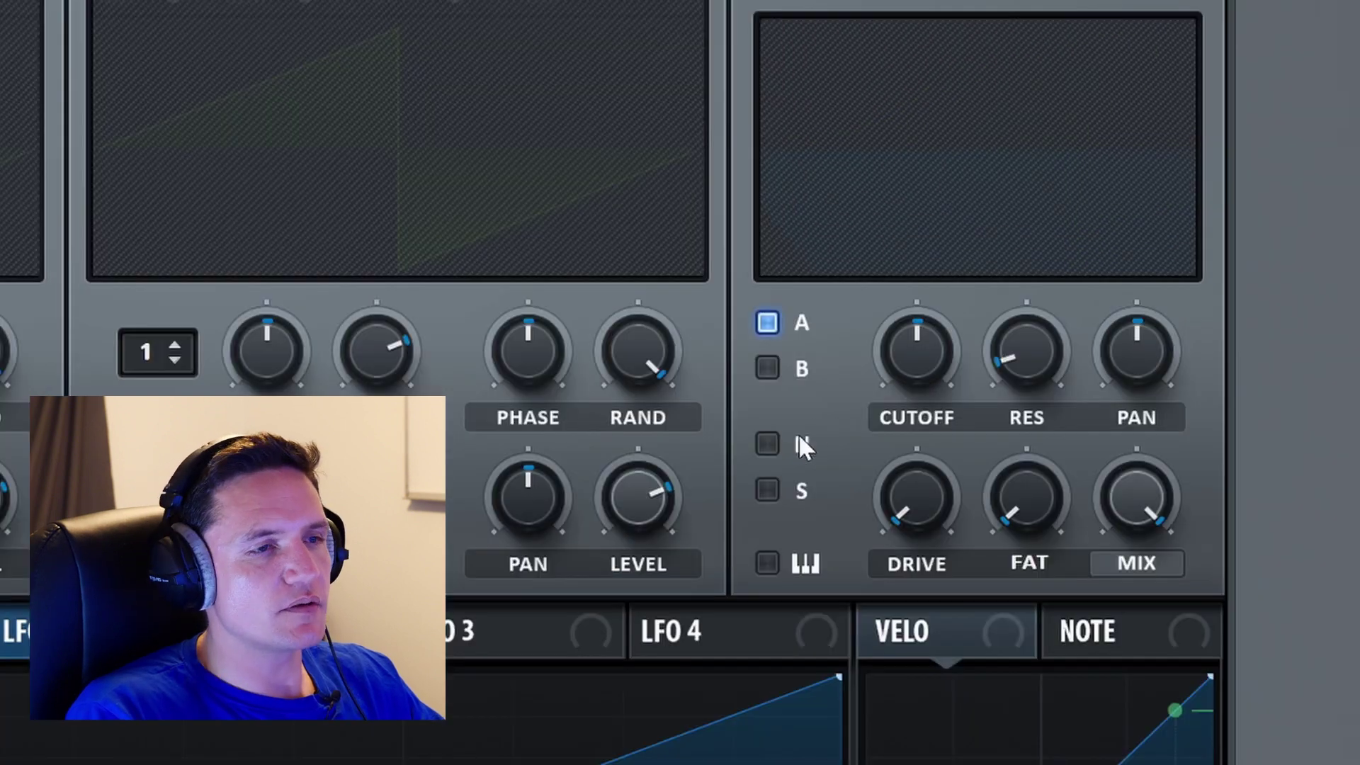
pyautogui.click(770, 445)
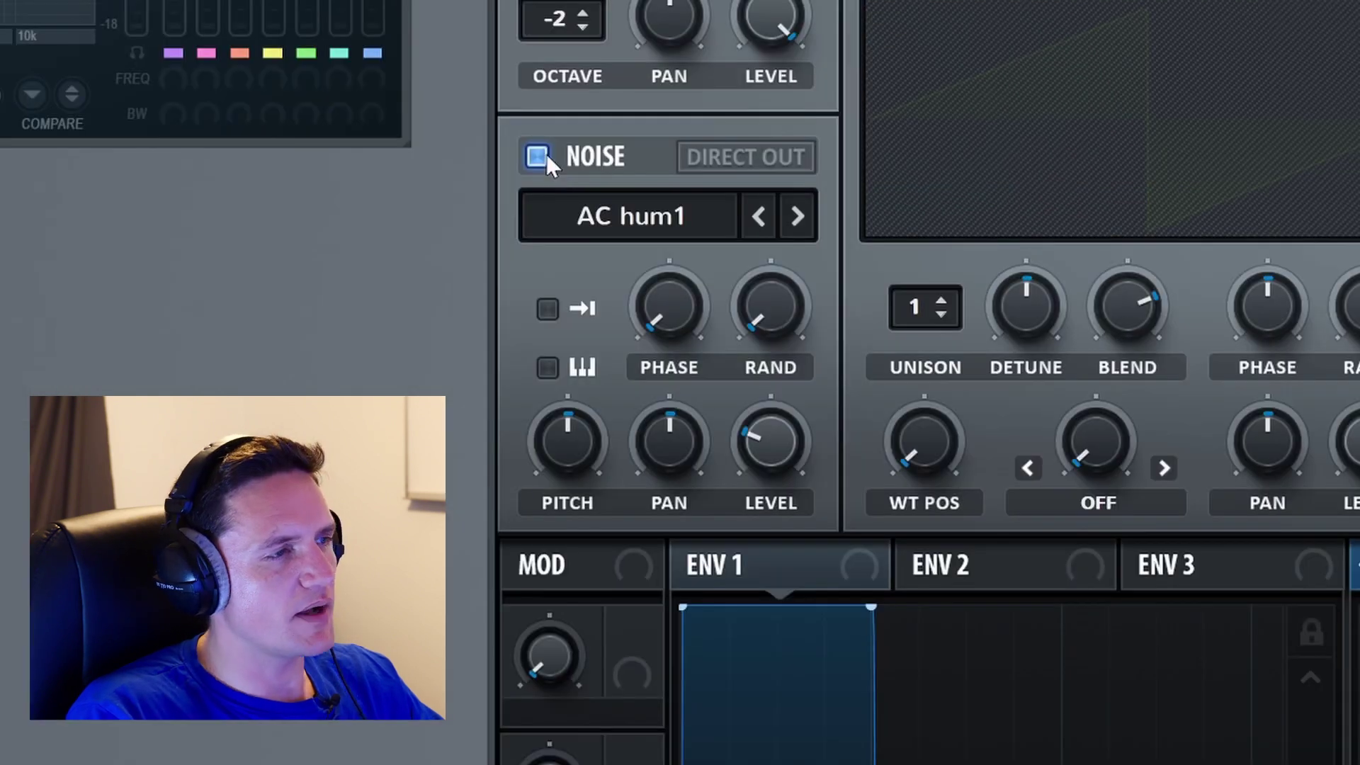
# - Toggle the noise off and on, recheck its sample list keeping AC hum1, then open Serum's MENU
pyautogui.click(539, 156)
pyautogui.click(538, 156)
pyautogui.click(624, 209)
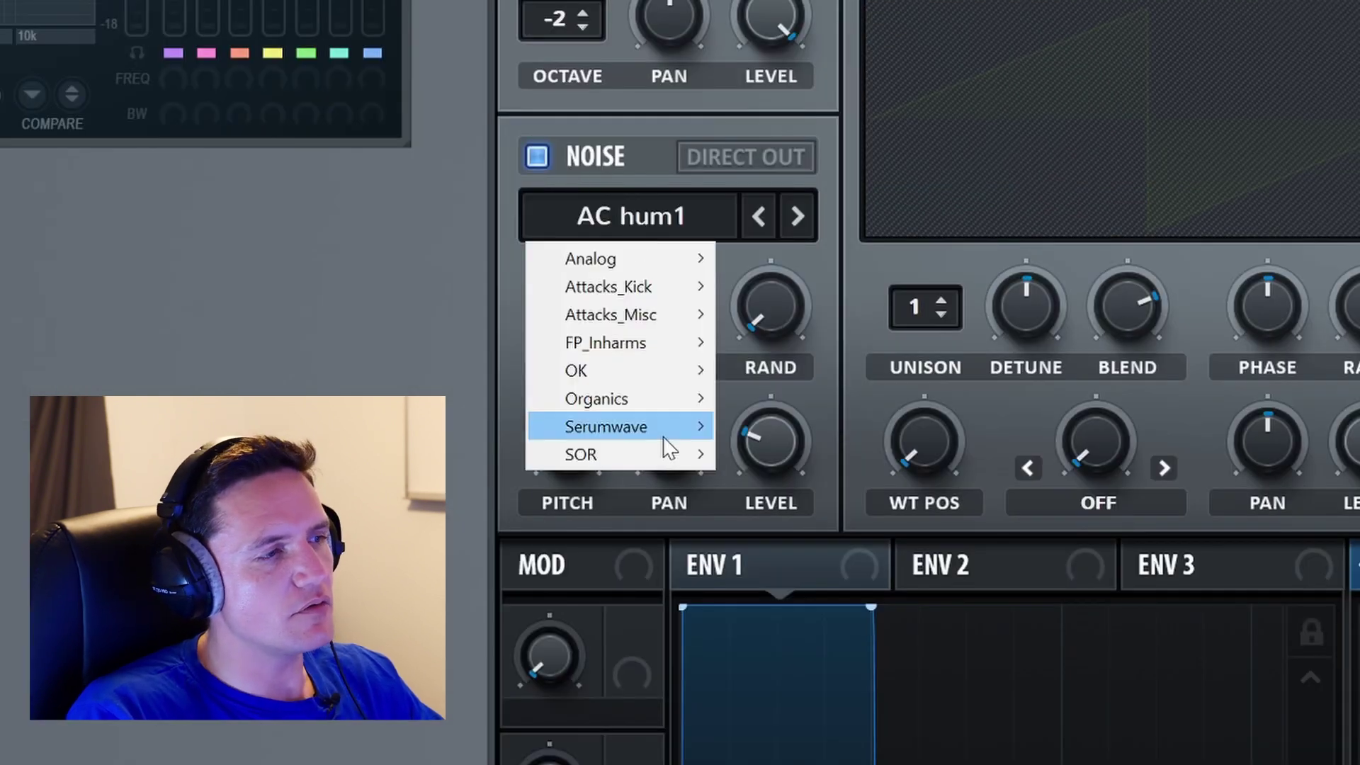
pyautogui.moveTo(660, 434)
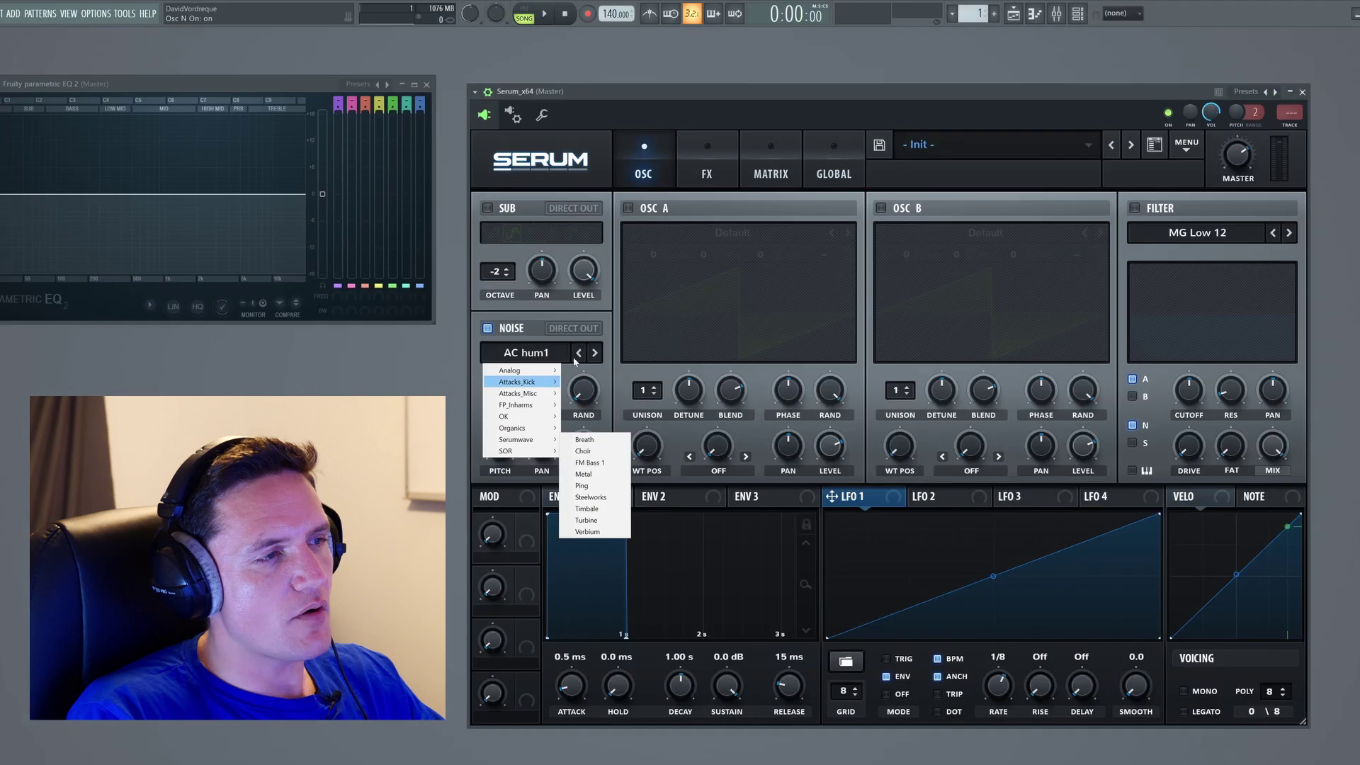
pyautogui.click(806, 257)
pyautogui.click(1190, 147)
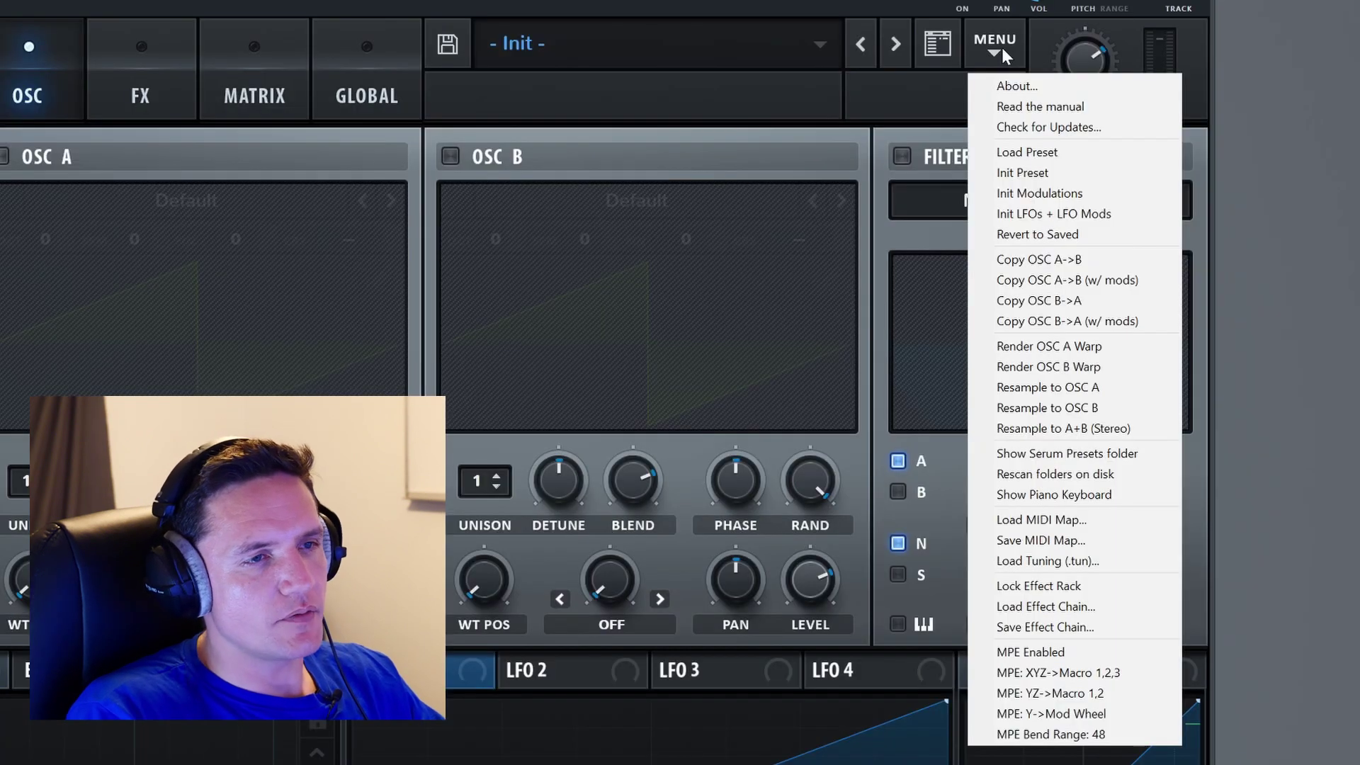
# - Open the Noises folder in Serum Presets, then create and delete a test folder named 'Legend'
pyautogui.click(1068, 454)
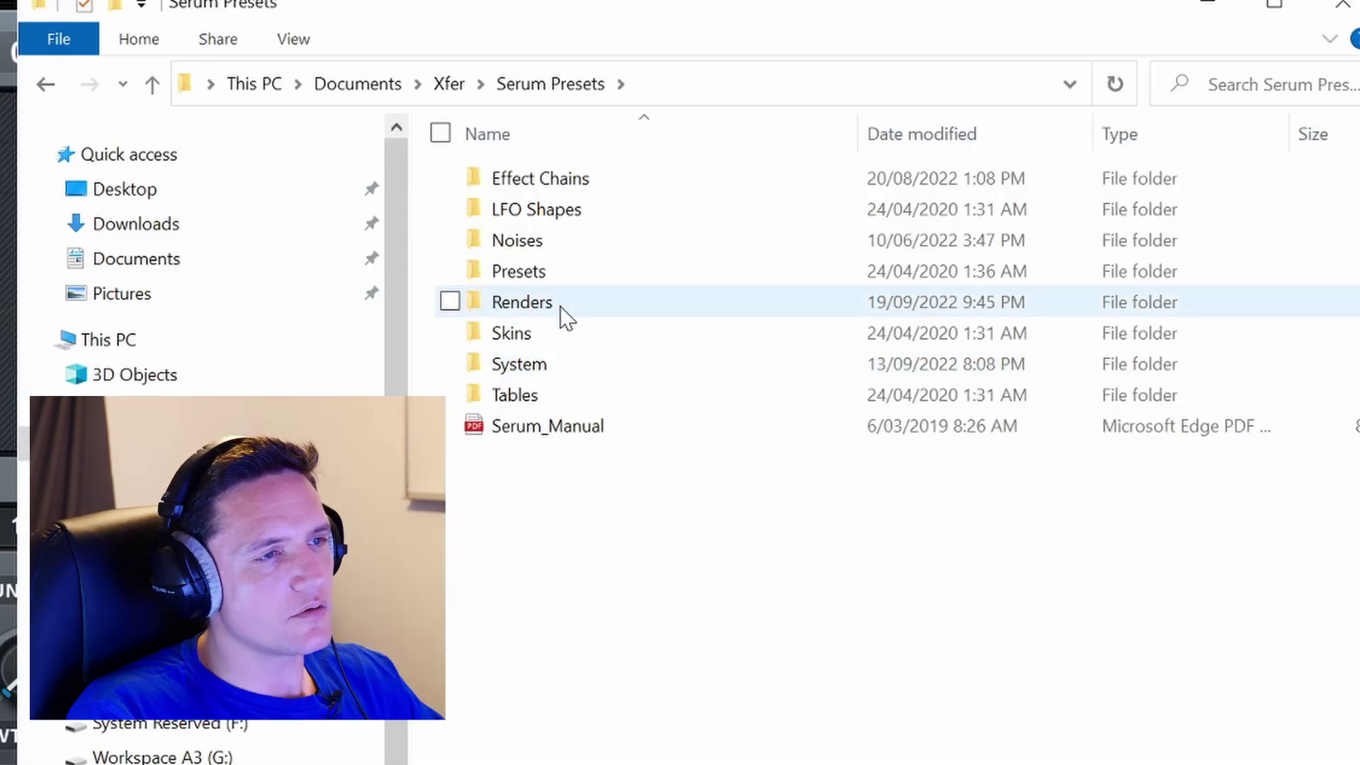
pyautogui.doubleClick(551, 239)
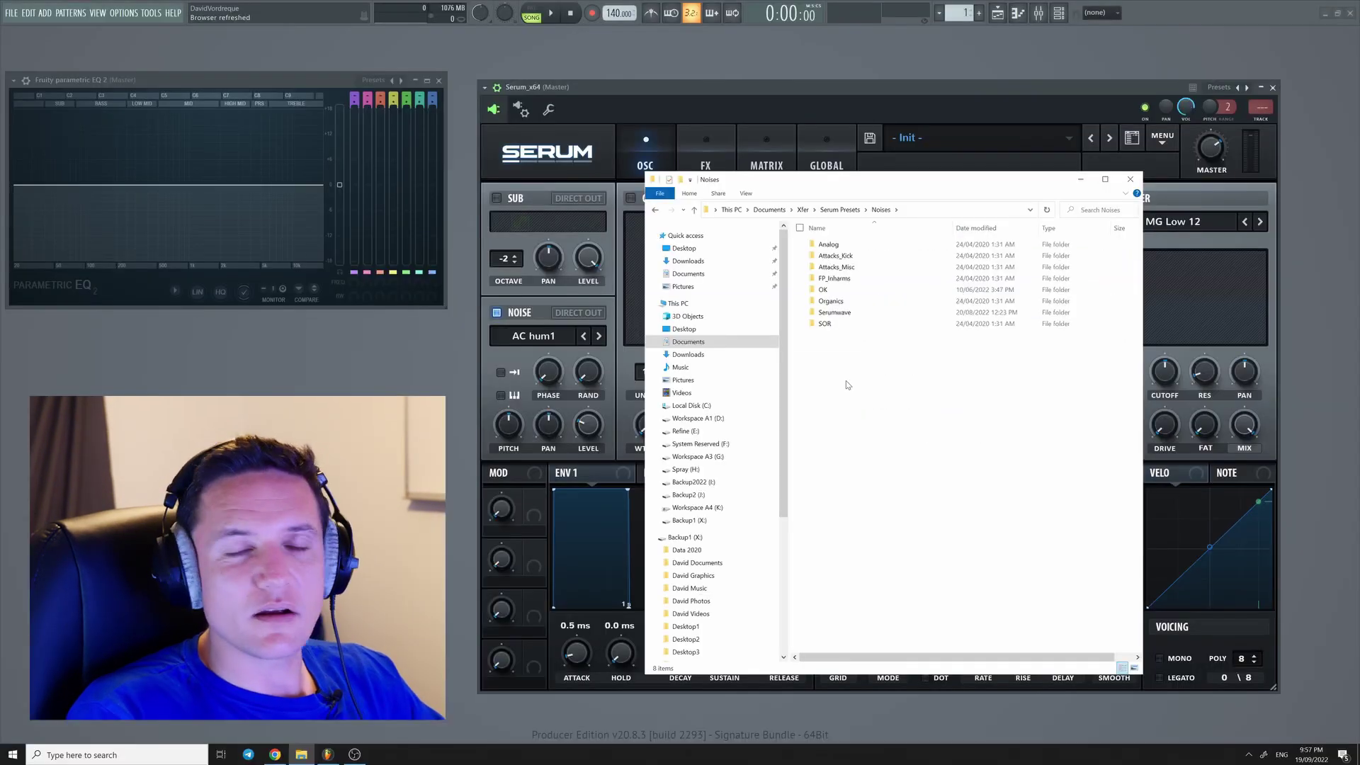
pyautogui.rightClick(847, 380)
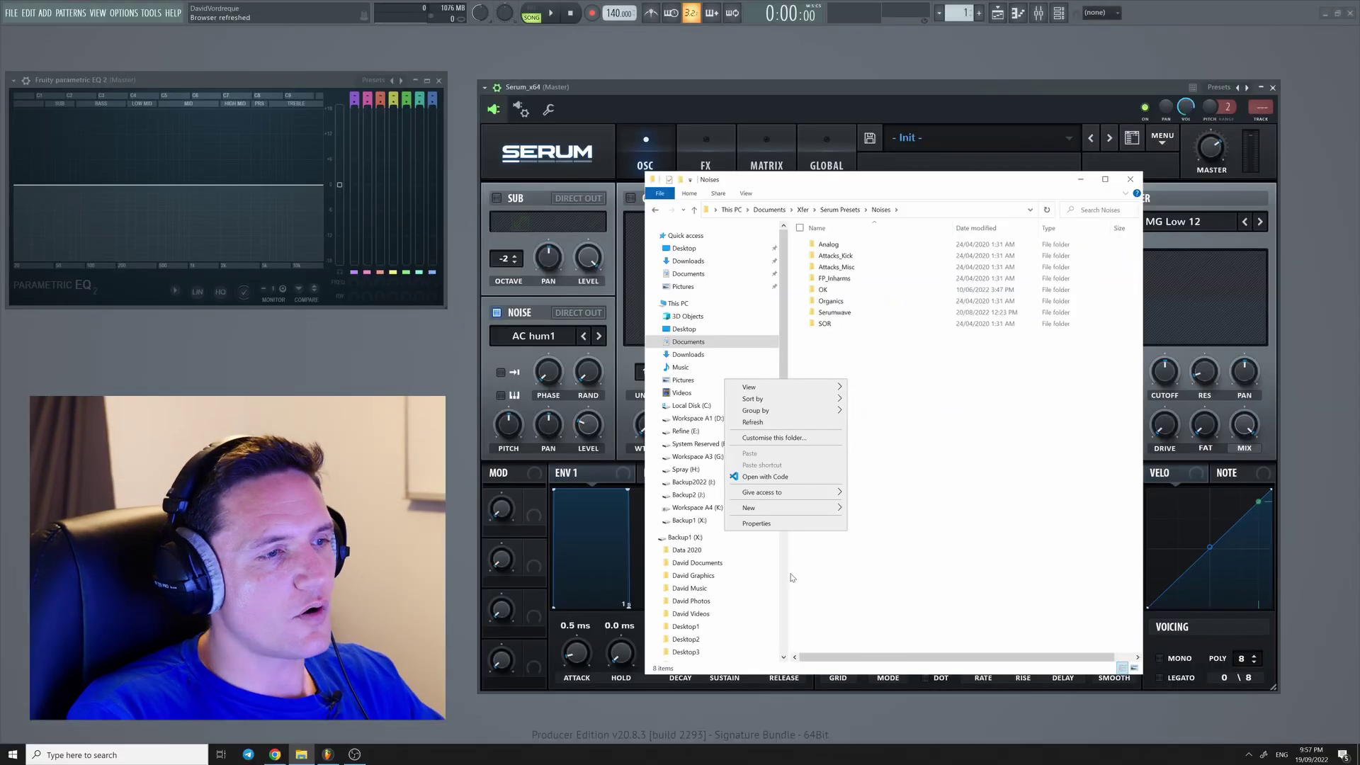
pyautogui.click(886, 509)
pyautogui.write('Legend')
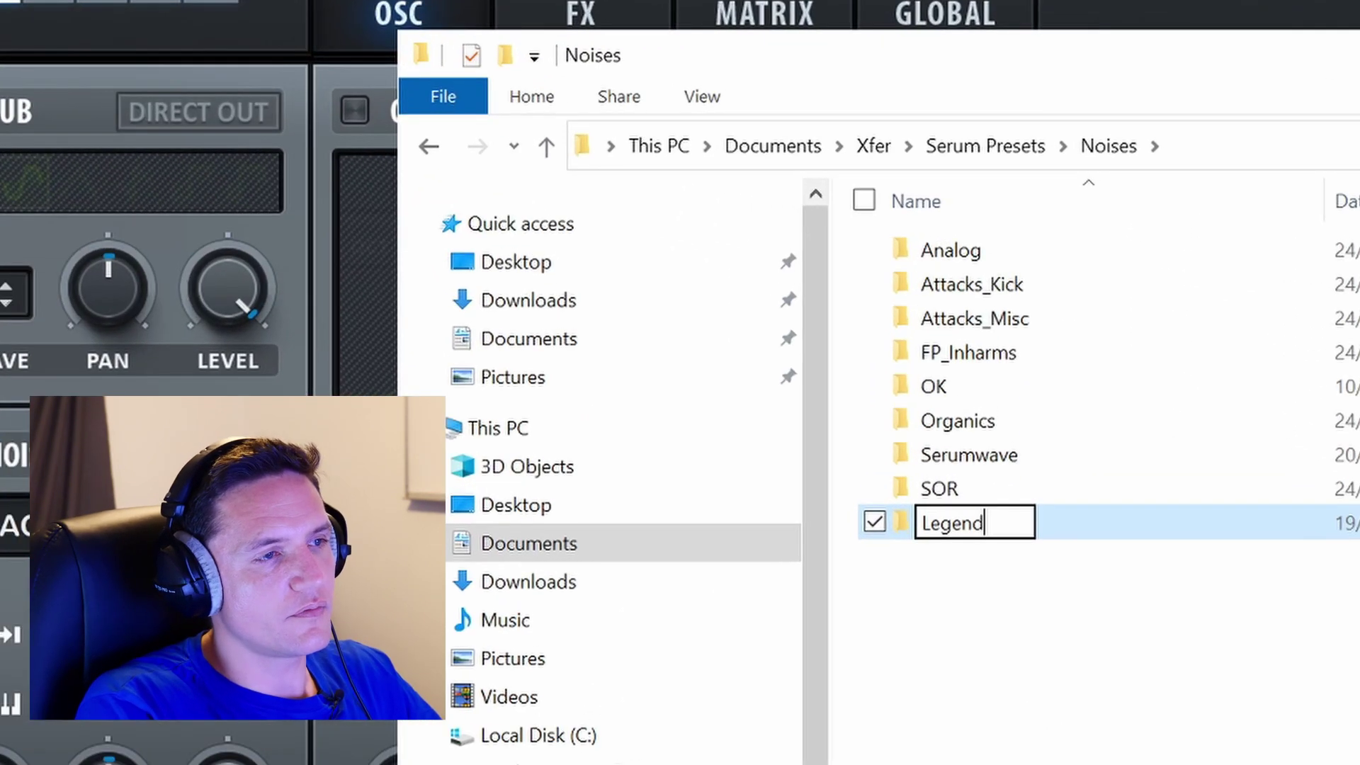
pyautogui.press('BackSpace')
pyautogui.press('Escape')
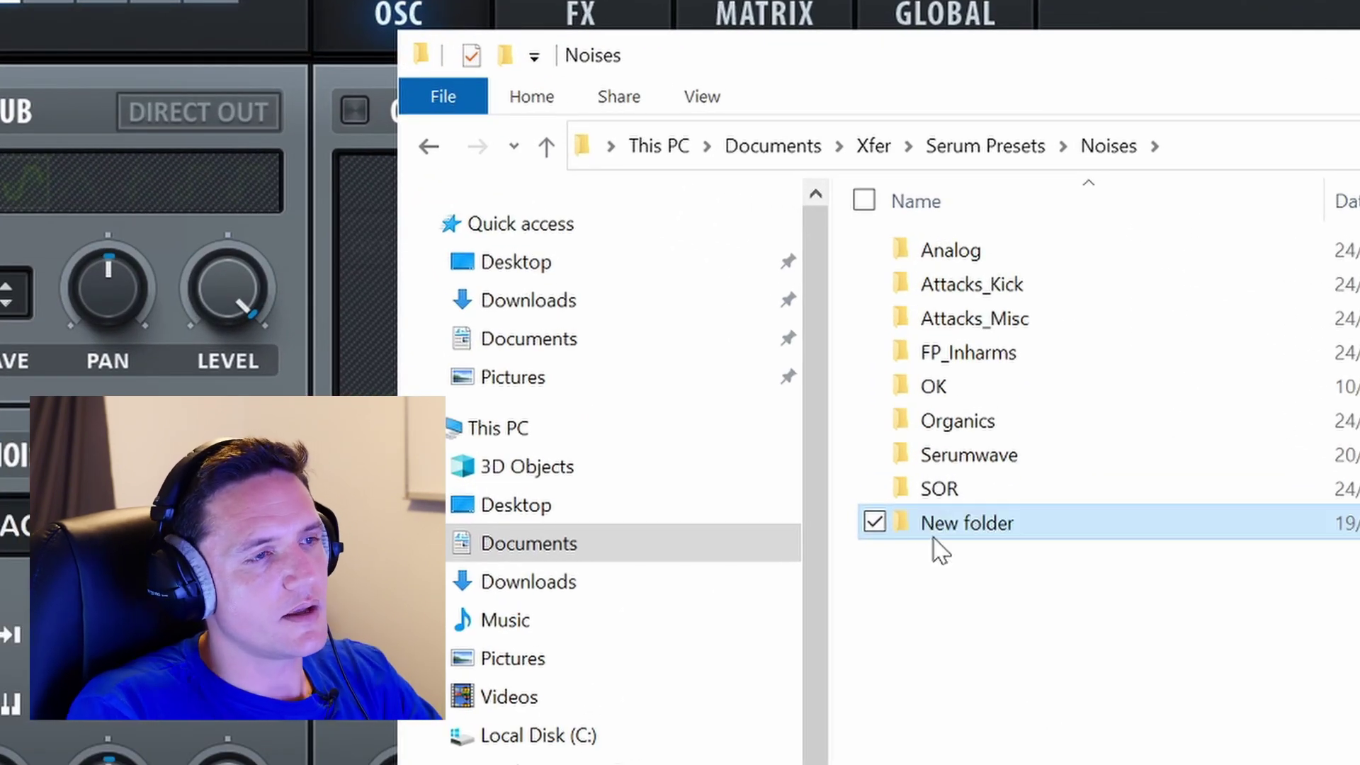
pyautogui.press('Delete')
# - Look inside the Serumwave noise folder, then go back up to Noises
pyautogui.click(953, 465)
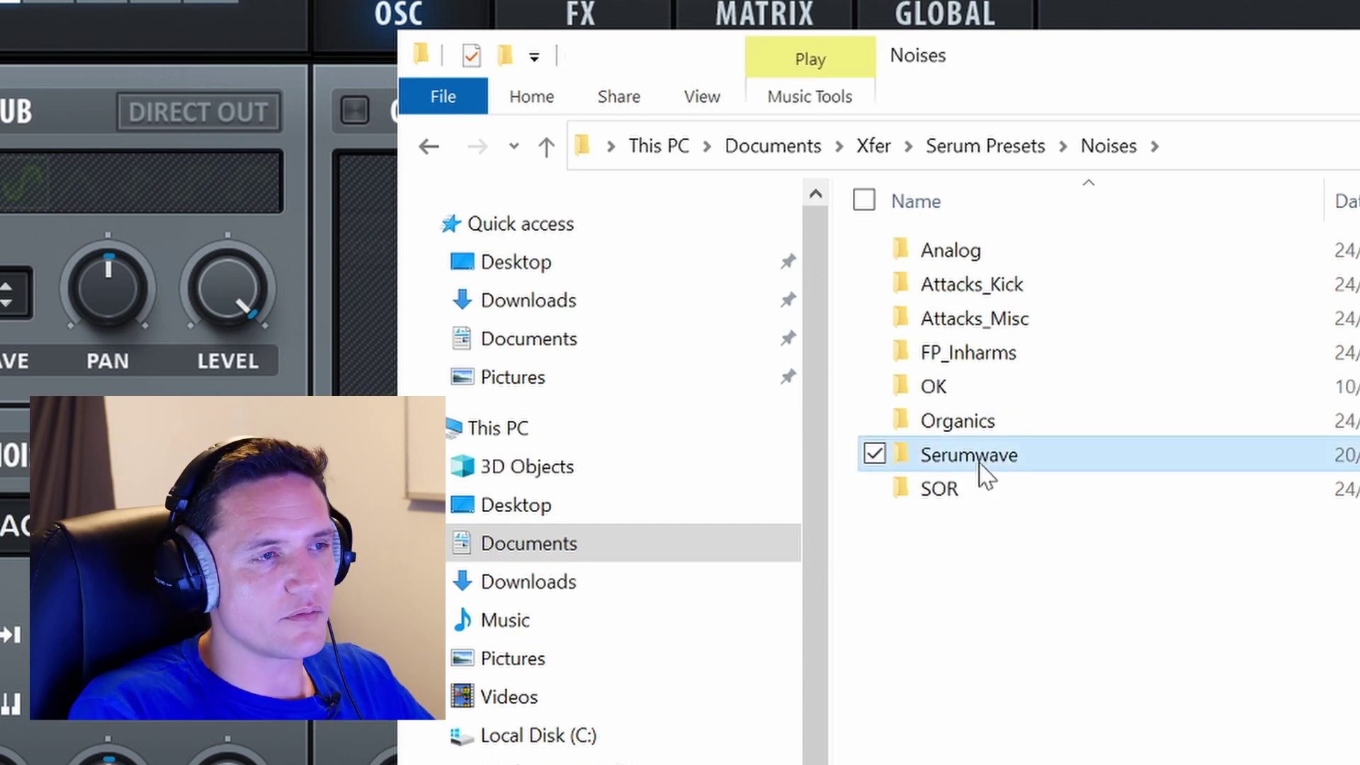
pyautogui.doubleClick(980, 464)
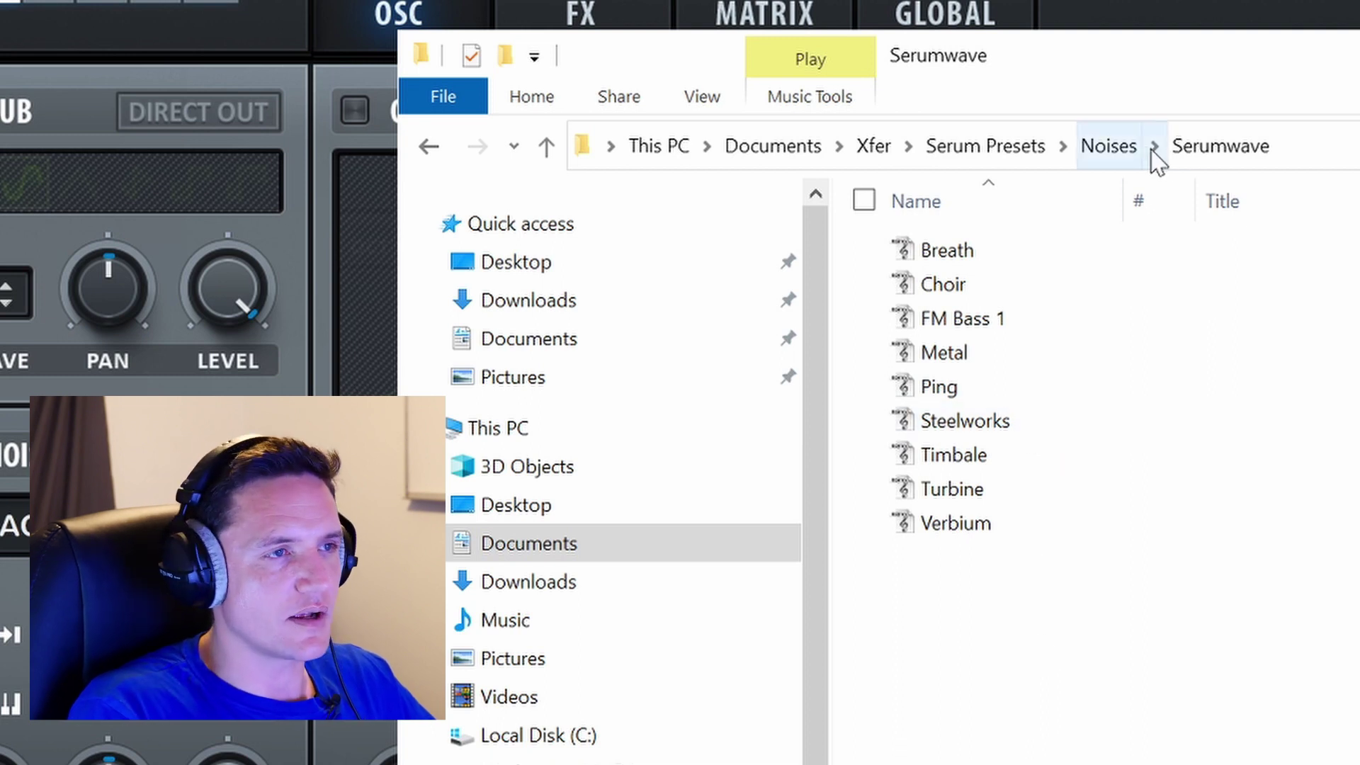
pyautogui.click(1130, 162)
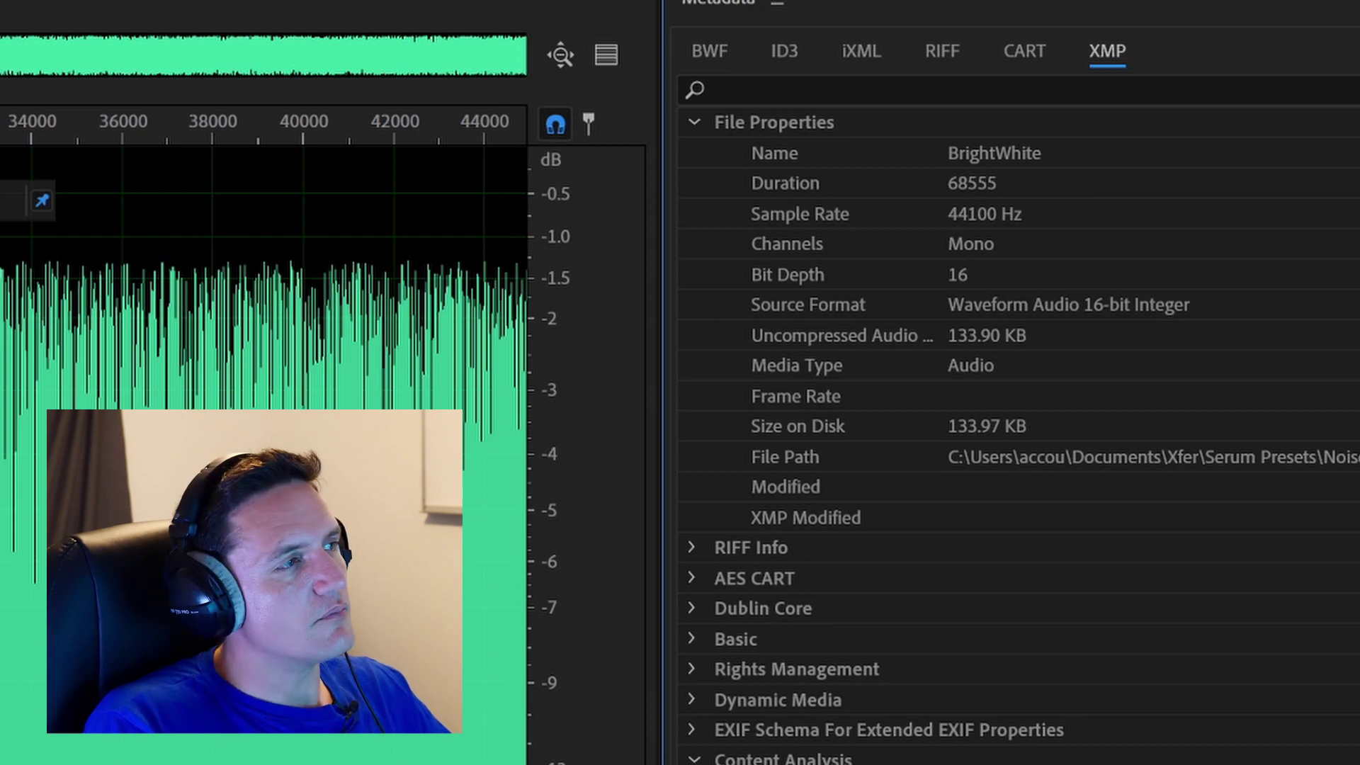
# - Read BrightWhite's file properties in Audition: 44100 Hz, mono, 16-bit
pyautogui.moveTo(985, 224)
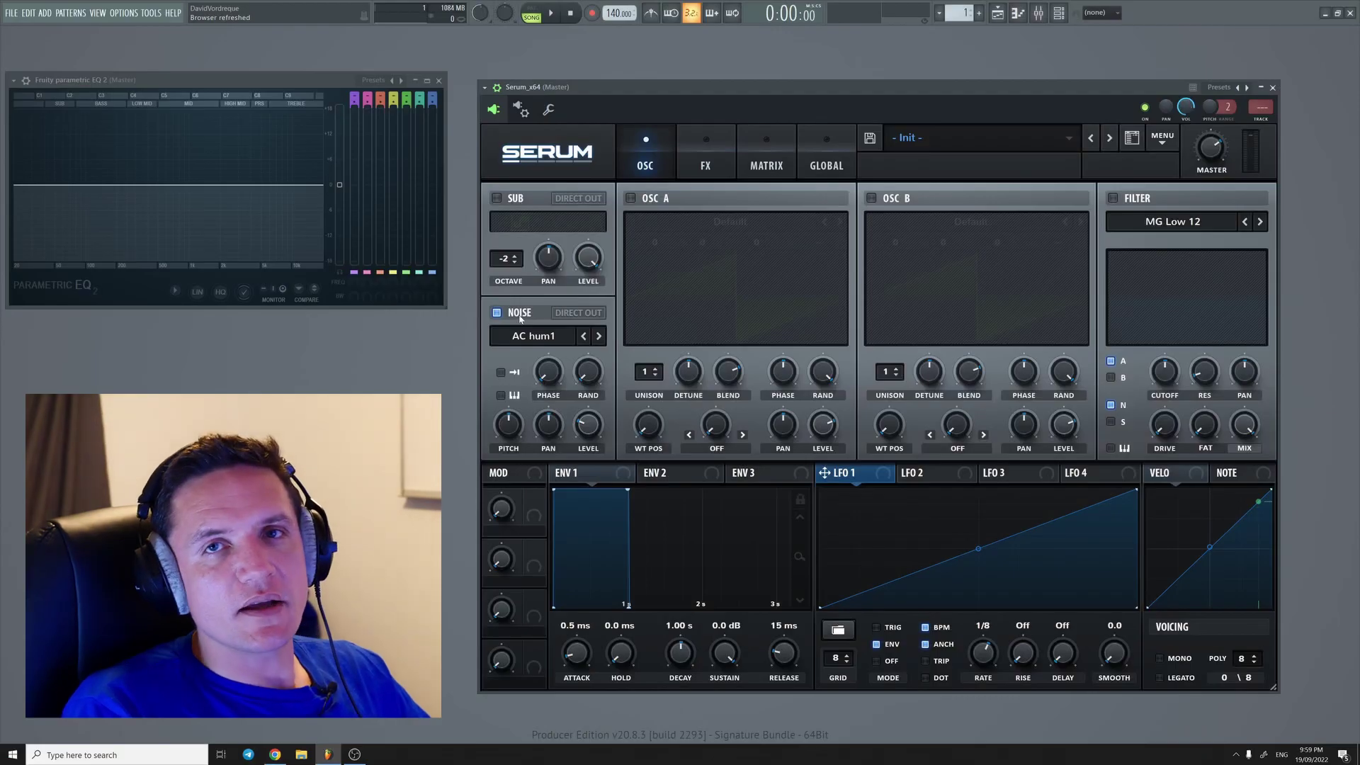
pyautogui.click(576, 316)
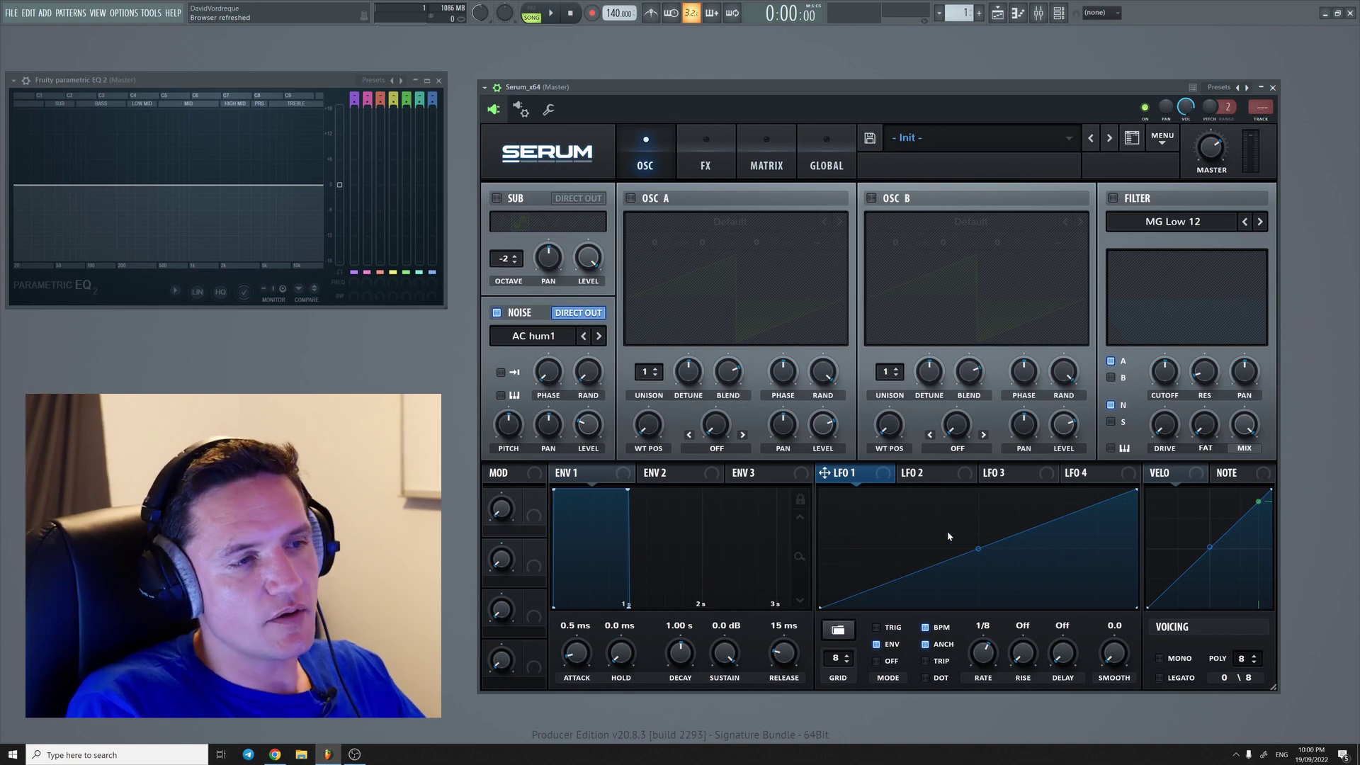
pyautogui.click(578, 313)
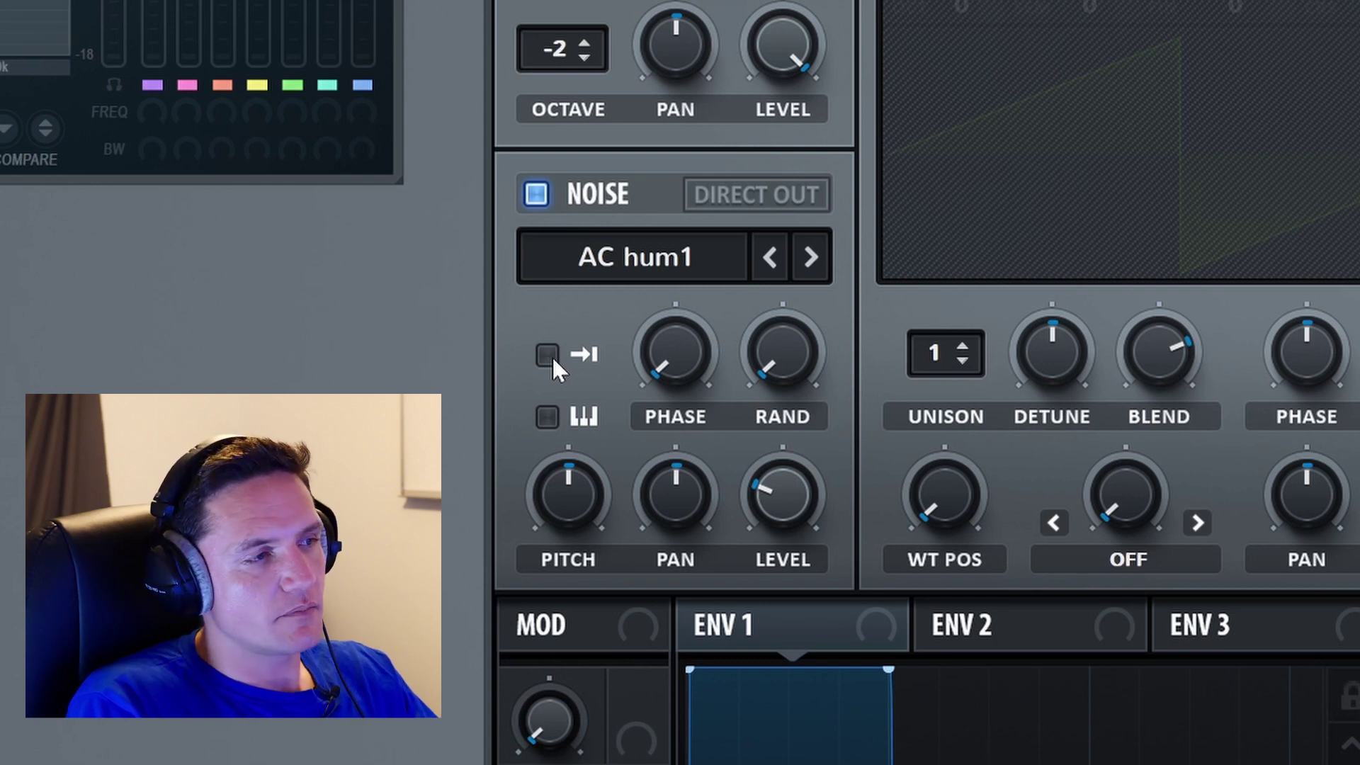
# - Load the Serumwave Steelworks noise sample and turn on noise retrigger
pyautogui.click(645, 268)
pyautogui.moveTo(623, 489)
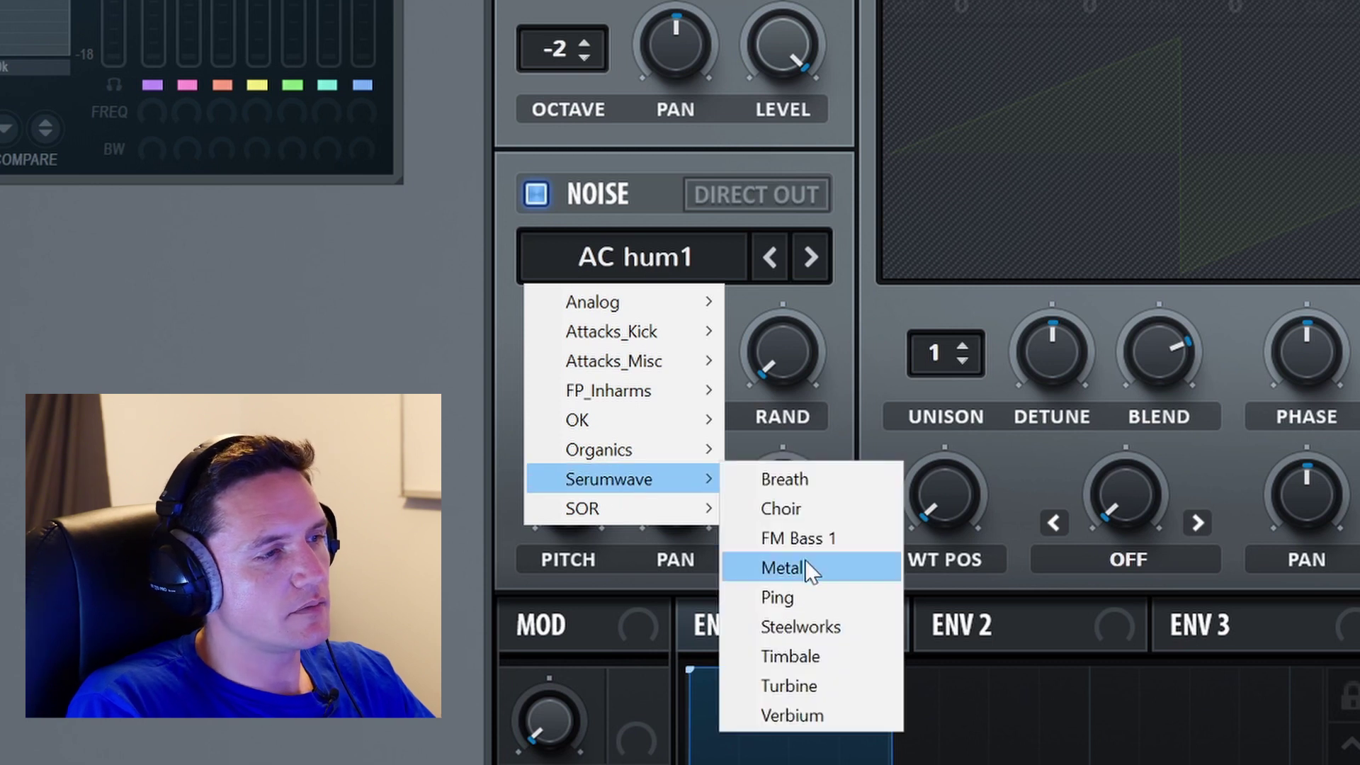
pyautogui.click(822, 625)
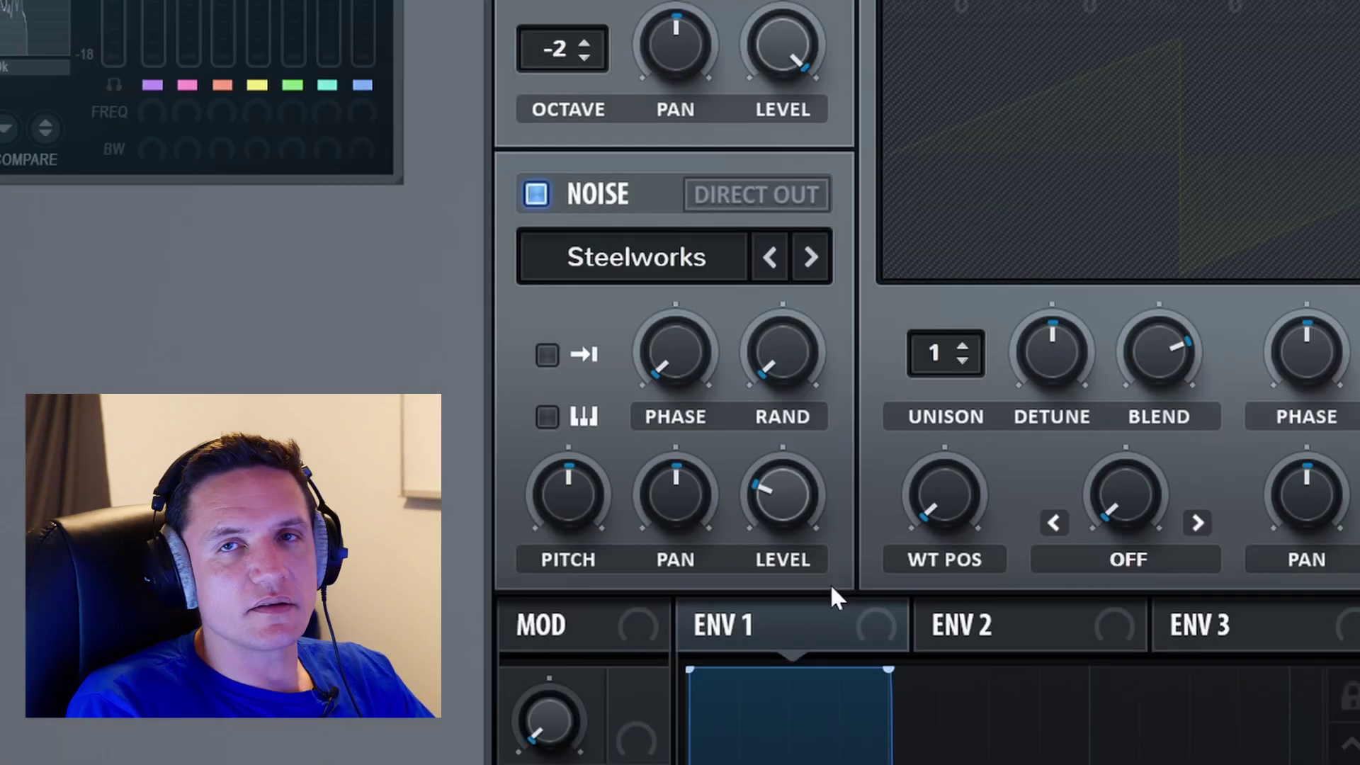
pyautogui.click(545, 354)
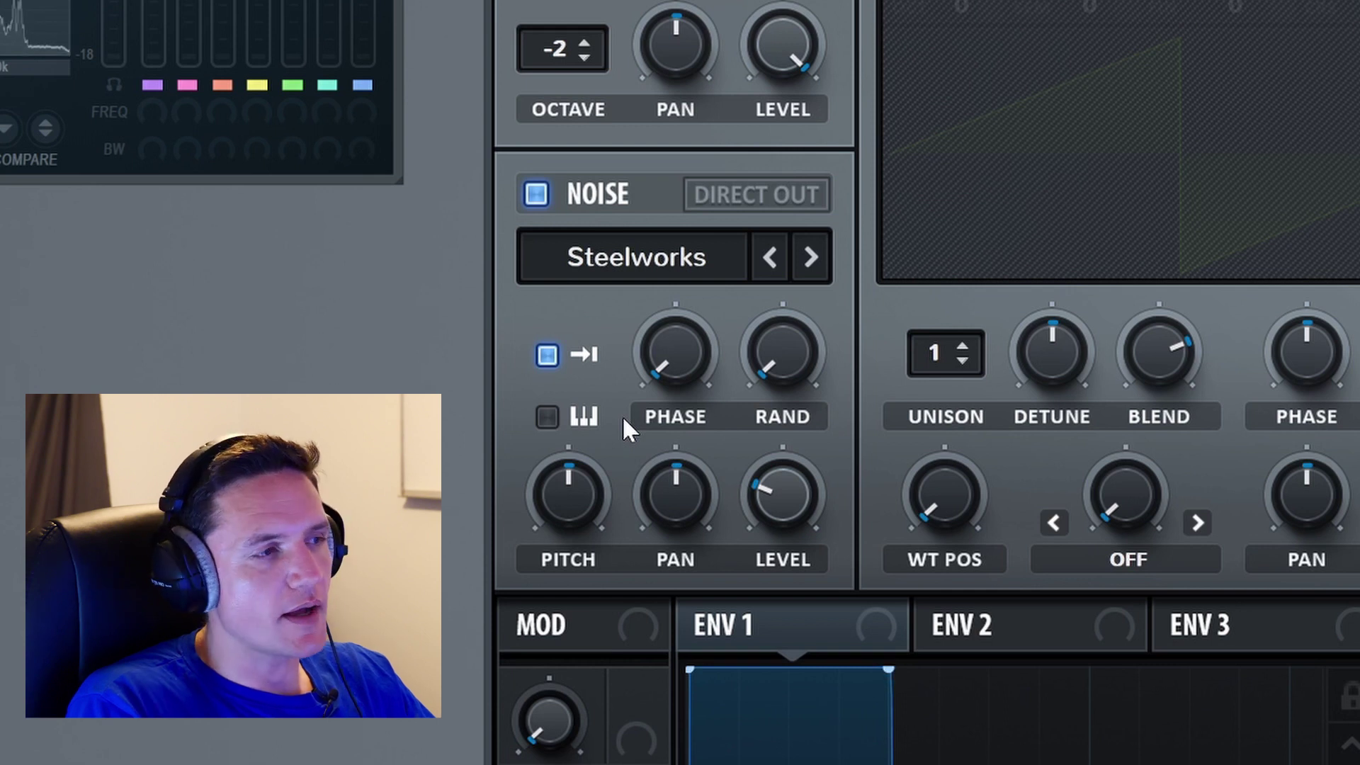
# - Swap the noise to the Attacks_Kick XF_KikAtk_05 sample and set its pitch around 52%
pyautogui.click(671, 257)
pyautogui.moveTo(670, 335)
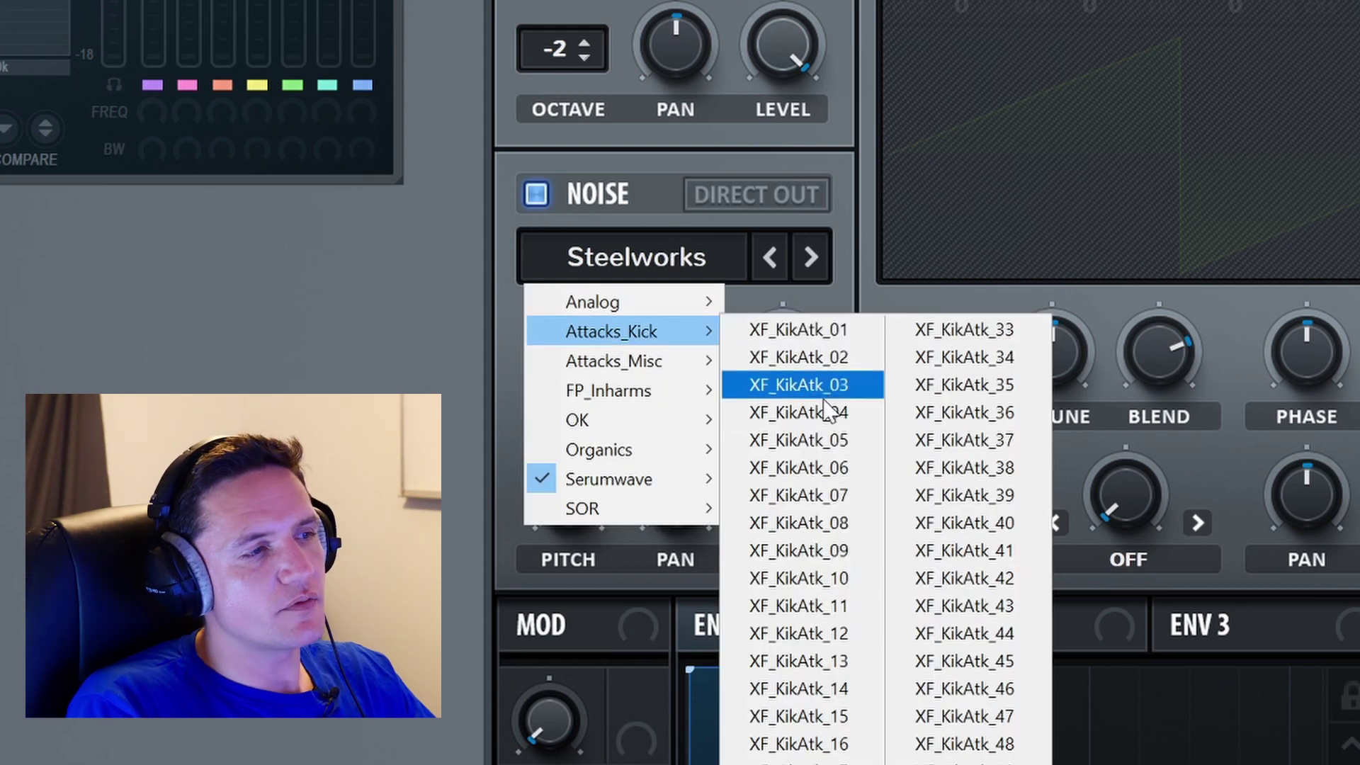
pyautogui.click(824, 442)
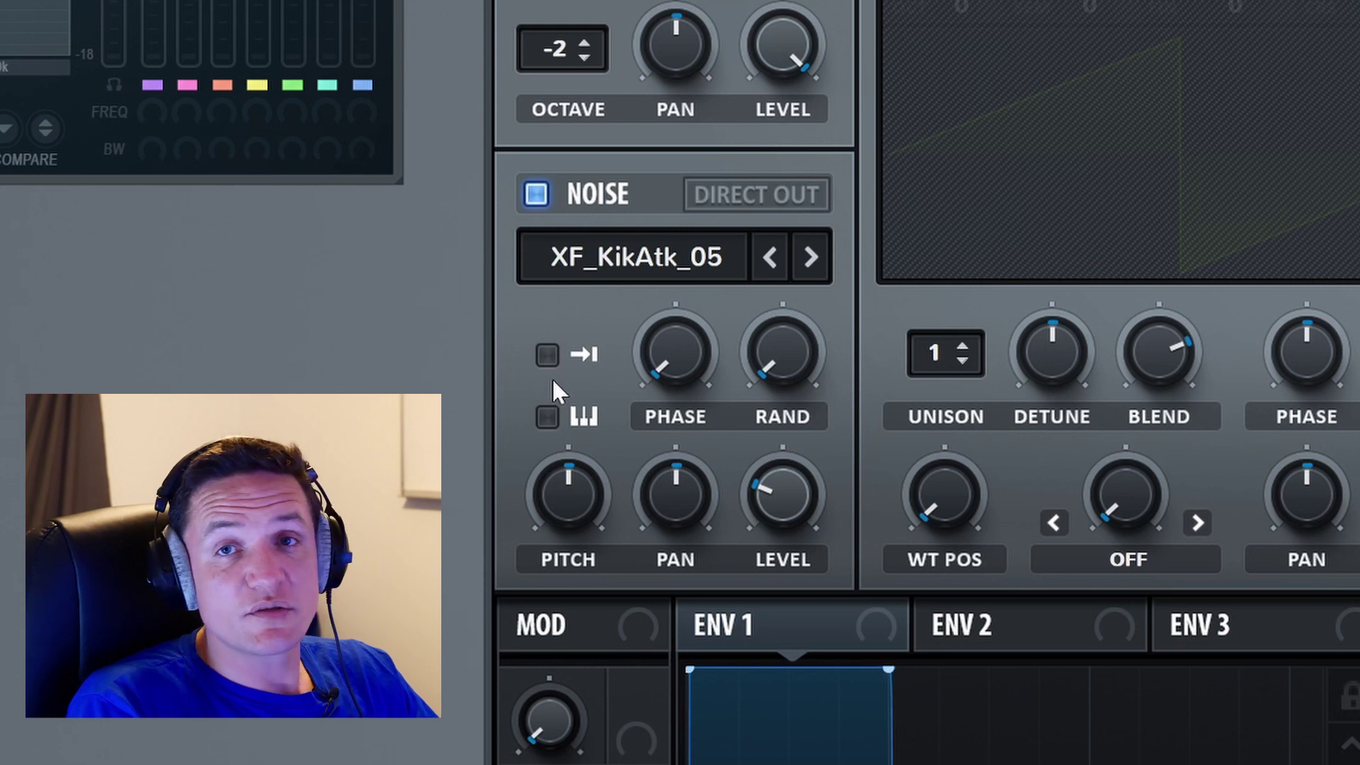
pyautogui.moveTo(573, 496)
pyautogui.mouseDown()
pyautogui.moveTo(602, 410)
pyautogui.moveTo(585, 496)
pyautogui.moveTo(640, 487)
pyautogui.moveTo(615, 513)
pyautogui.moveTo(574, 343)
pyautogui.moveTo(589, 443)
pyautogui.moveTo(648, 176)
pyautogui.moveTo(531, 565)
pyautogui.moveTo(582, 486)
pyautogui.mouseUp()
# - Reset noise PITCH to default, reload Serumwave Steelworks, and enable noise keyboard tracking
pyautogui.rightClick(582, 489)
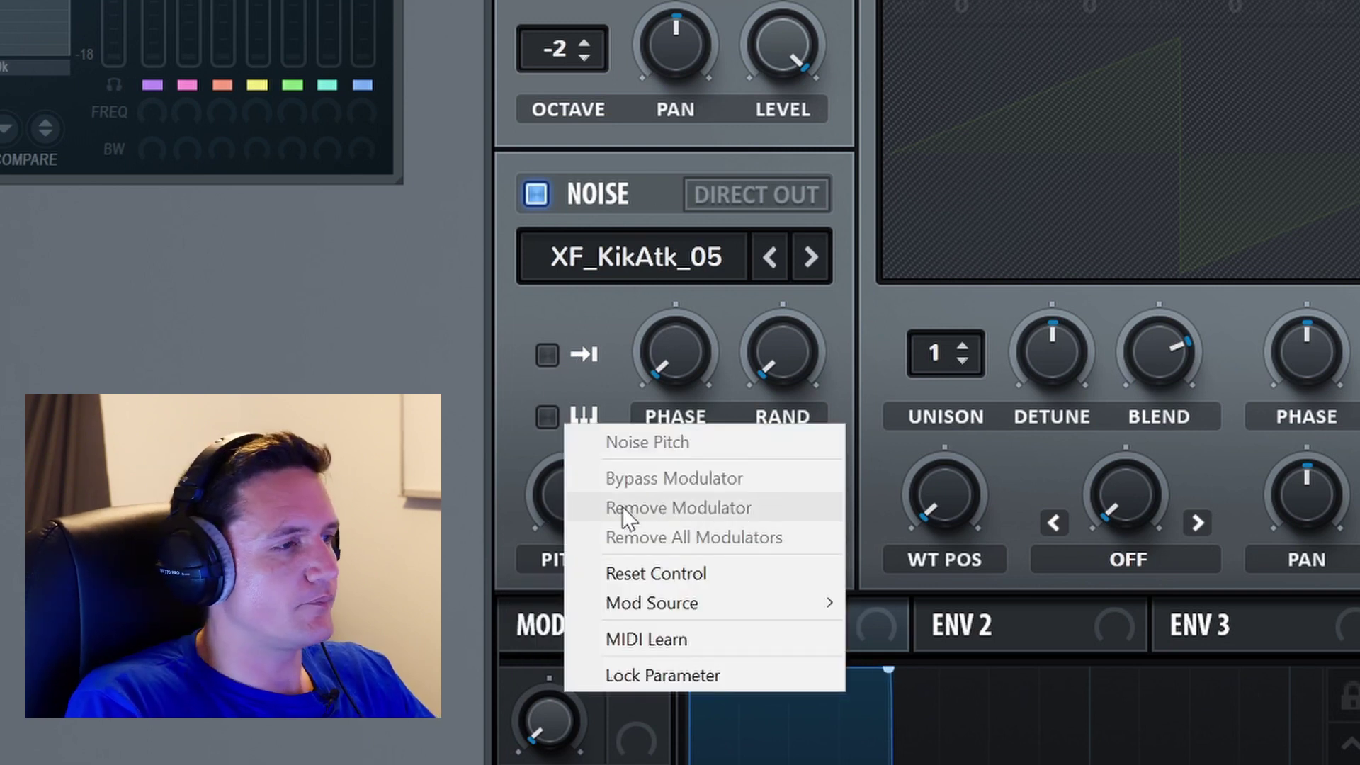
pyautogui.click(616, 571)
pyautogui.click(666, 270)
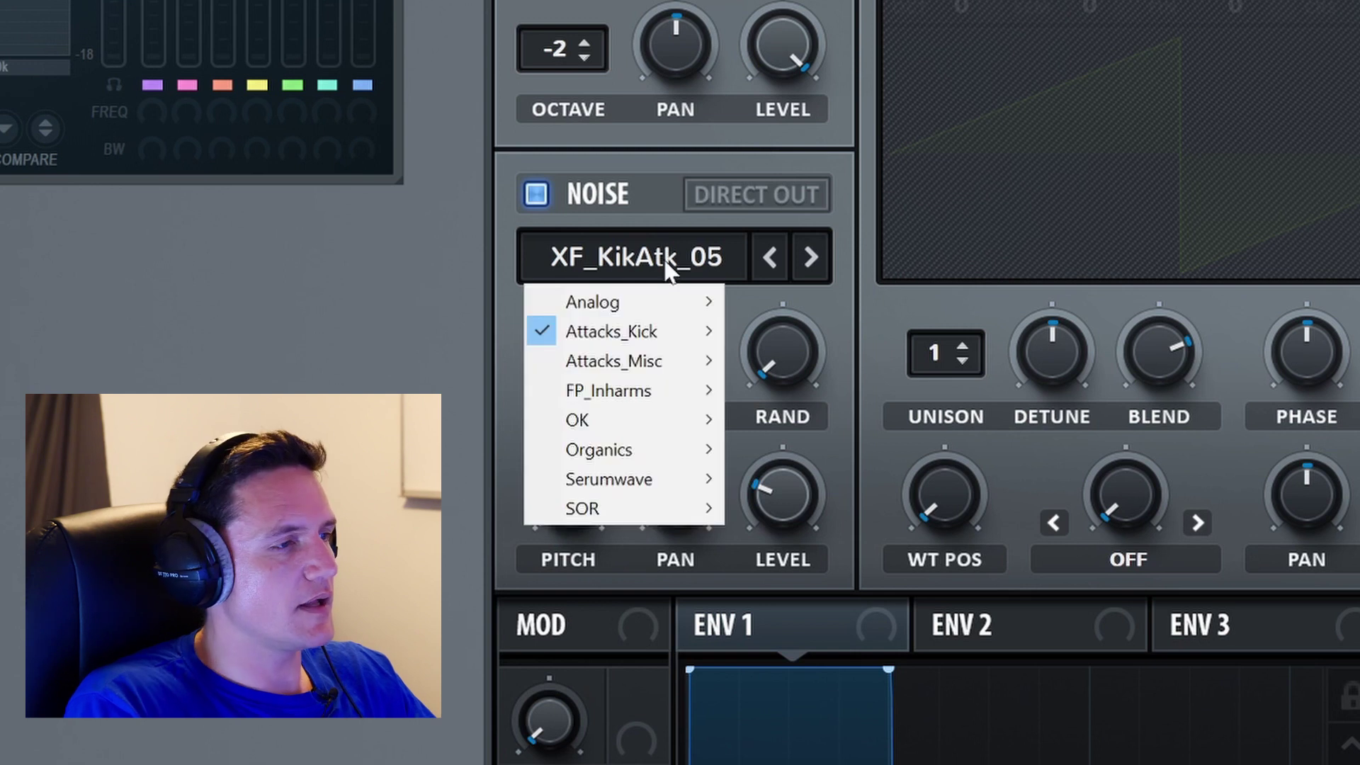
pyautogui.moveTo(632, 482)
pyautogui.click(822, 627)
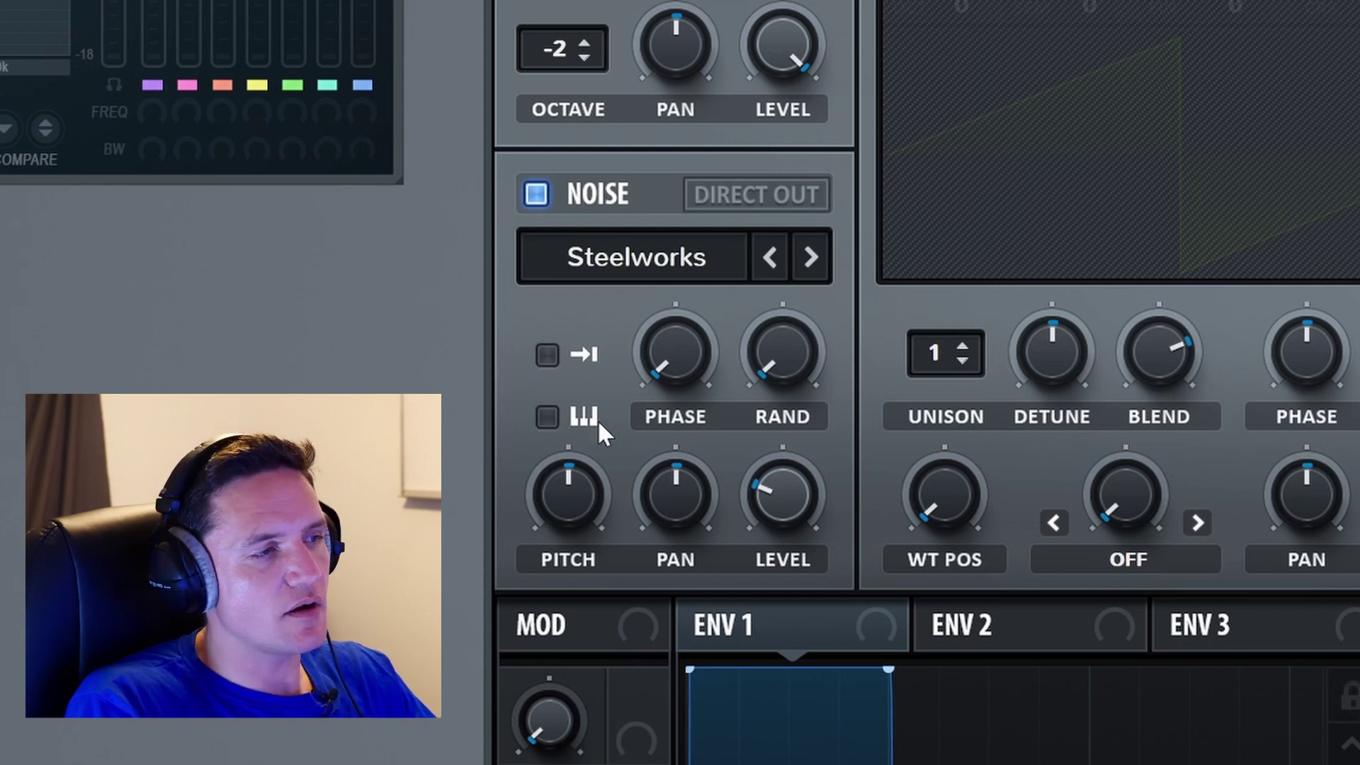
pyautogui.click(555, 422)
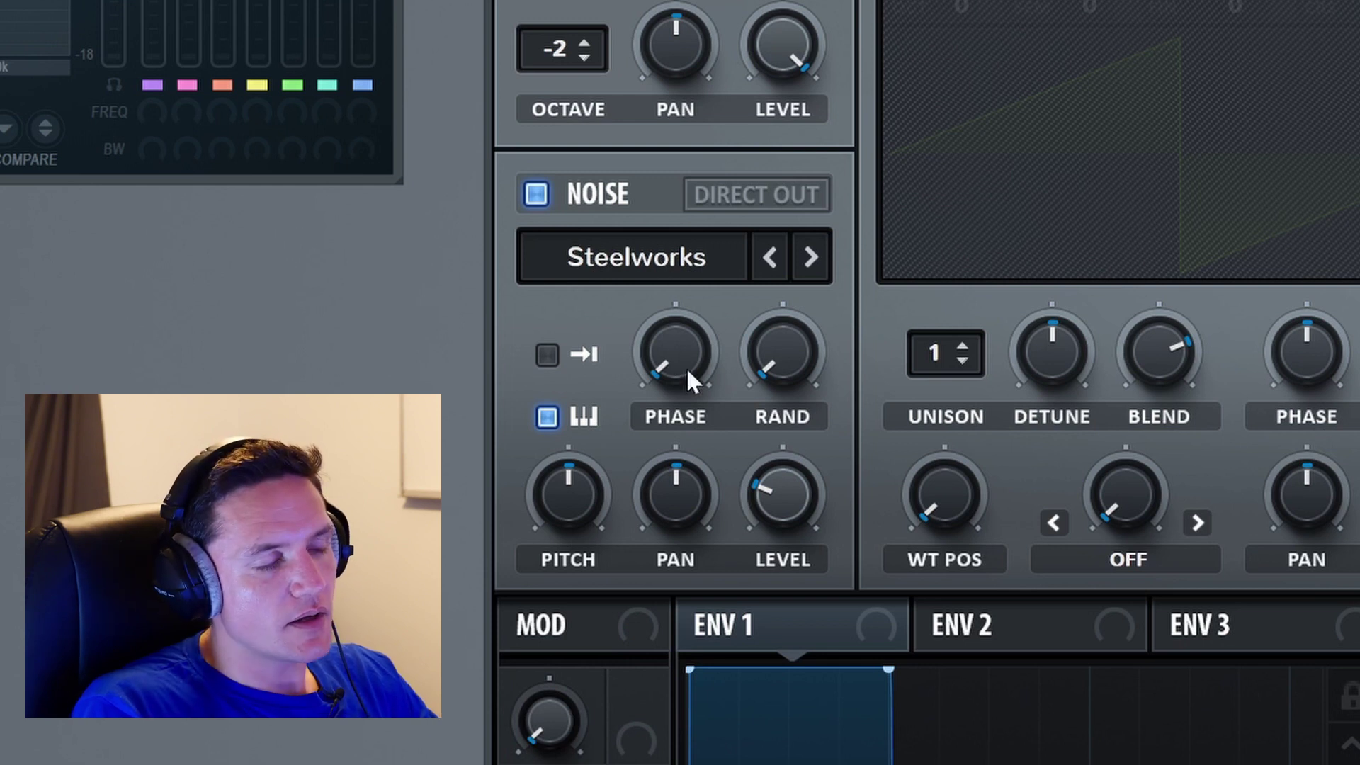
# - Load Serumwave's FM Bass 1 as the noise sample in place of Steelworks
pyautogui.click(682, 275)
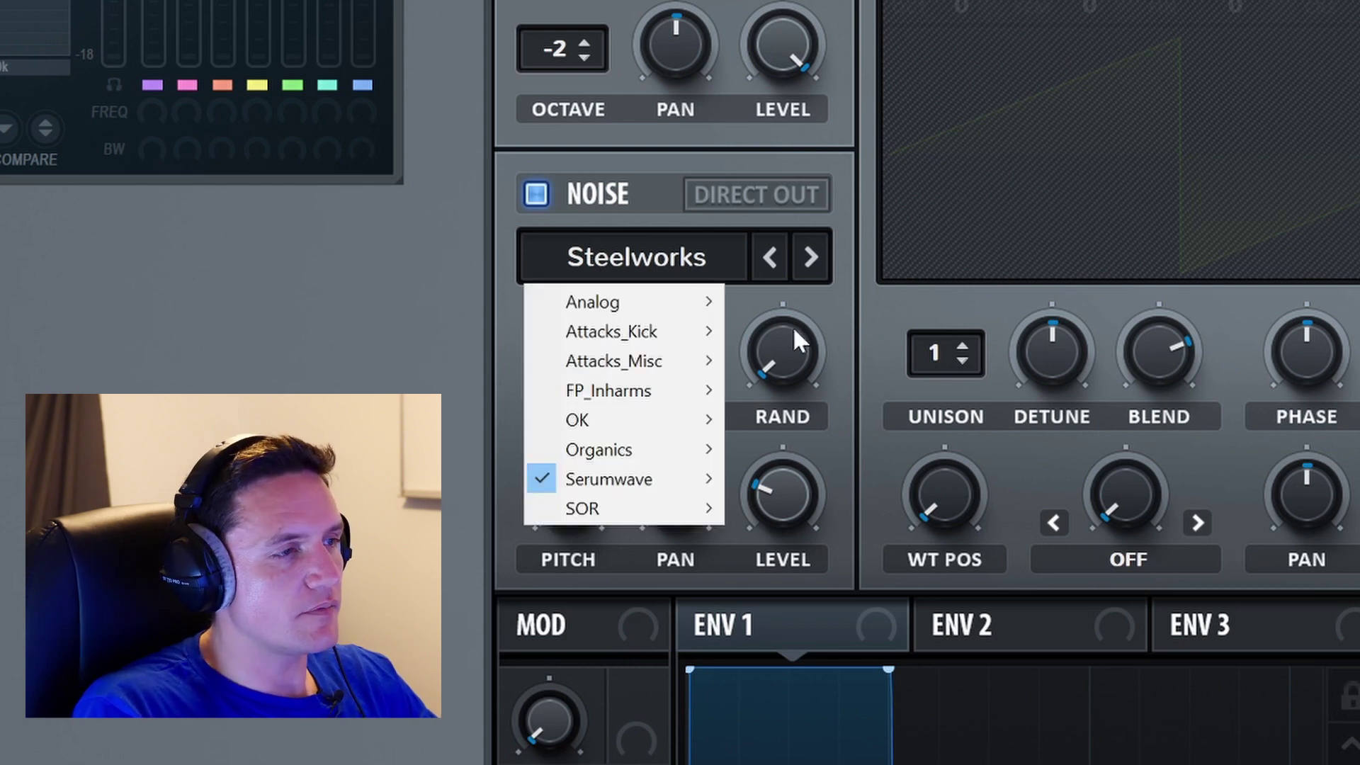
pyautogui.moveTo(611, 479)
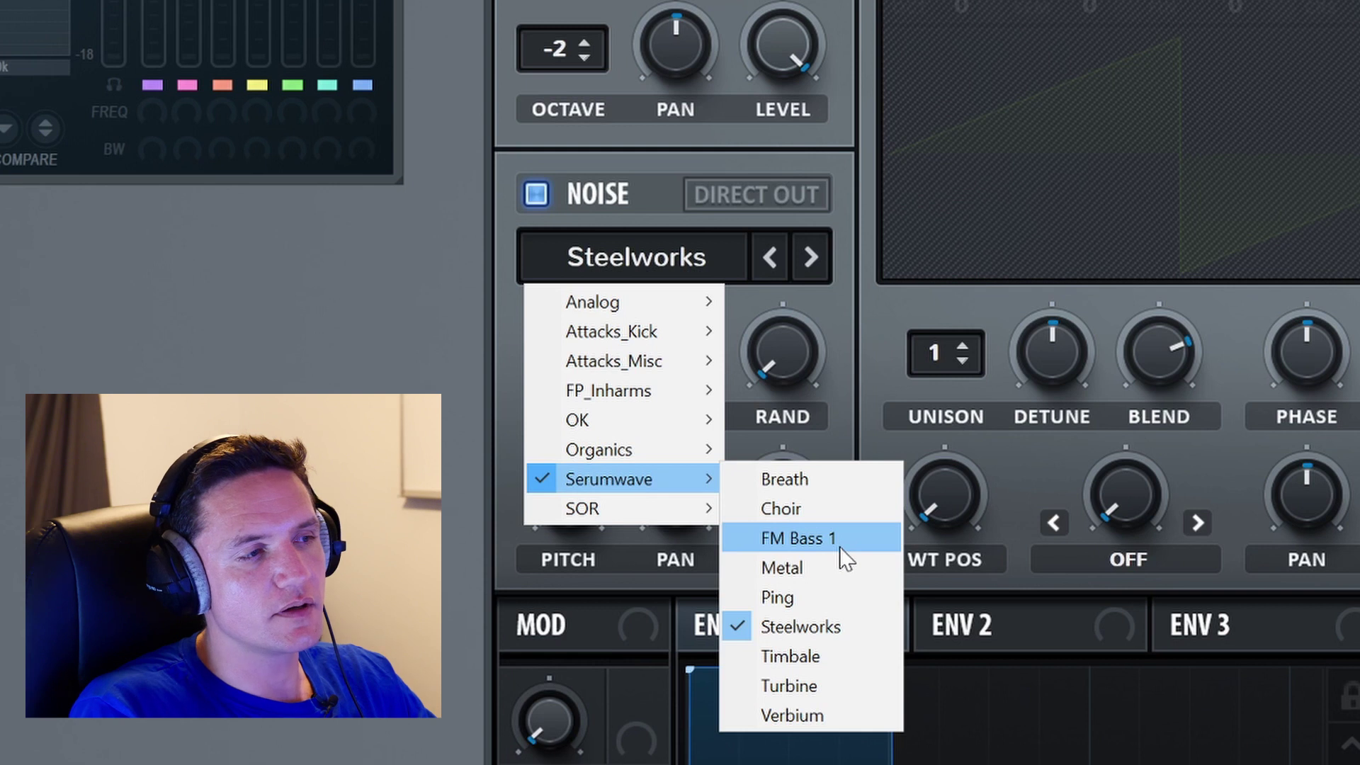
pyautogui.click(839, 544)
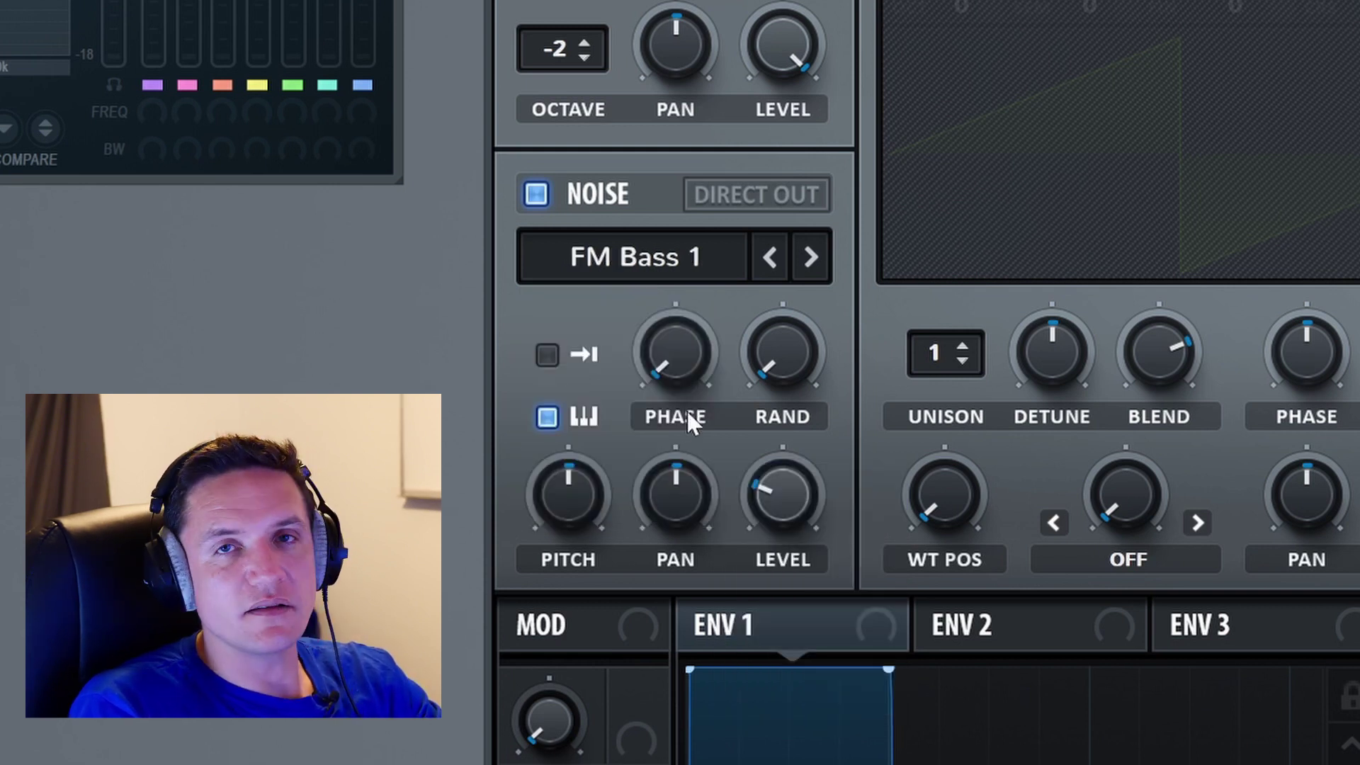
# - Raise noise level to about 54% and tune noise pitch up to 64, then down to 29 semitones
pyautogui.moveTo(785, 491); pyautogui.dragTo(799, 443)
pyautogui.moveTo(568, 496); pyautogui.dragTo(640, 236)
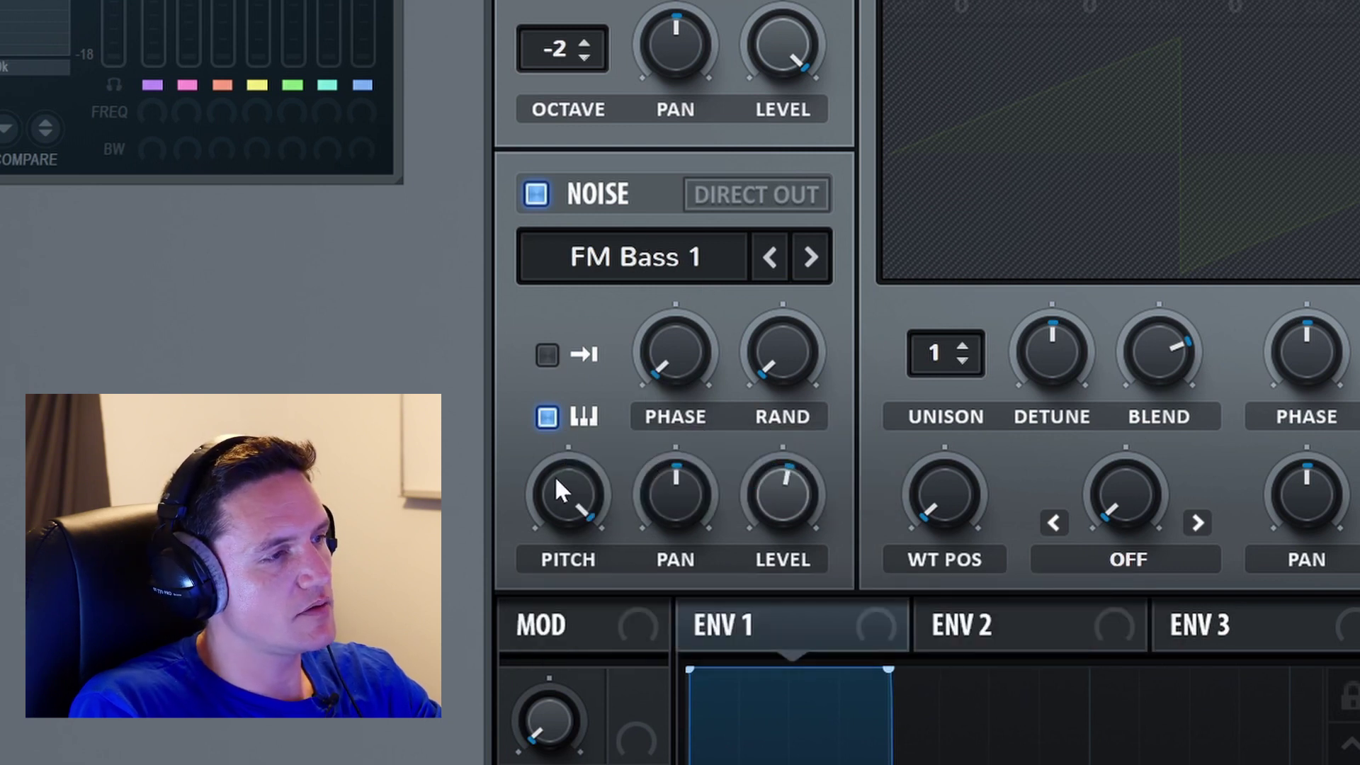
pyautogui.moveTo(558, 469); pyautogui.dragTo(592, 517)
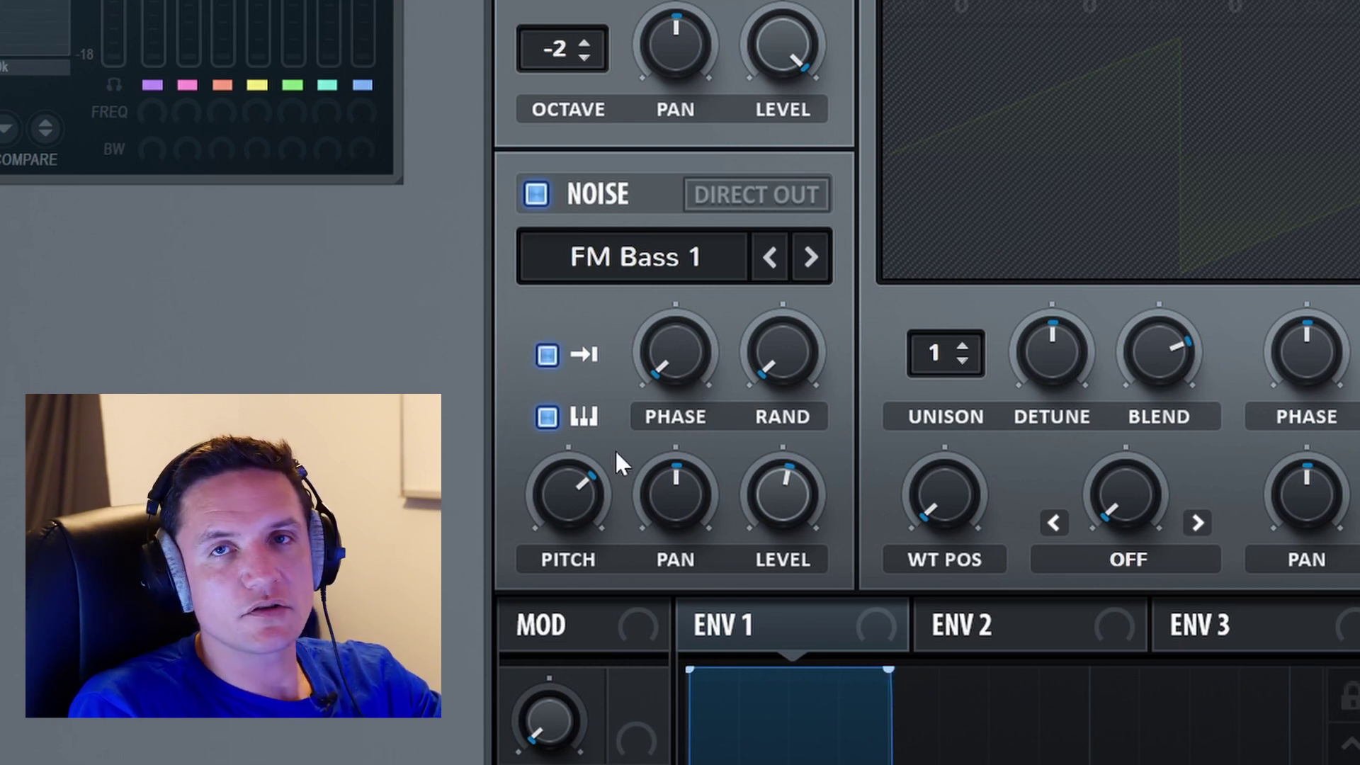
# - Try noise phase values of 39%, 29% and 64%
pyautogui.moveTo(687, 375); pyautogui.dragTo(716, 297)
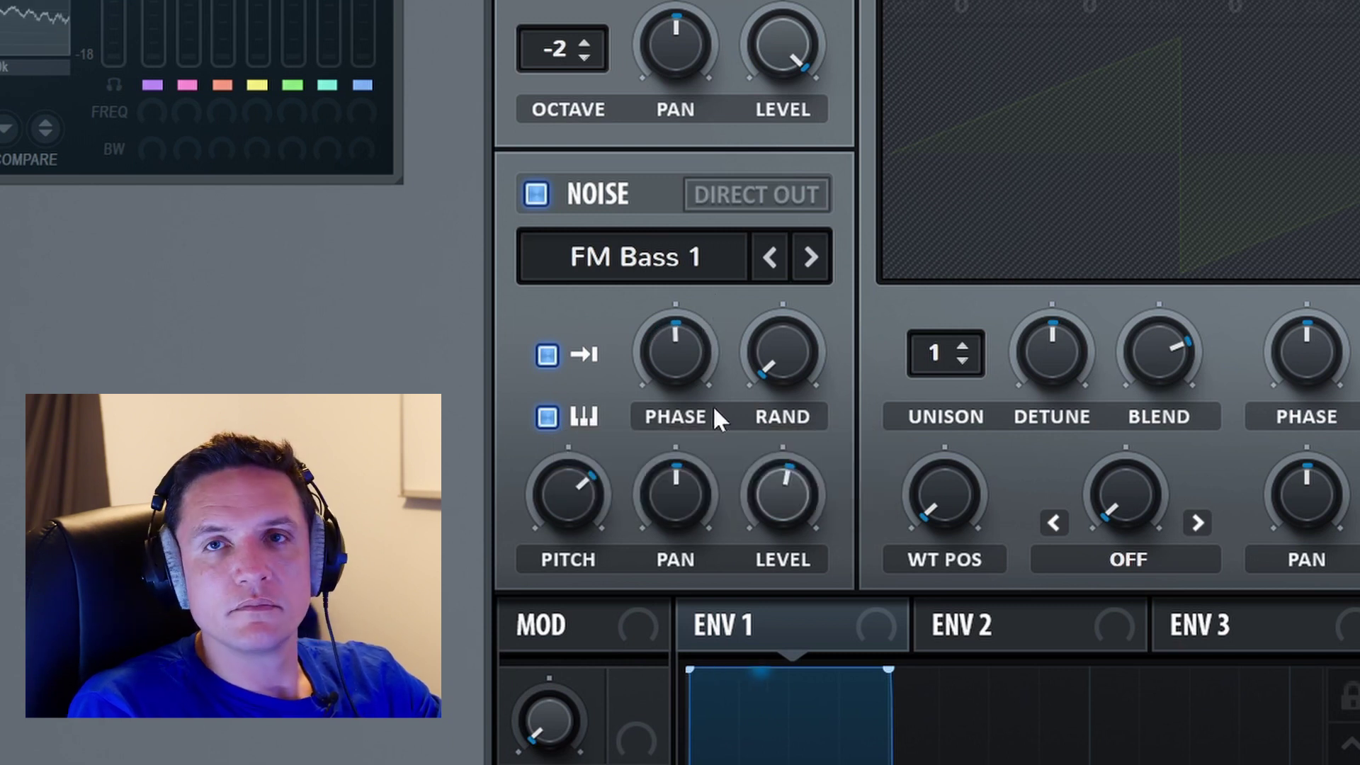
pyautogui.moveTo(684, 354); pyautogui.dragTo(690, 421)
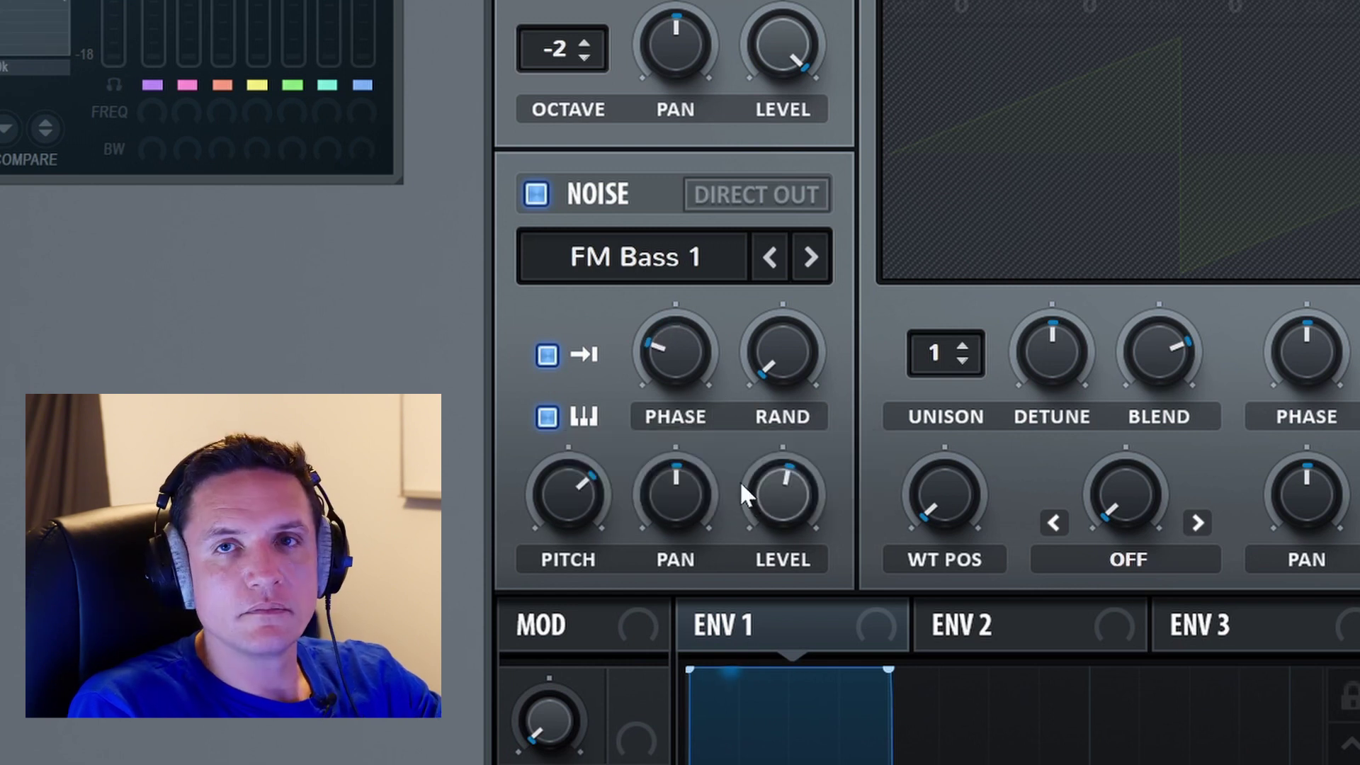
pyautogui.moveTo(694, 370); pyautogui.dragTo(724, 269)
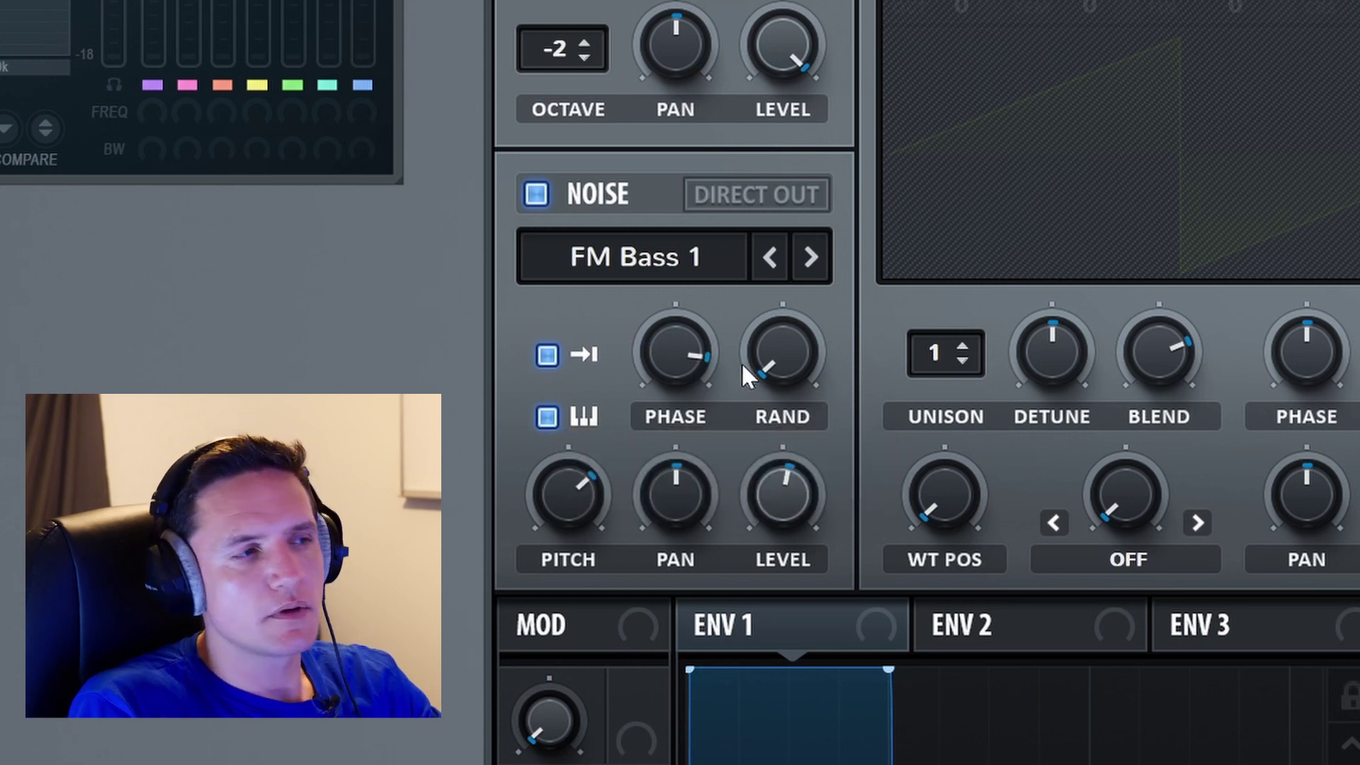
# - Reset noise PHASE to default and raise RAND phase randomness from 34% to 54% to 100%
pyautogui.rightClick(718, 361)
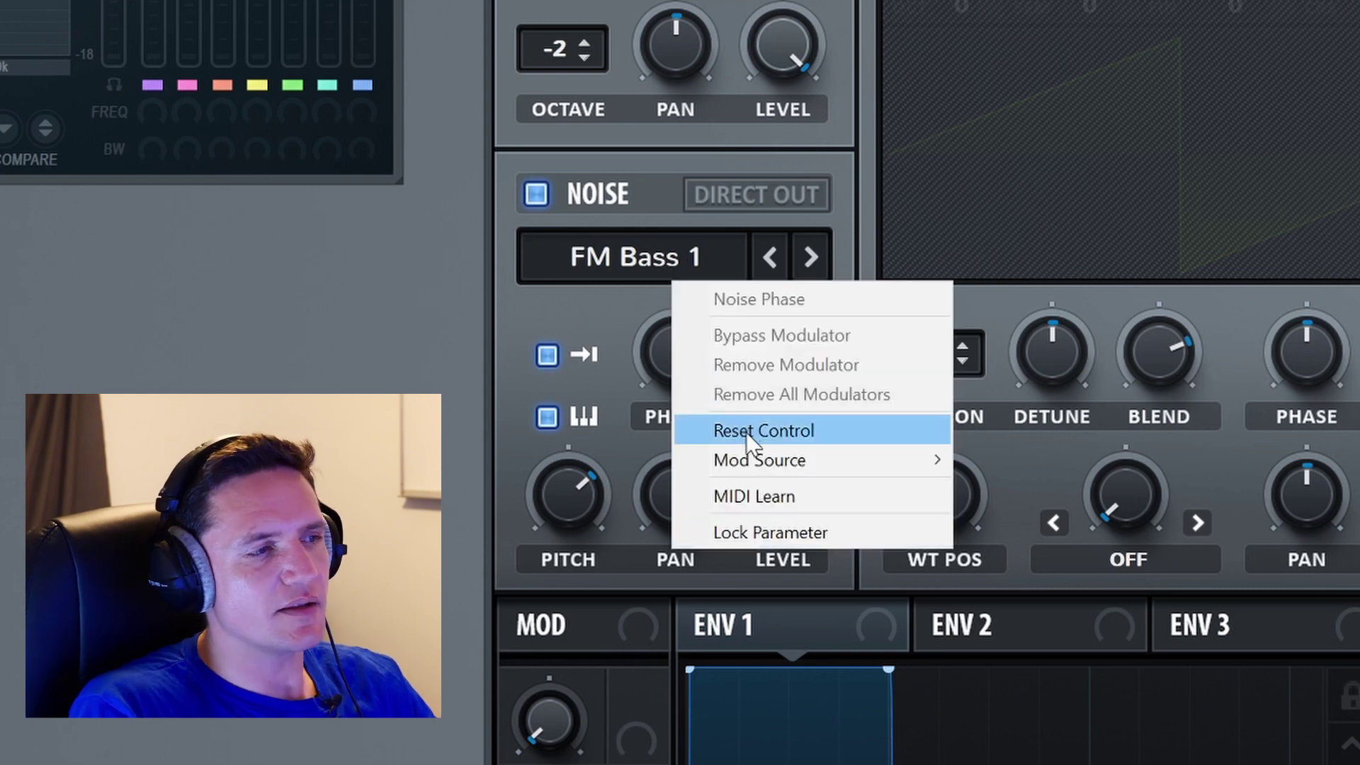
pyautogui.click(745, 434)
pyautogui.moveTo(755, 407); pyautogui.dragTo(789, 290)
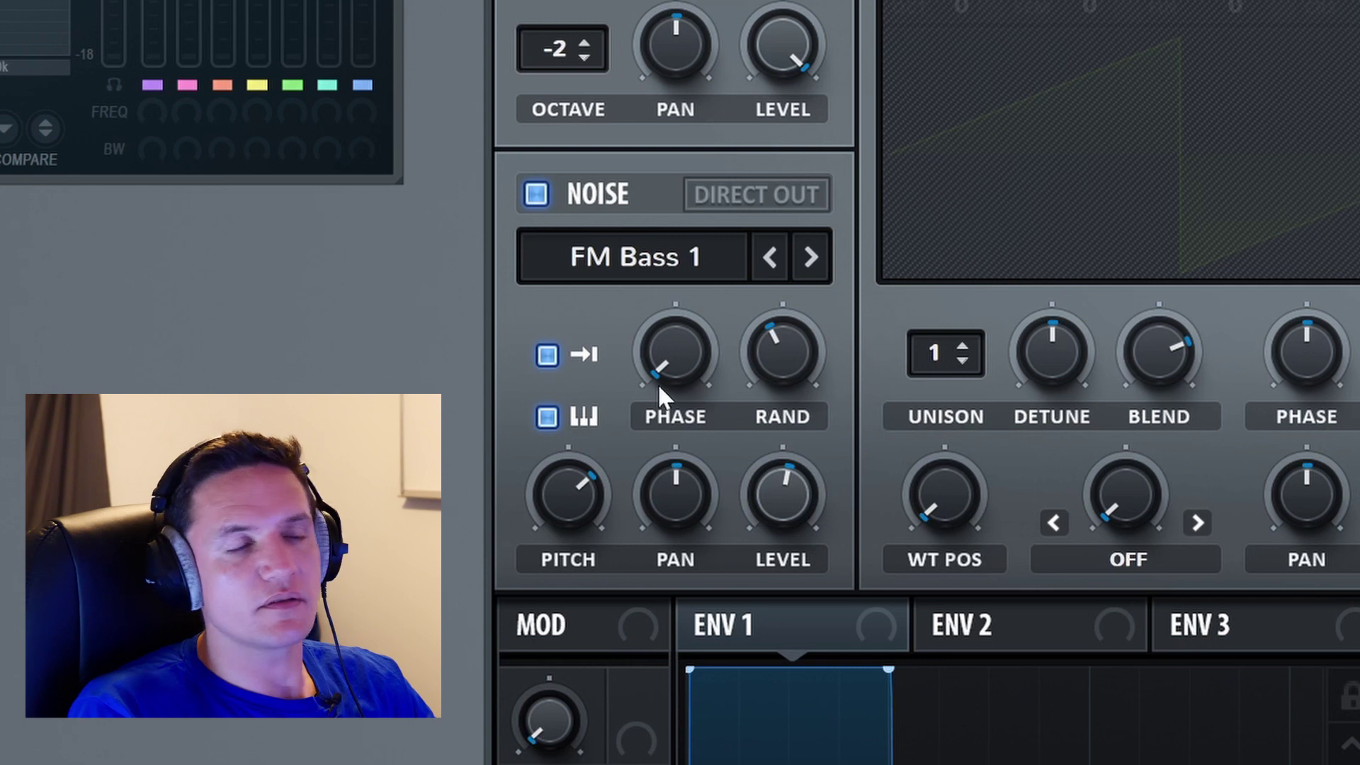
pyautogui.moveTo(772, 365)
pyautogui.mouseDown()
pyautogui.moveTo(776, 349)
pyautogui.moveTo(784, 367)
pyautogui.mouseUp()
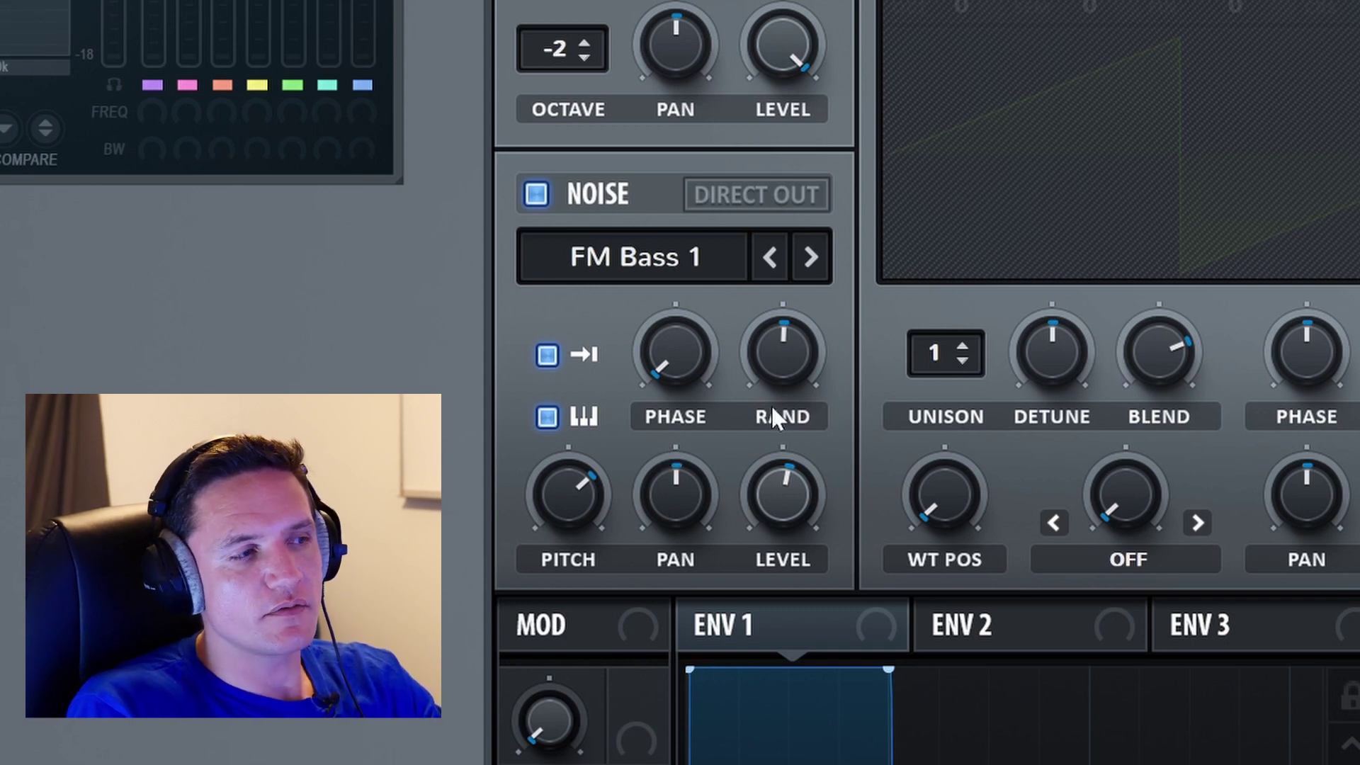
pyautogui.moveTo(784, 372); pyautogui.dragTo(800, 216)
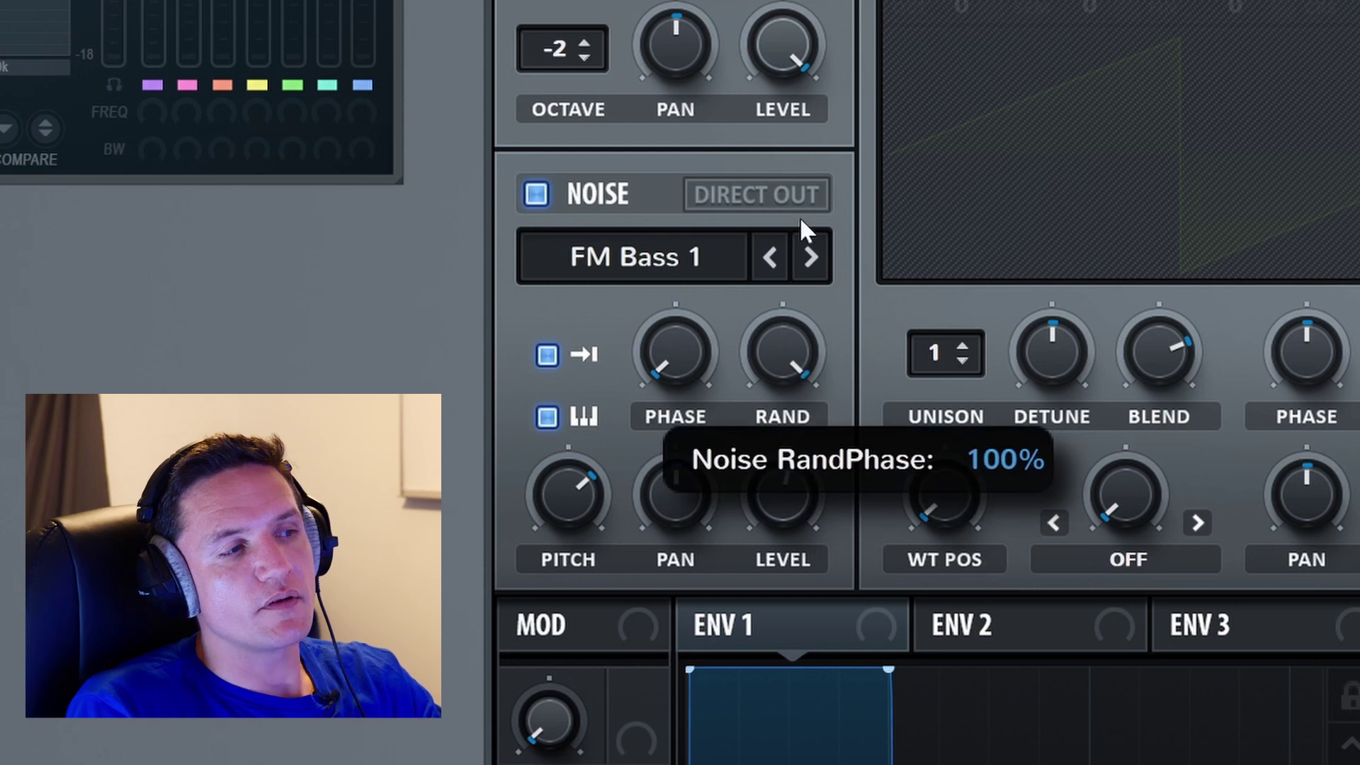
# - Reset noise phase randomness to zero, choose the Steelworks sample, then max out RAND
pyautogui.rightClick(793, 377)
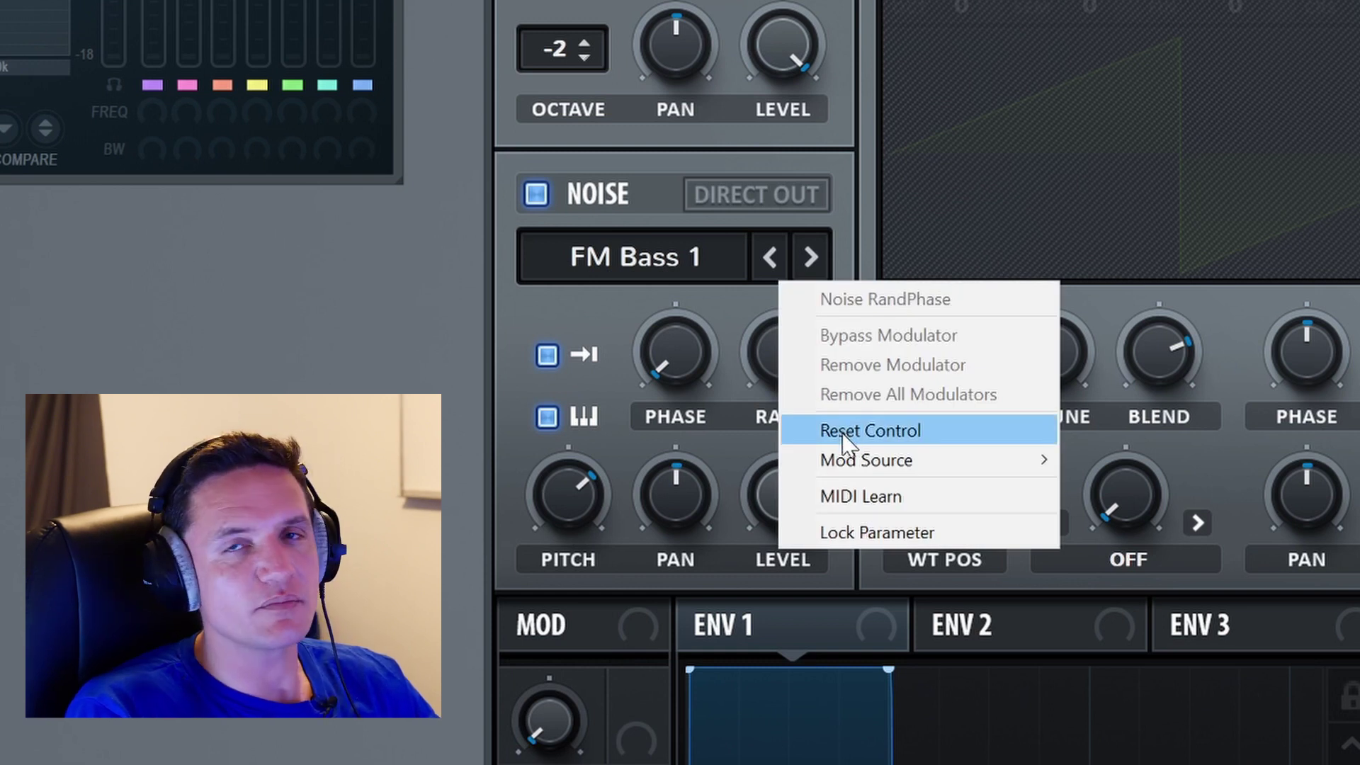
pyautogui.click(843, 434)
pyautogui.click(623, 256)
pyautogui.click(813, 496)
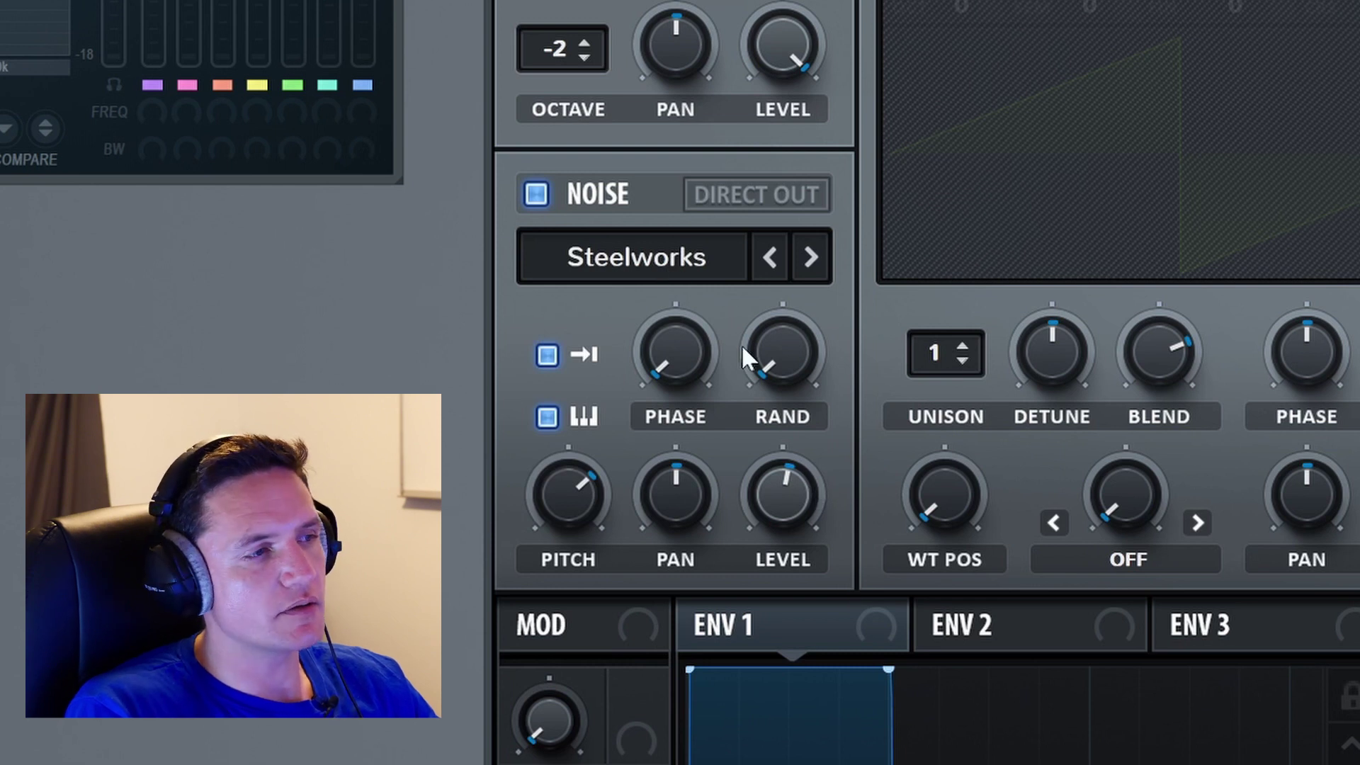
pyautogui.moveTo(780, 334); pyautogui.dragTo(830, 71)
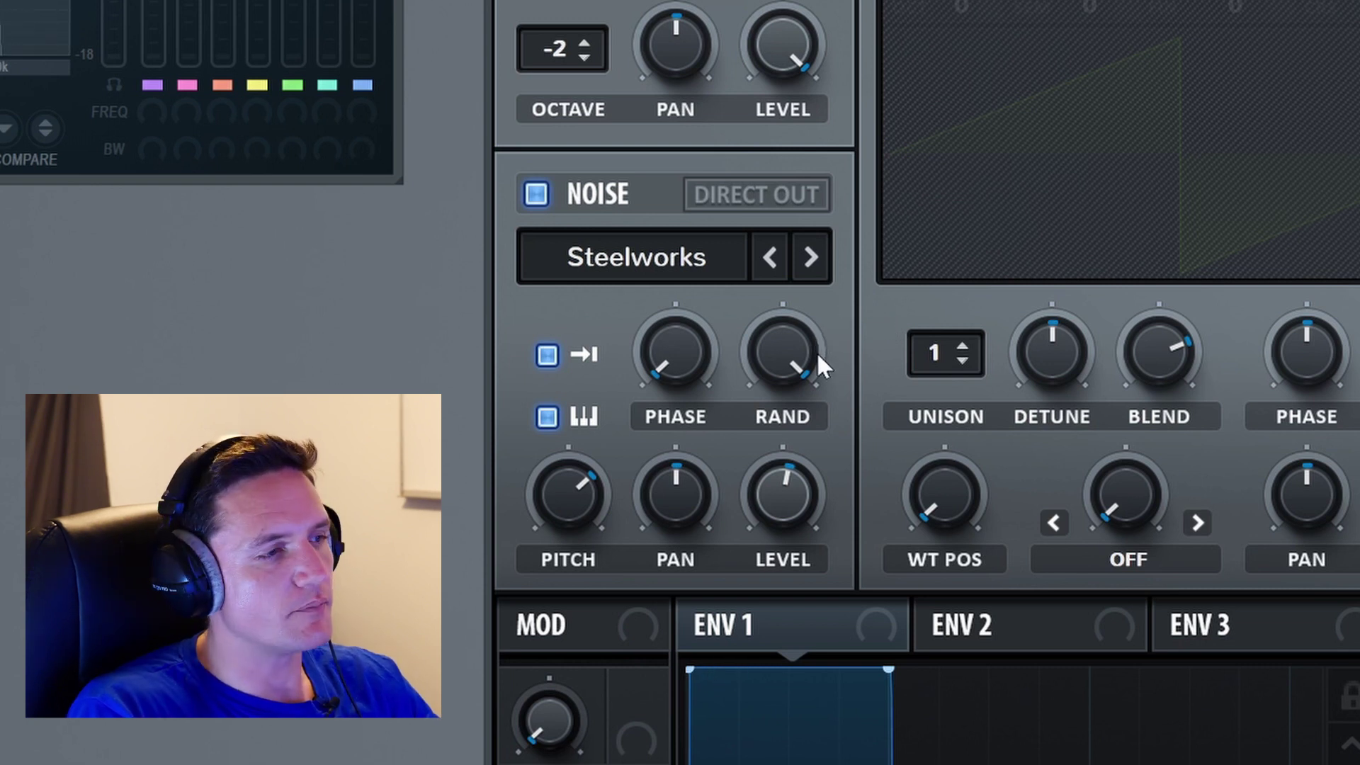
# - Pan the noise left, pitch it to about 19 semitones and drop its level to 21%
pyautogui.moveTo(683, 503); pyautogui.dragTo(716, 393)
pyautogui.moveTo(683, 496); pyautogui.dragTo(751, 624)
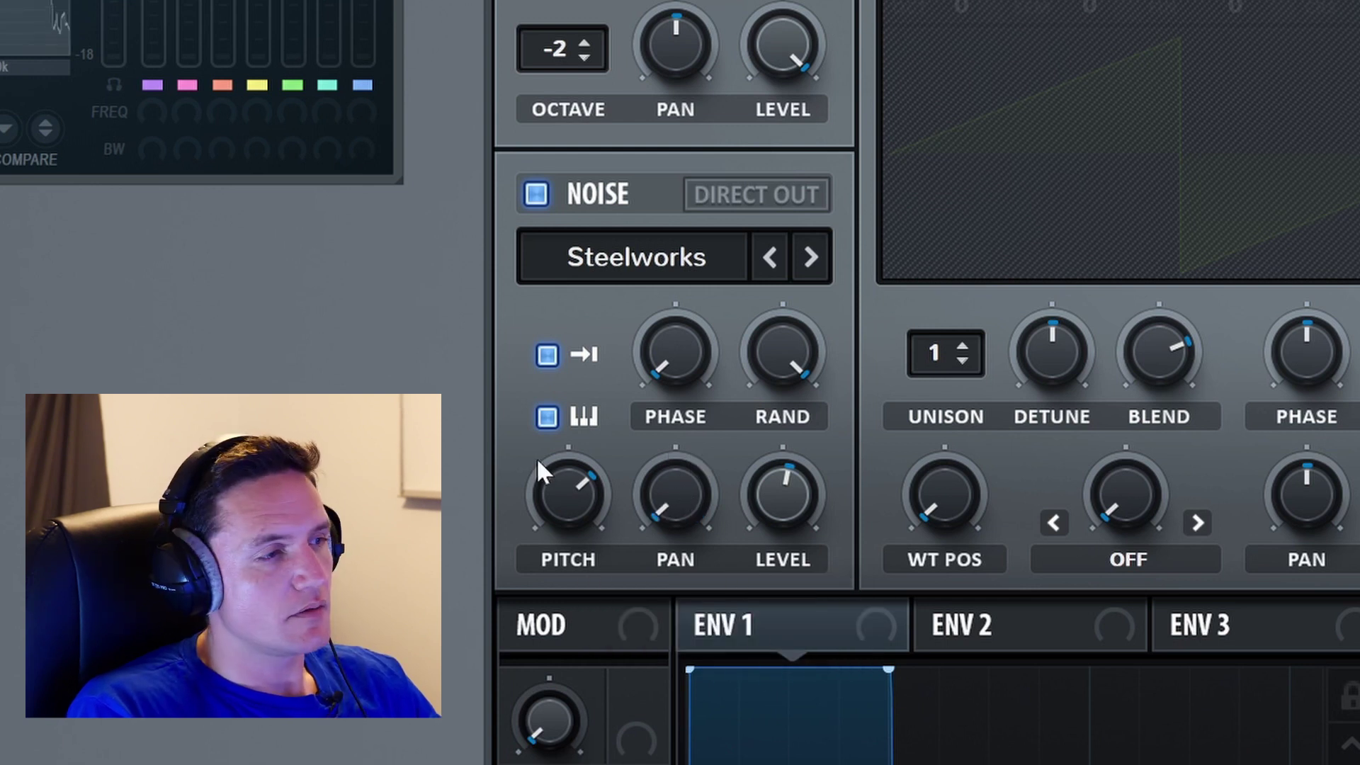
pyautogui.moveTo(567, 500)
pyautogui.moveTo(567, 499)
pyautogui.mouseDown()
pyautogui.moveTo(567, 466)
pyautogui.moveTo(567, 525)
pyautogui.mouseUp()
pyautogui.moveTo(789, 495); pyautogui.dragTo(785, 592)
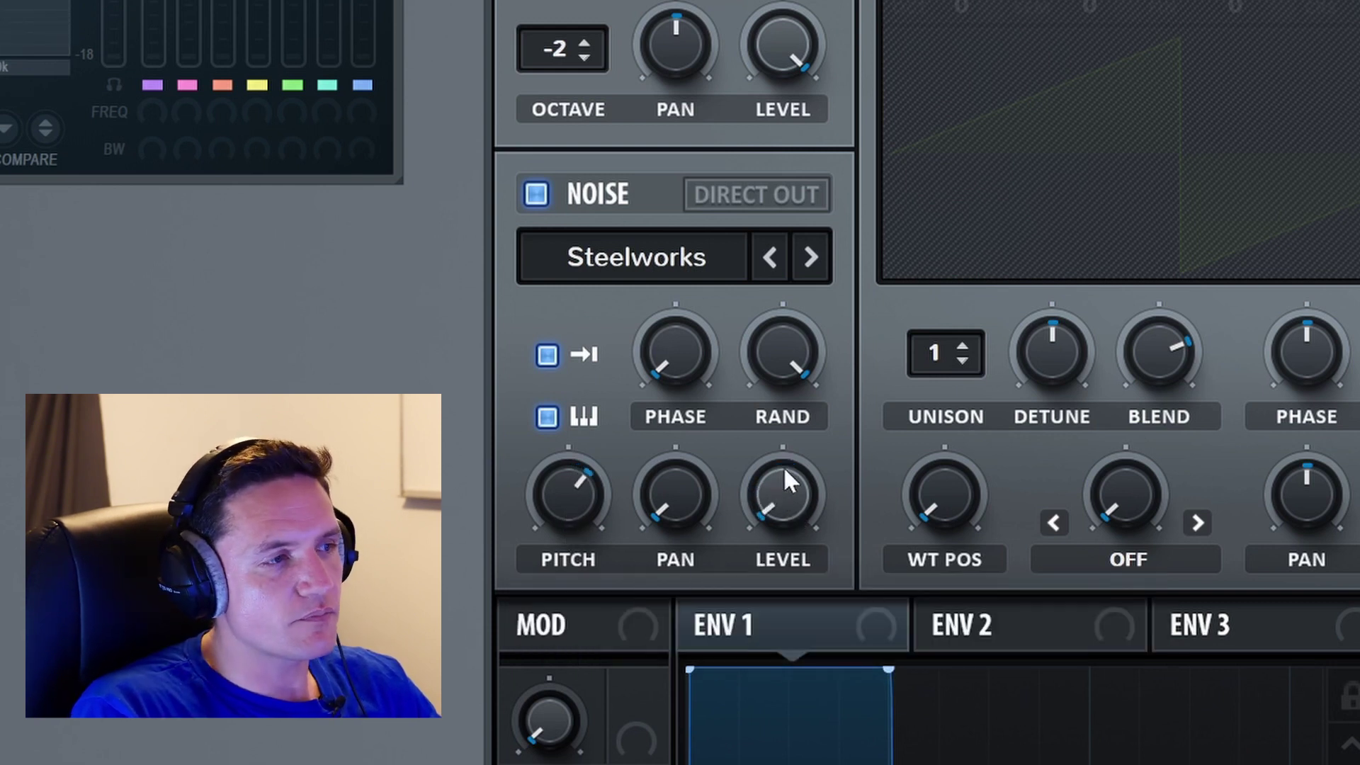
# - Switch the noise to Timbale at about 74% level, retrigger off, pitch 35 semitones
pyautogui.click(813, 262)
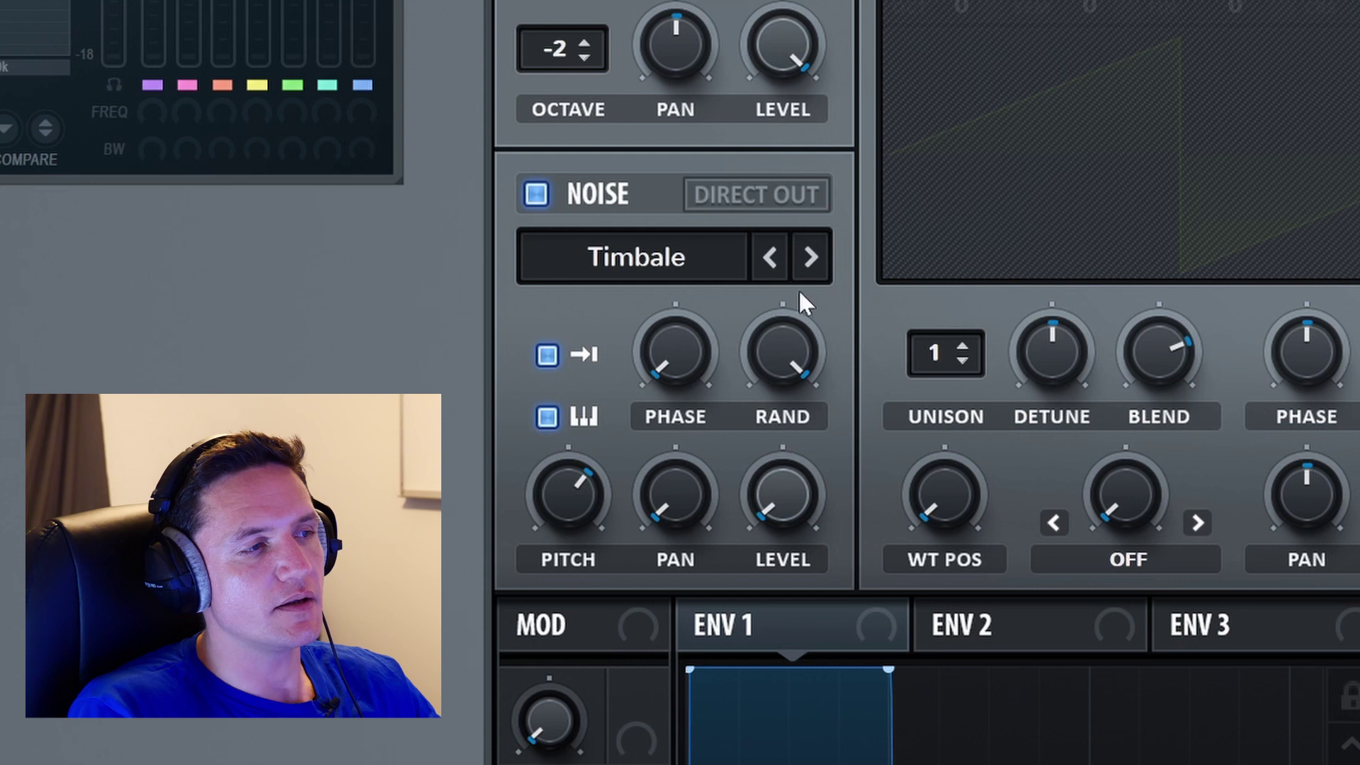
pyautogui.moveTo(783, 495); pyautogui.dragTo(814, 384)
pyautogui.click(547, 354)
pyautogui.moveTo(584, 496); pyautogui.dragTo(594, 513)
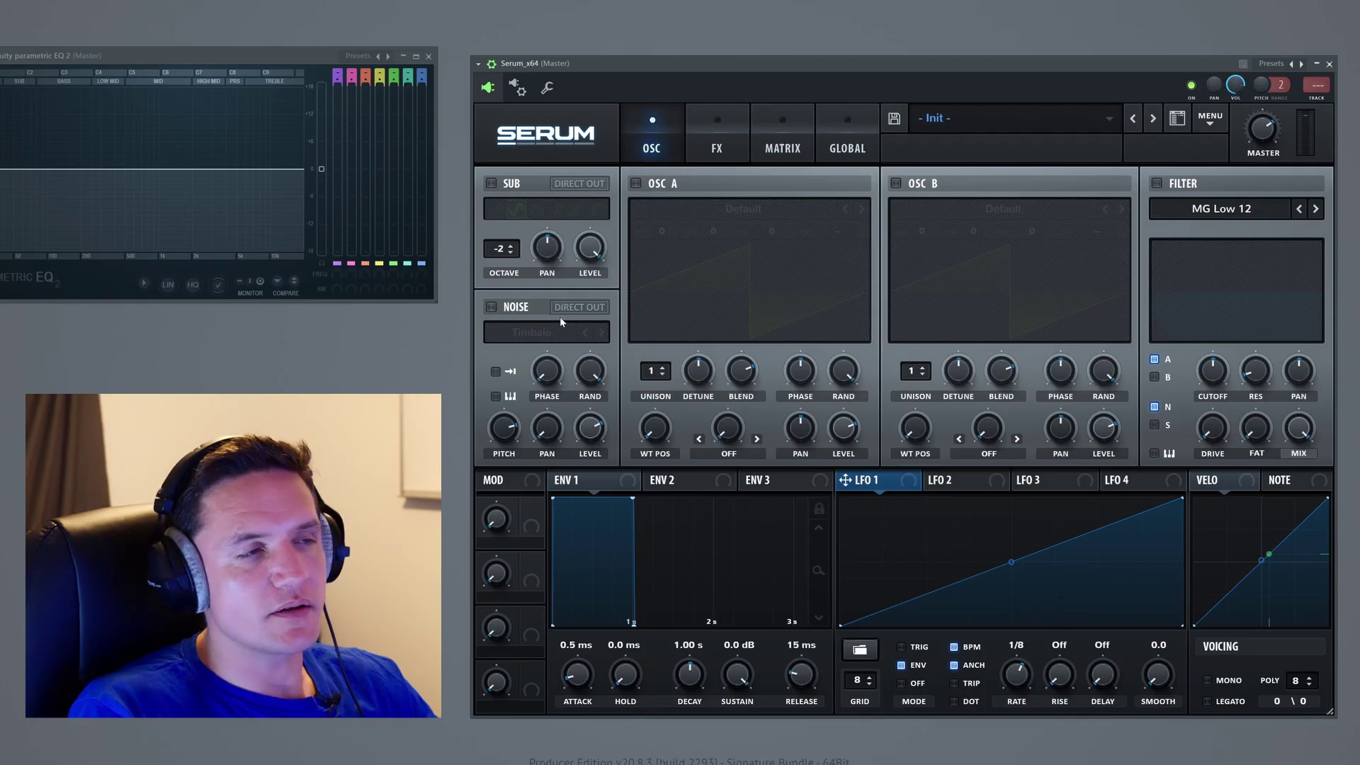
# - Switch on oscillators A and B and load the PWM DS wavetable into Osc A
pyautogui.click(636, 183)
pyautogui.click(896, 184)
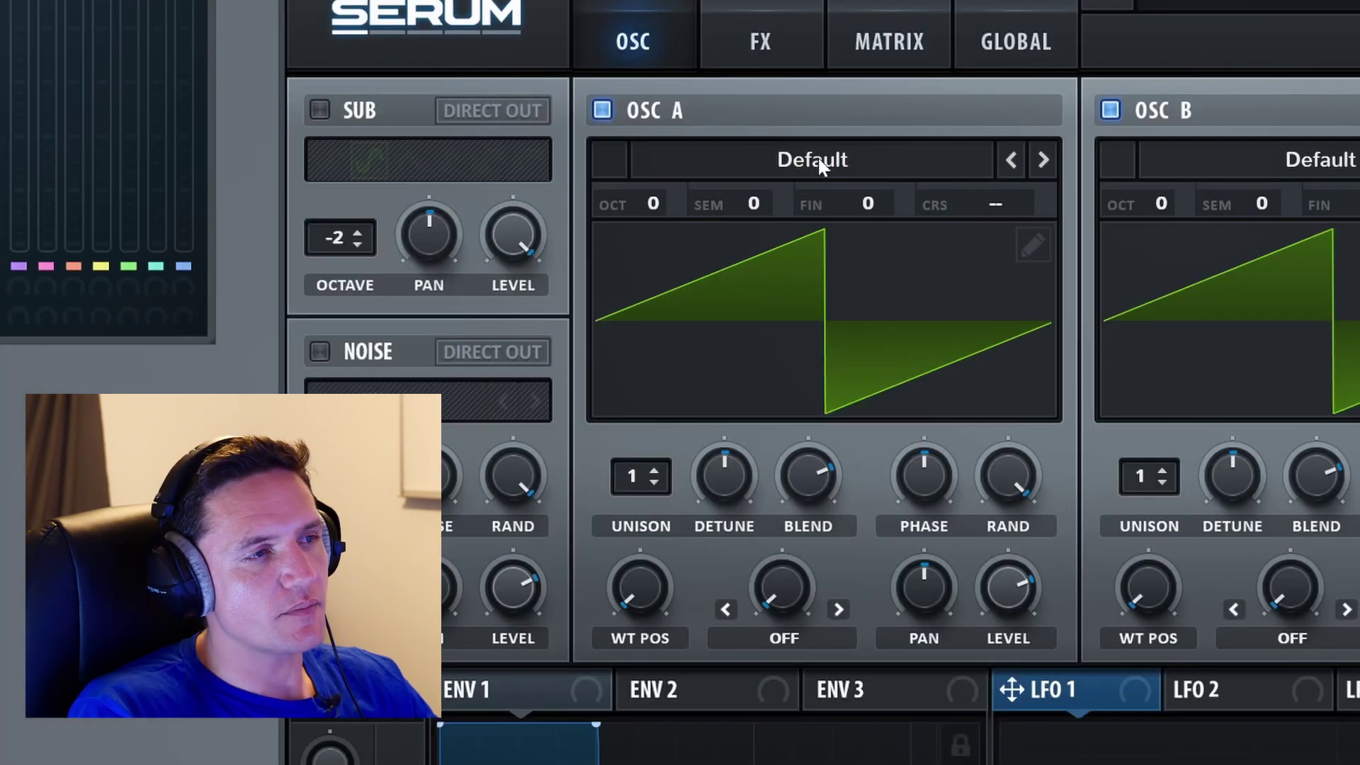
pyautogui.click(821, 167)
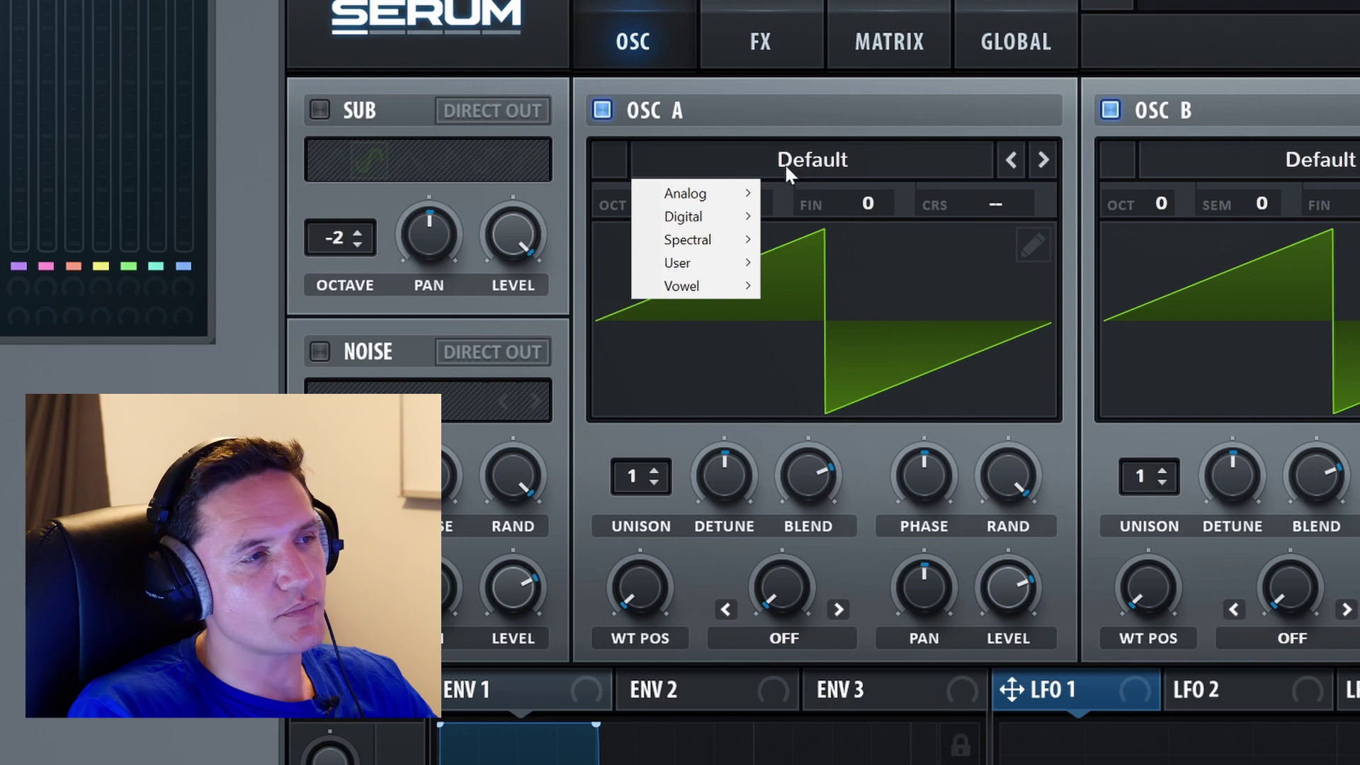
pyautogui.moveTo(744, 197)
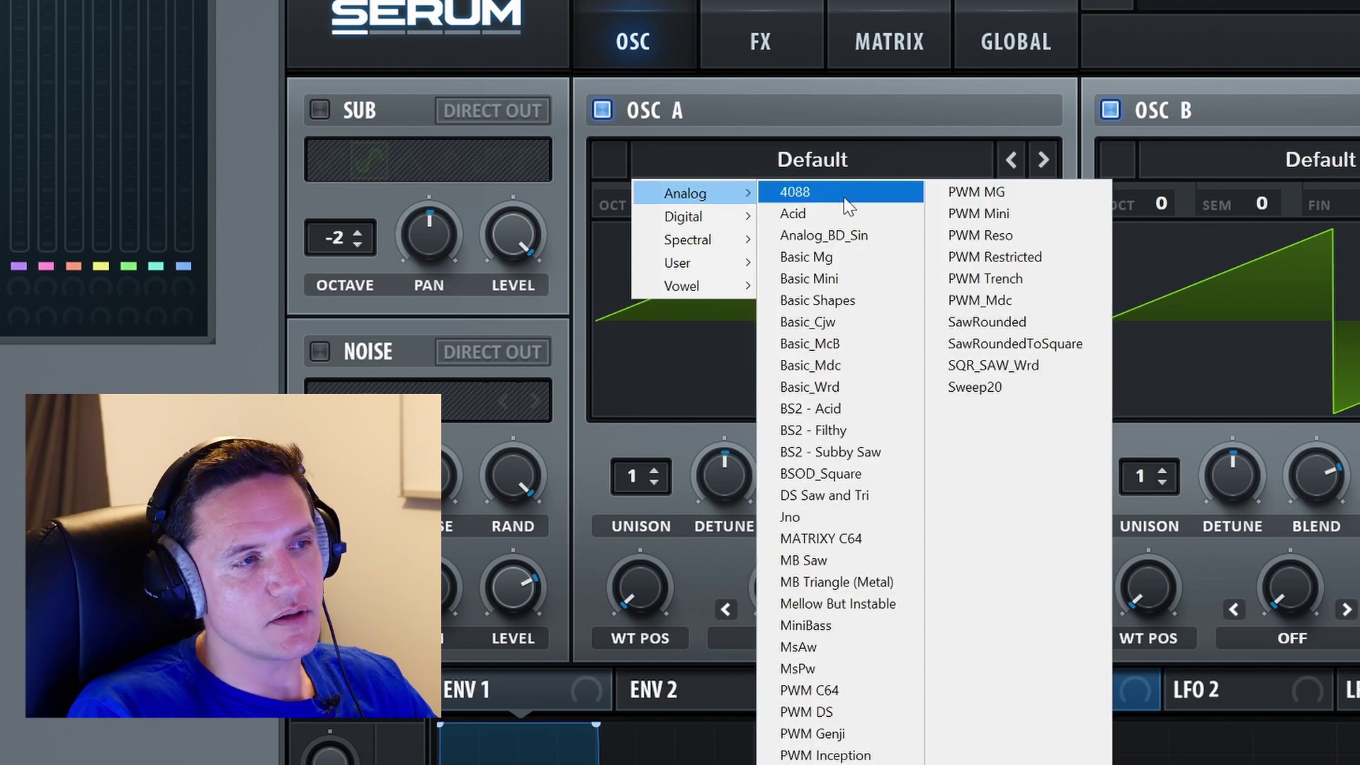
pyautogui.click(806, 712)
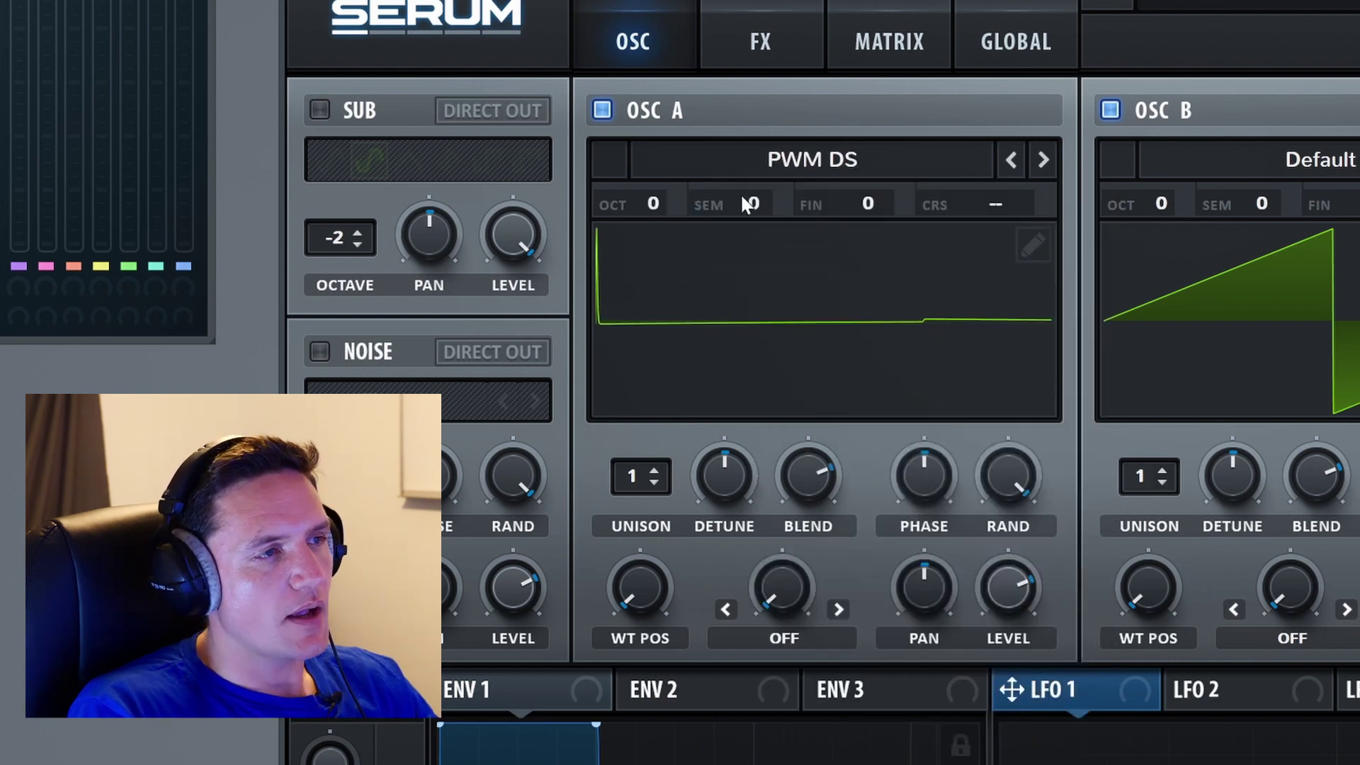
# - Browse Osc A's wavetable categories again toward the User tables
pyautogui.click(795, 167)
pyautogui.moveTo(725, 275)
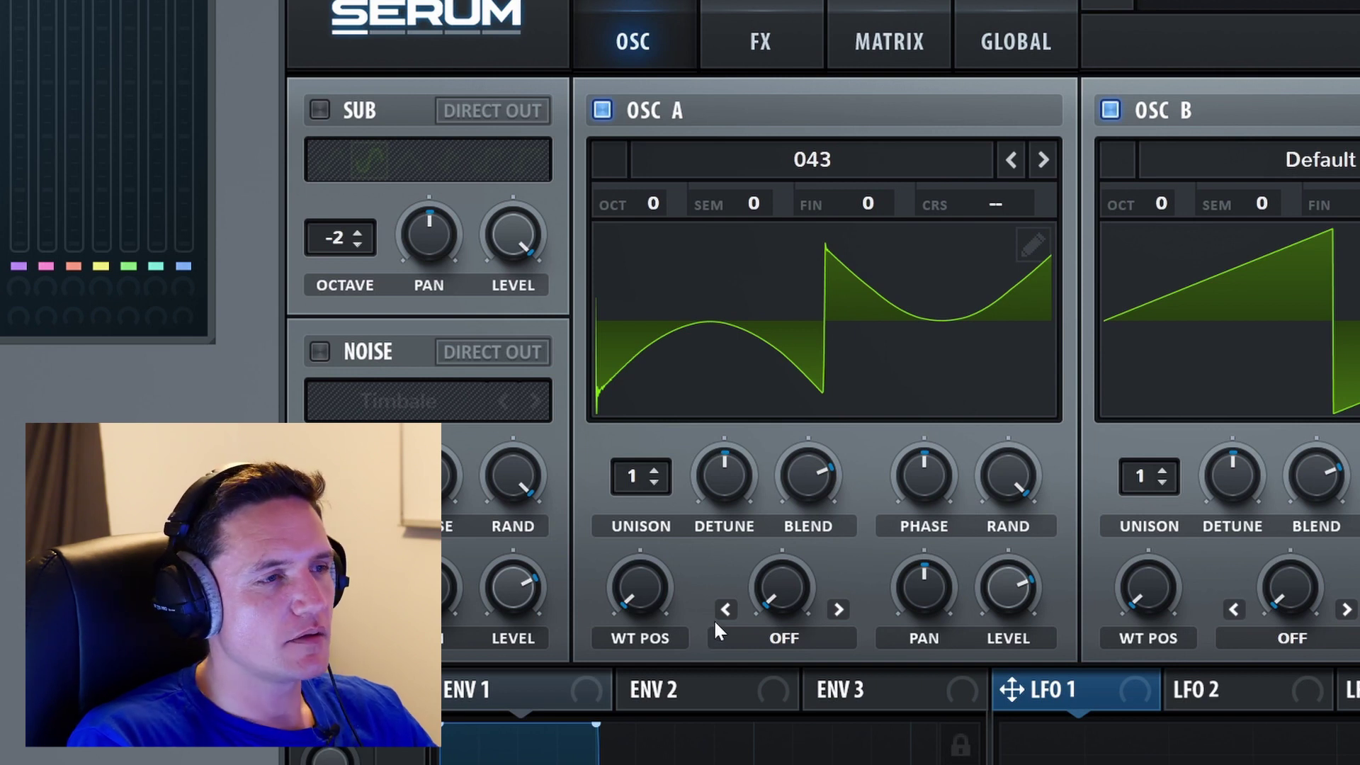
pyautogui.click(822, 160)
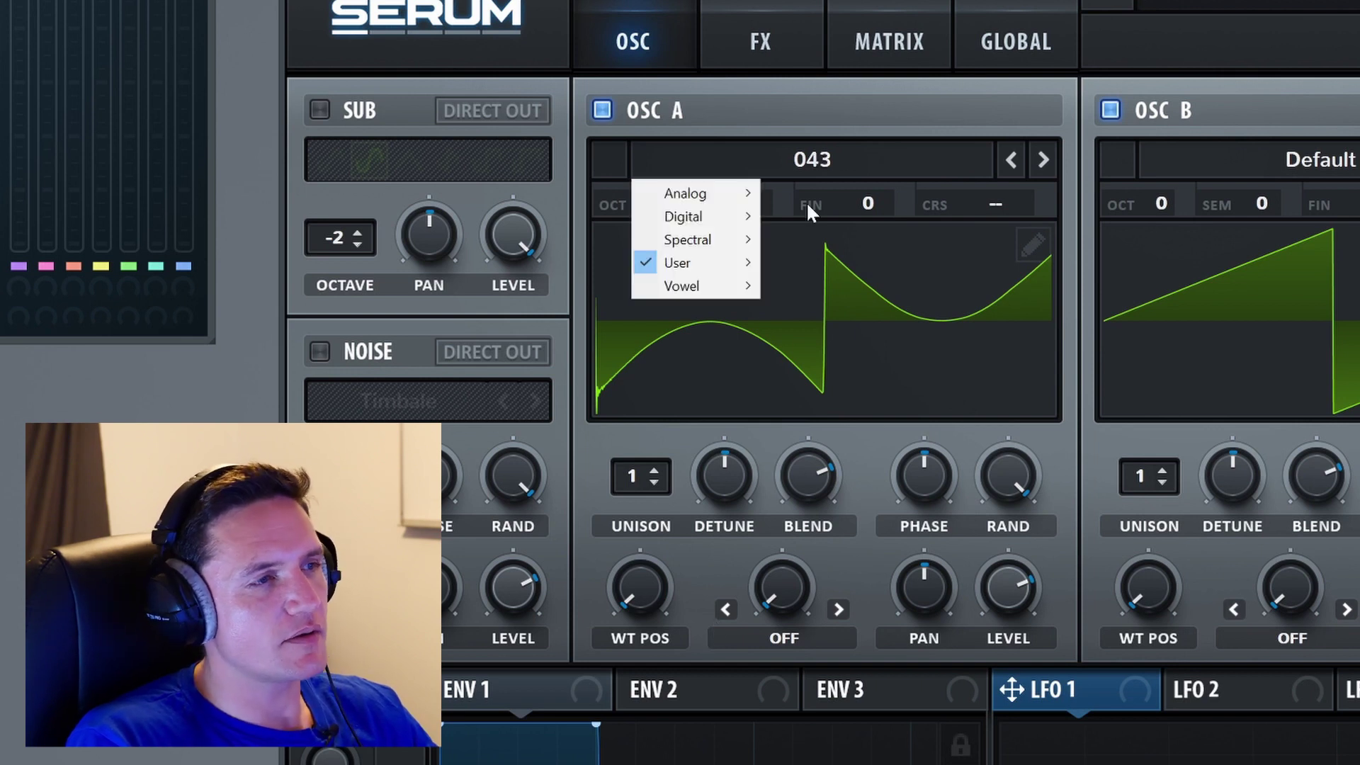
# - Redraw Osc A's waveform into a stepped shape in the wavetable editor
pyautogui.moveTo(726, 274)
pyautogui.click(1015, 113)
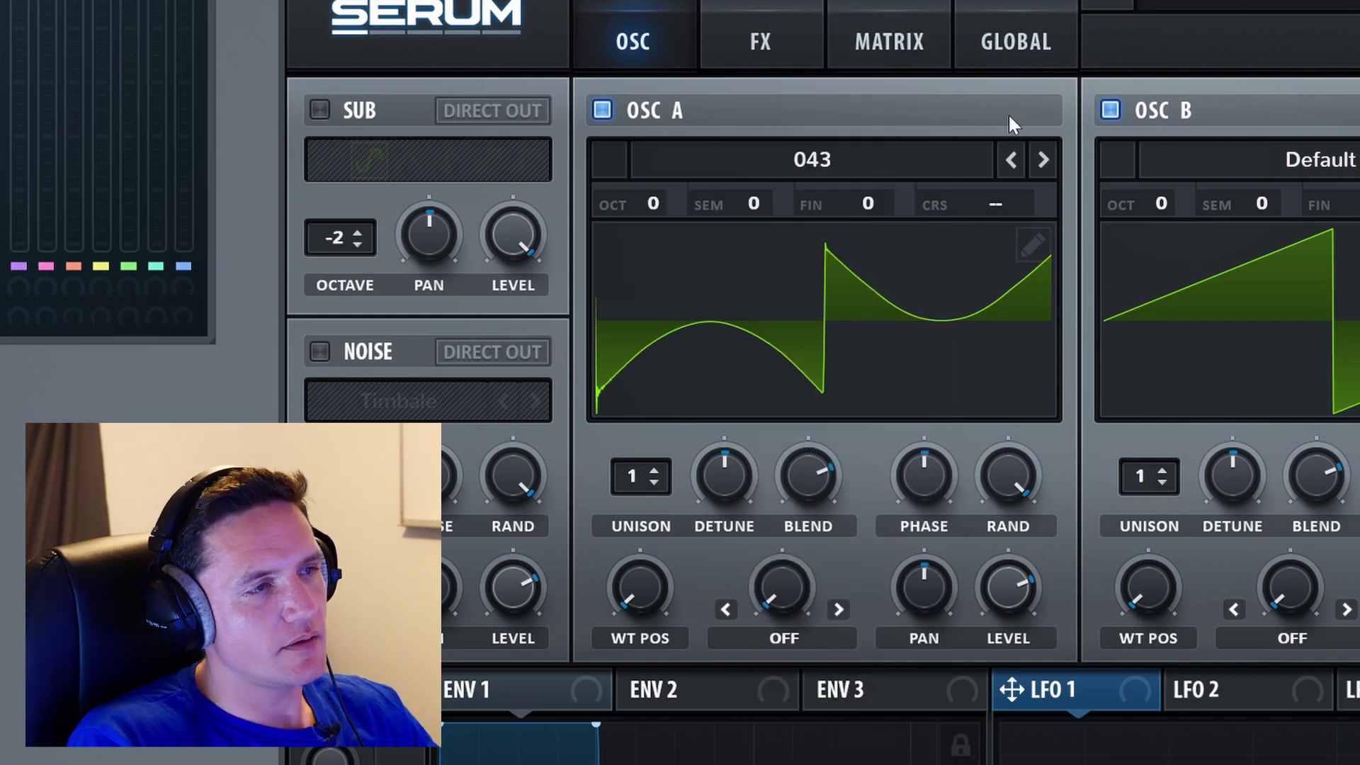
pyautogui.click(1033, 248)
pyautogui.moveTo(496, 638)
pyautogui.mouseDown()
pyautogui.moveTo(1269, 598)
pyautogui.moveTo(1311, 631)
pyautogui.mouseUp()
pyautogui.click(752, 151)
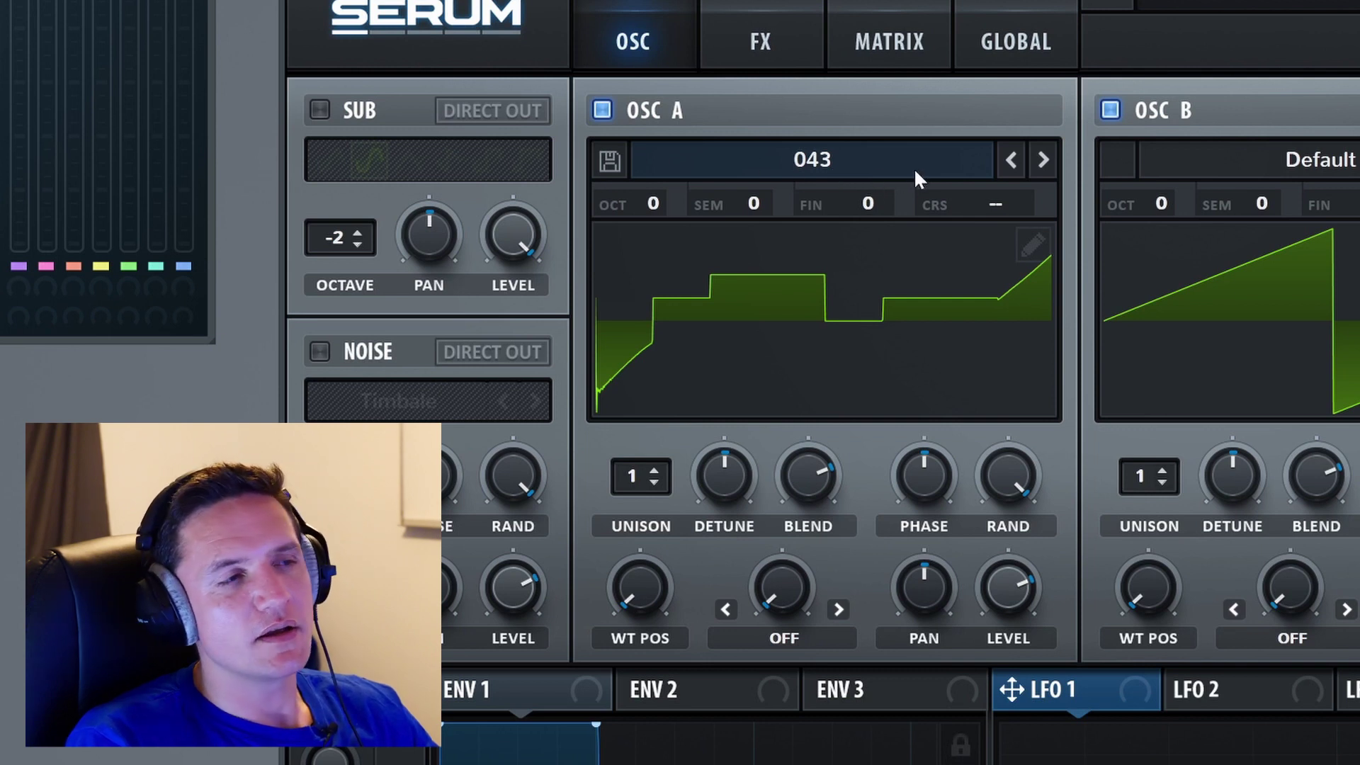
# - Save the edited wavetable as a new file named 0986
pyautogui.click(611, 161)
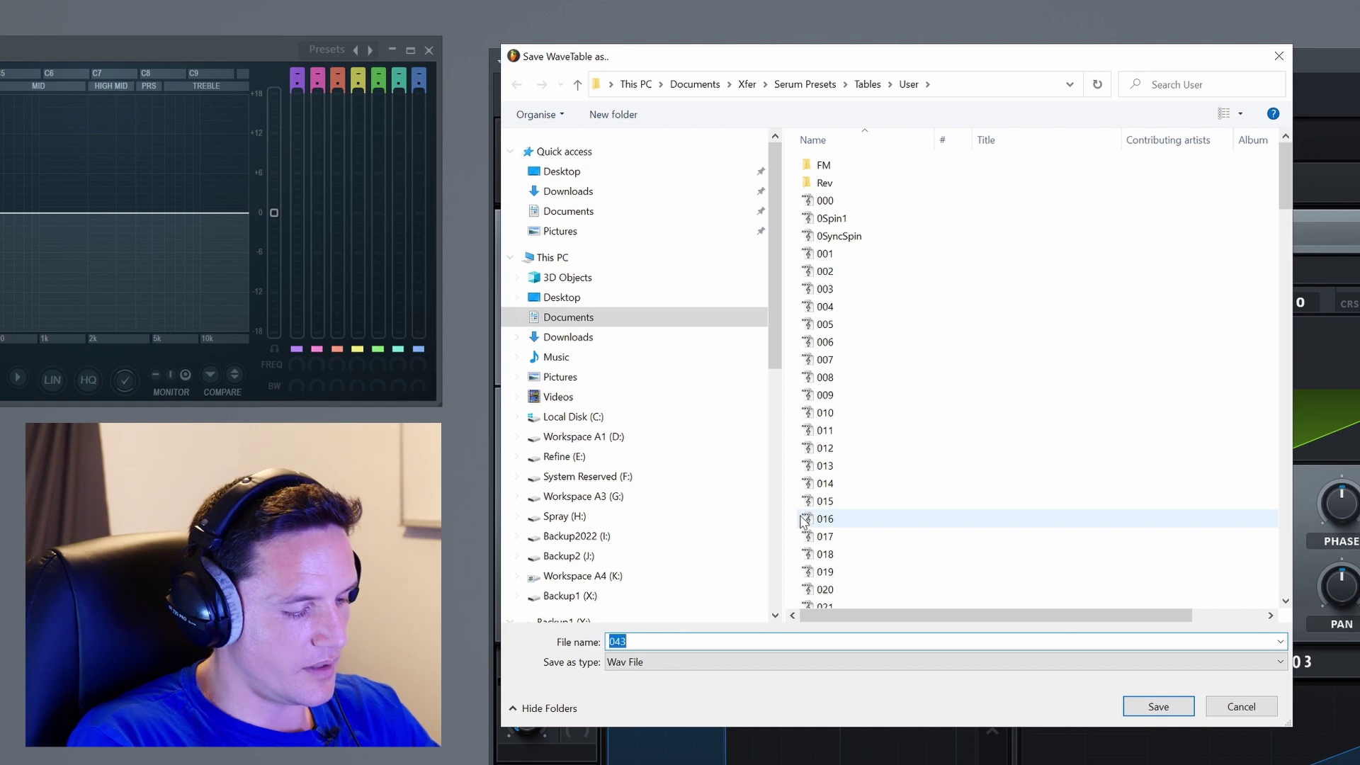
pyautogui.write('0986')
pyautogui.click(1160, 706)
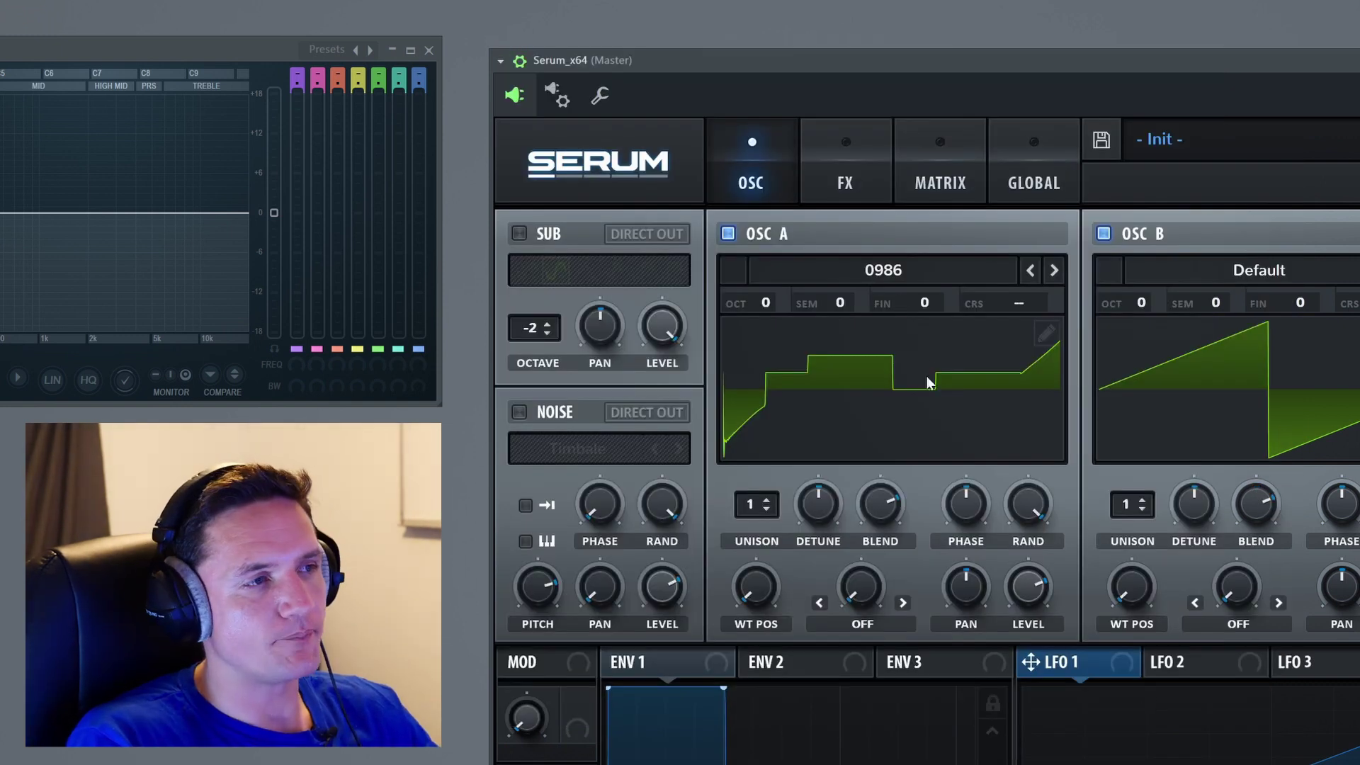
# - Load wavetable 040 into Osc A and sweep its wavetable position
pyautogui.click(905, 269)
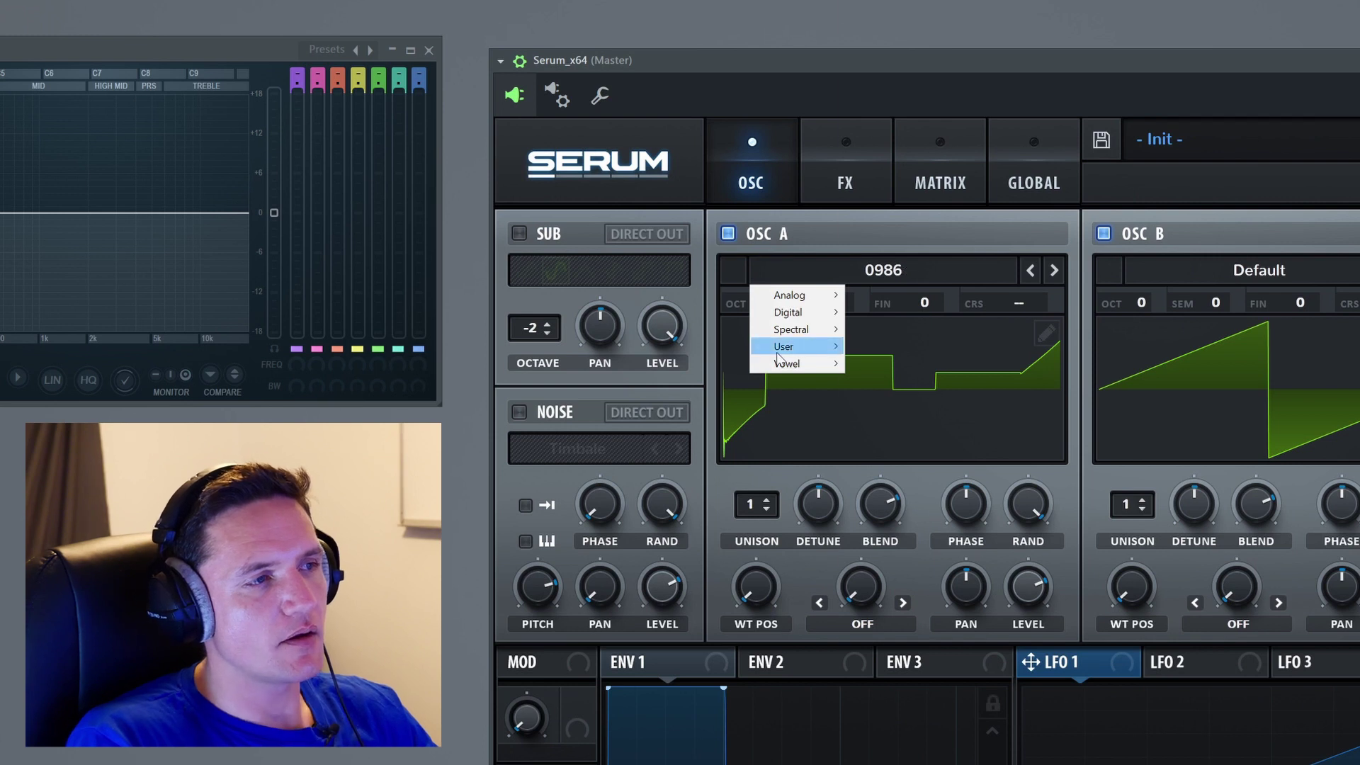
pyautogui.click(972, 263)
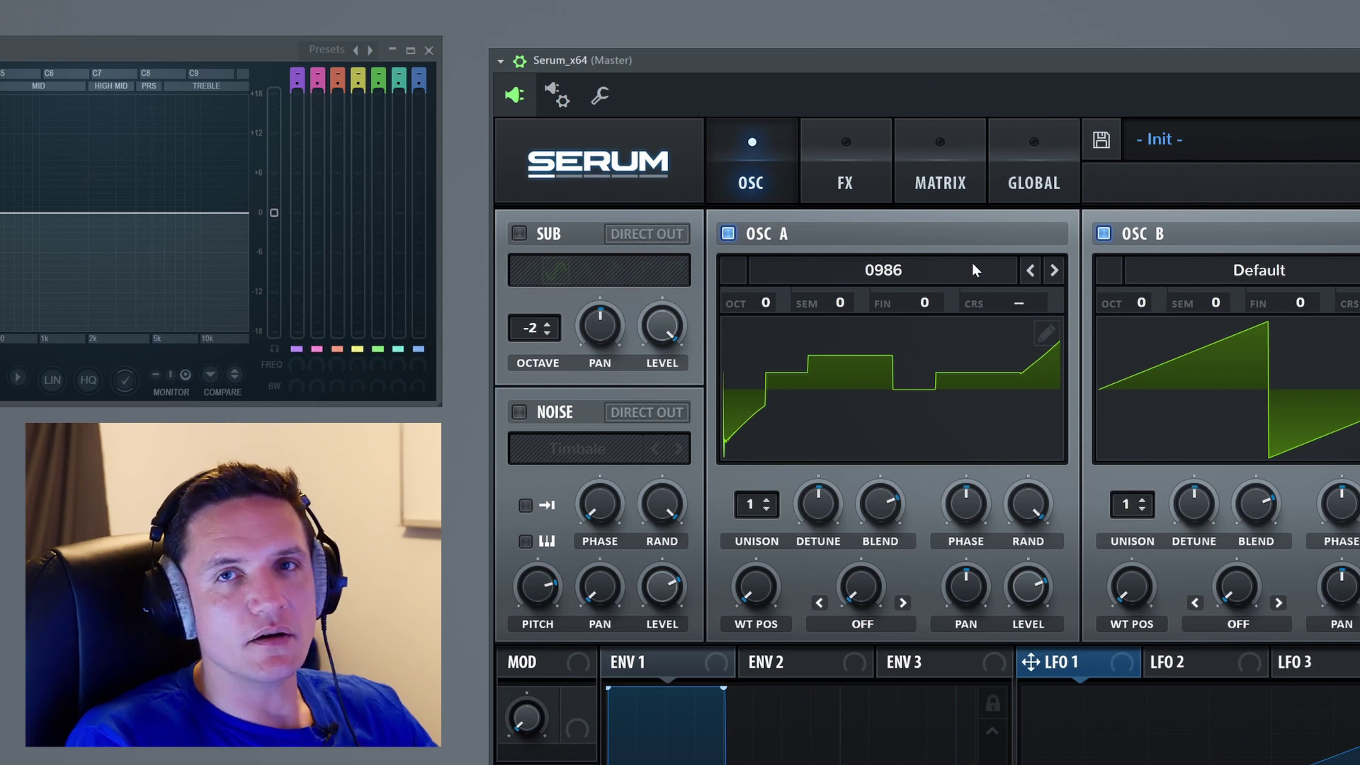
pyautogui.click(897, 272)
pyautogui.moveTo(821, 346)
pyautogui.click(886, 678)
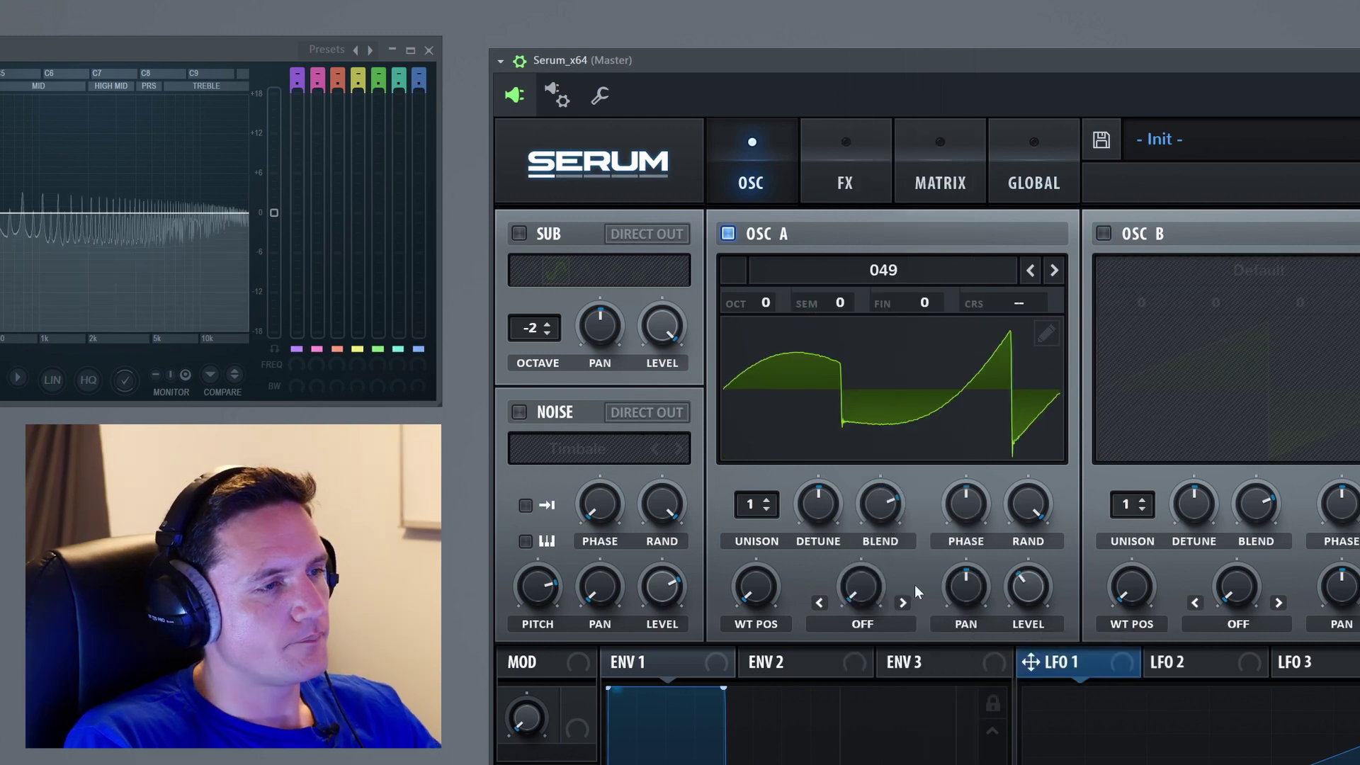
pyautogui.moveTo(756, 588); pyautogui.dragTo(765, 635)
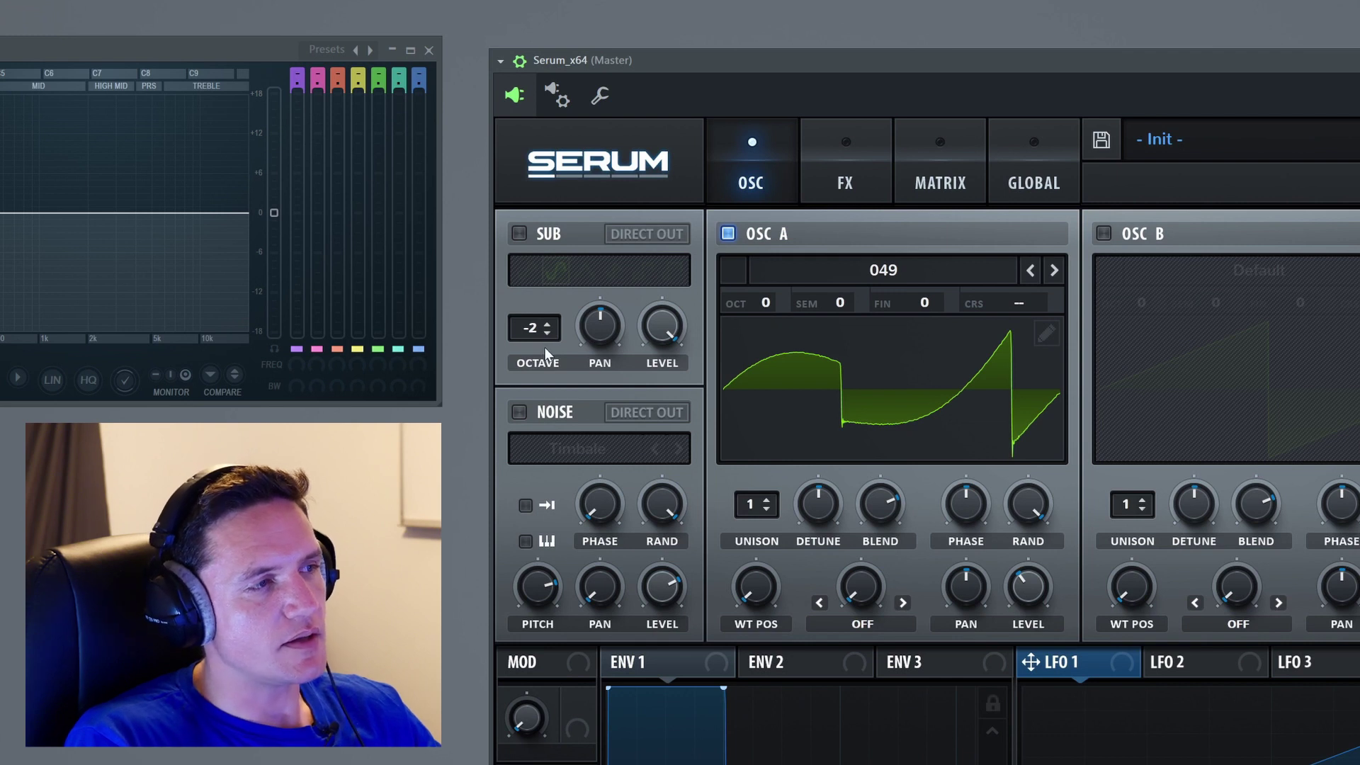
# - Try Osc A's octave at +4, -1 and -2, then return its semitone tuning to 0
pyautogui.moveTo(762, 308); pyautogui.dragTo(835, 184)
pyautogui.moveTo(769, 301); pyautogui.dragTo(740, 479)
pyautogui.moveTo(766, 305); pyautogui.dragTo(814, 228)
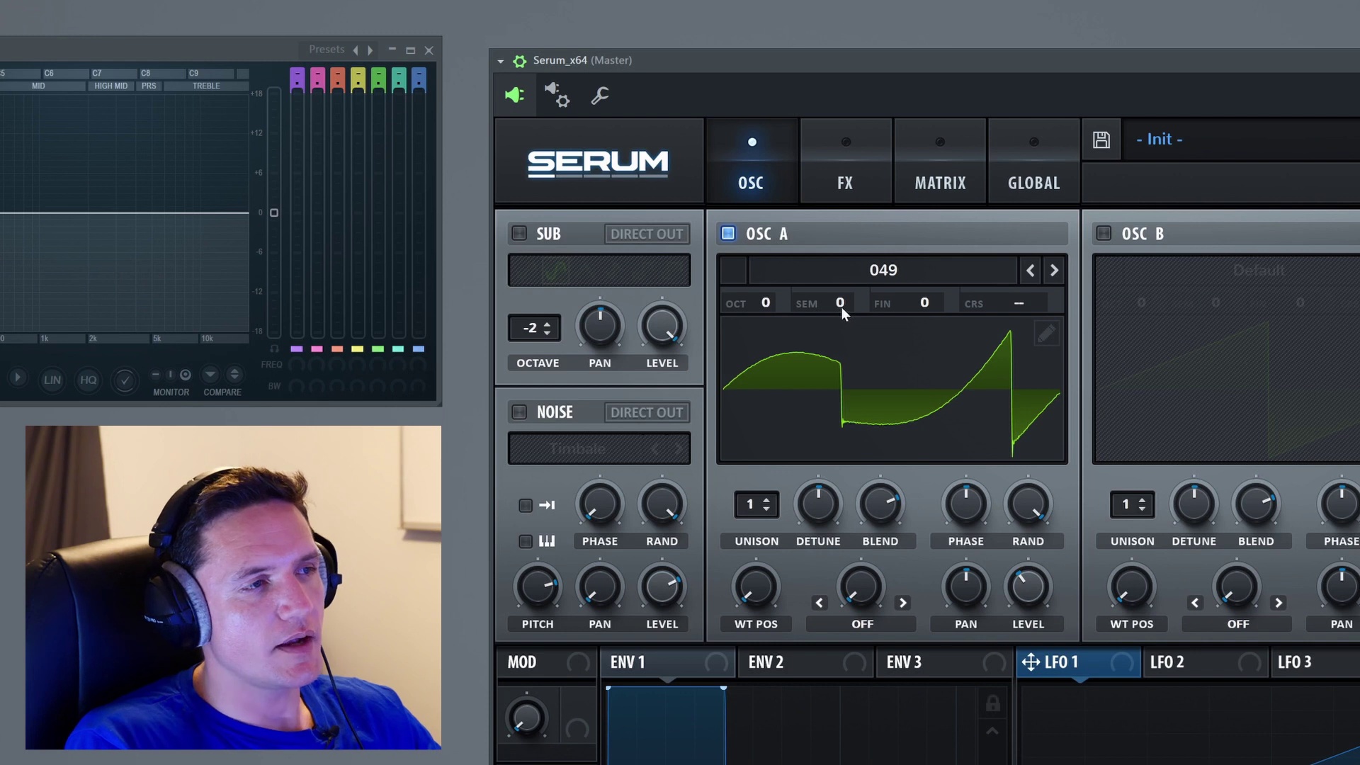
pyautogui.scroll(12, 842, 305)
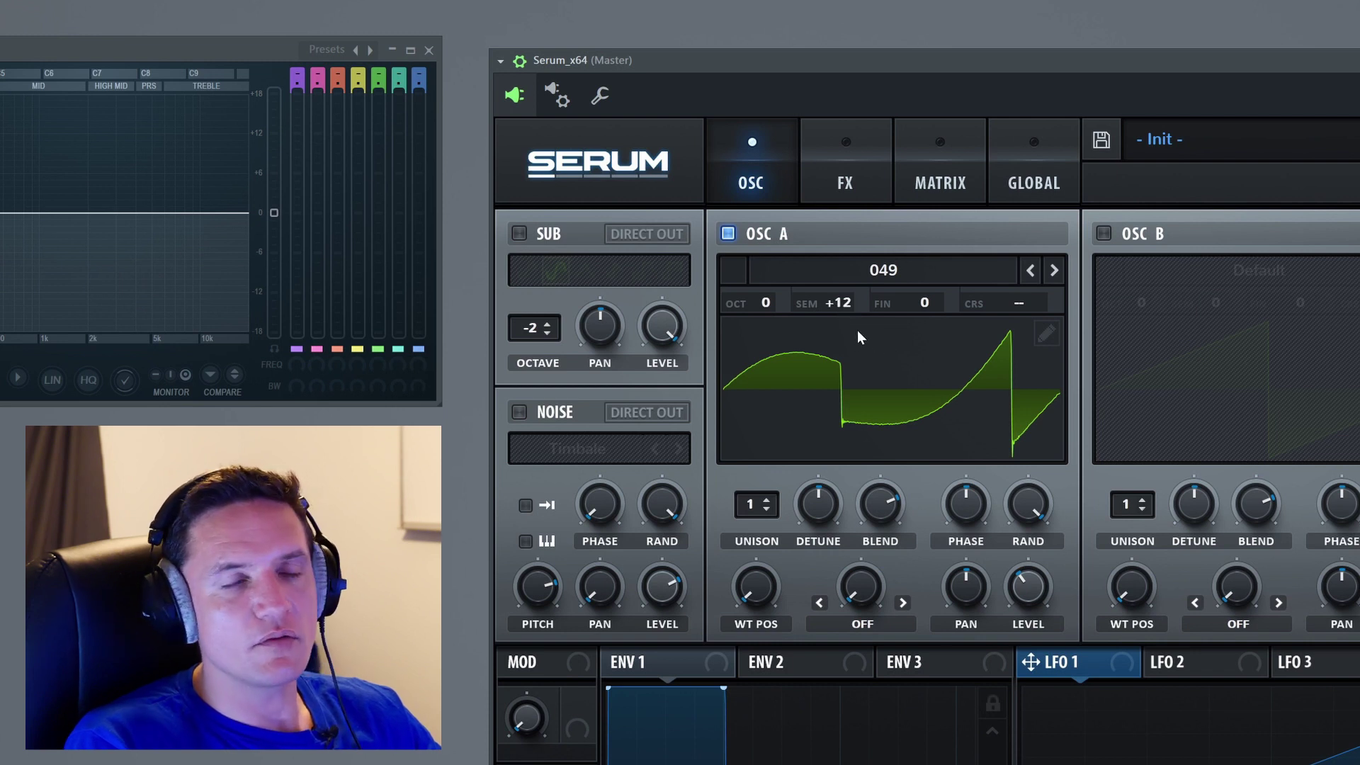
pyautogui.scroll(-20, 844, 306)
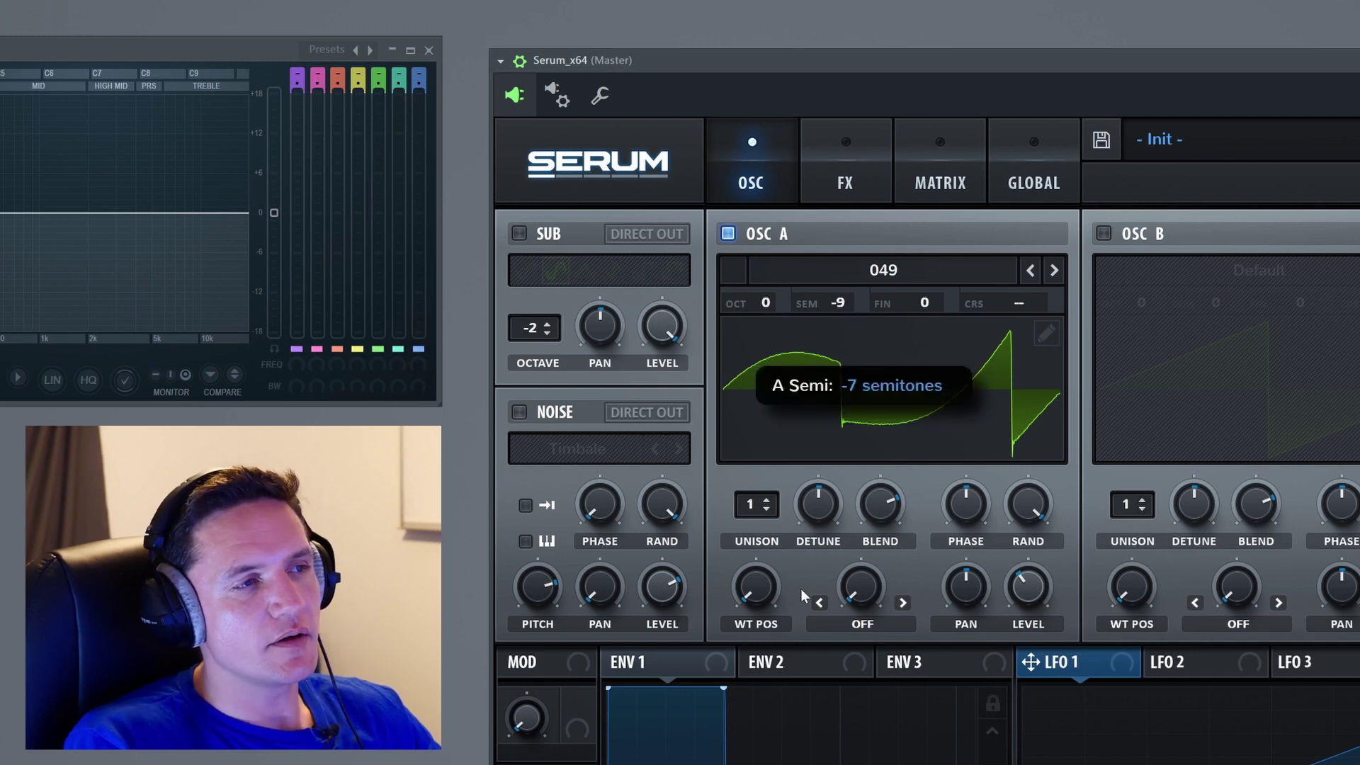
pyautogui.moveTo(839, 309); pyautogui.dragTo(873, 153)
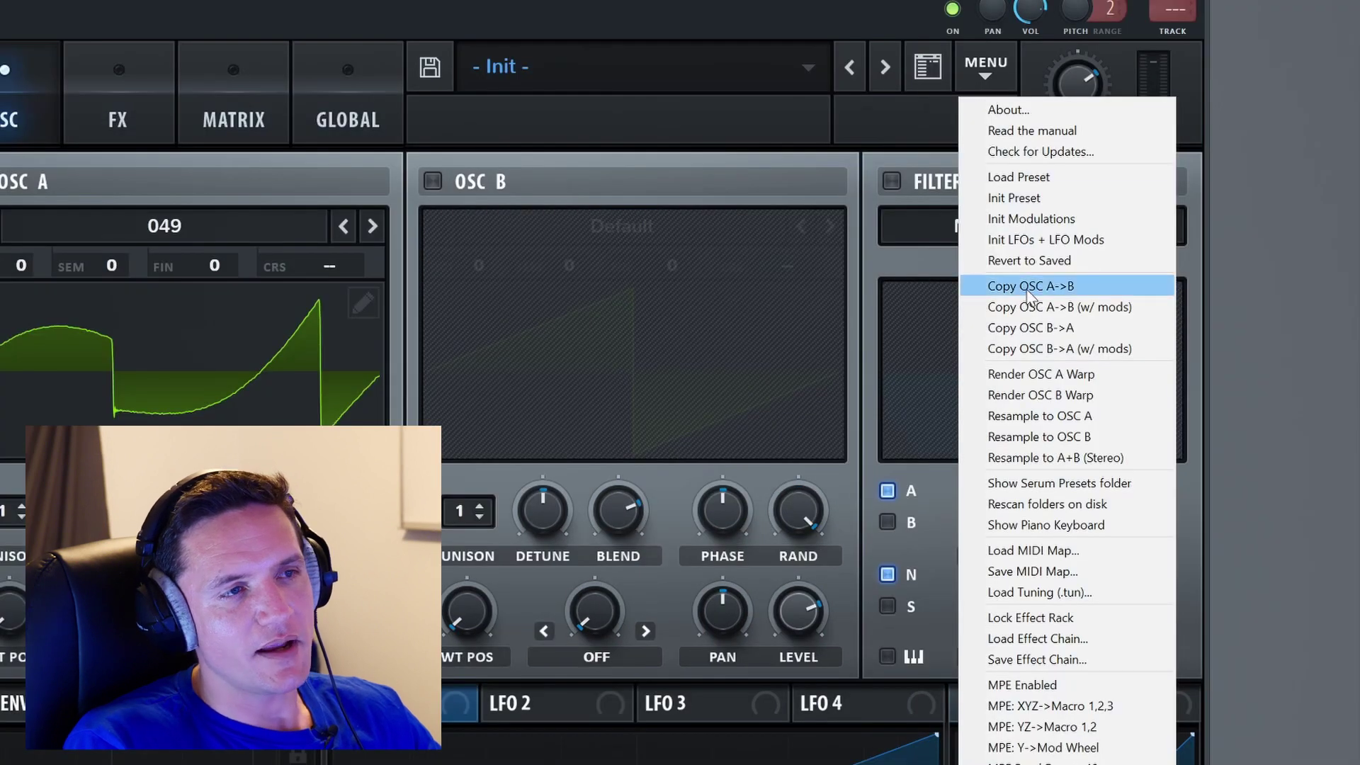
# - Copy Osc A's settings into Osc B and raise Osc B's pitch by 7 semitones
pyautogui.click(1029, 290)
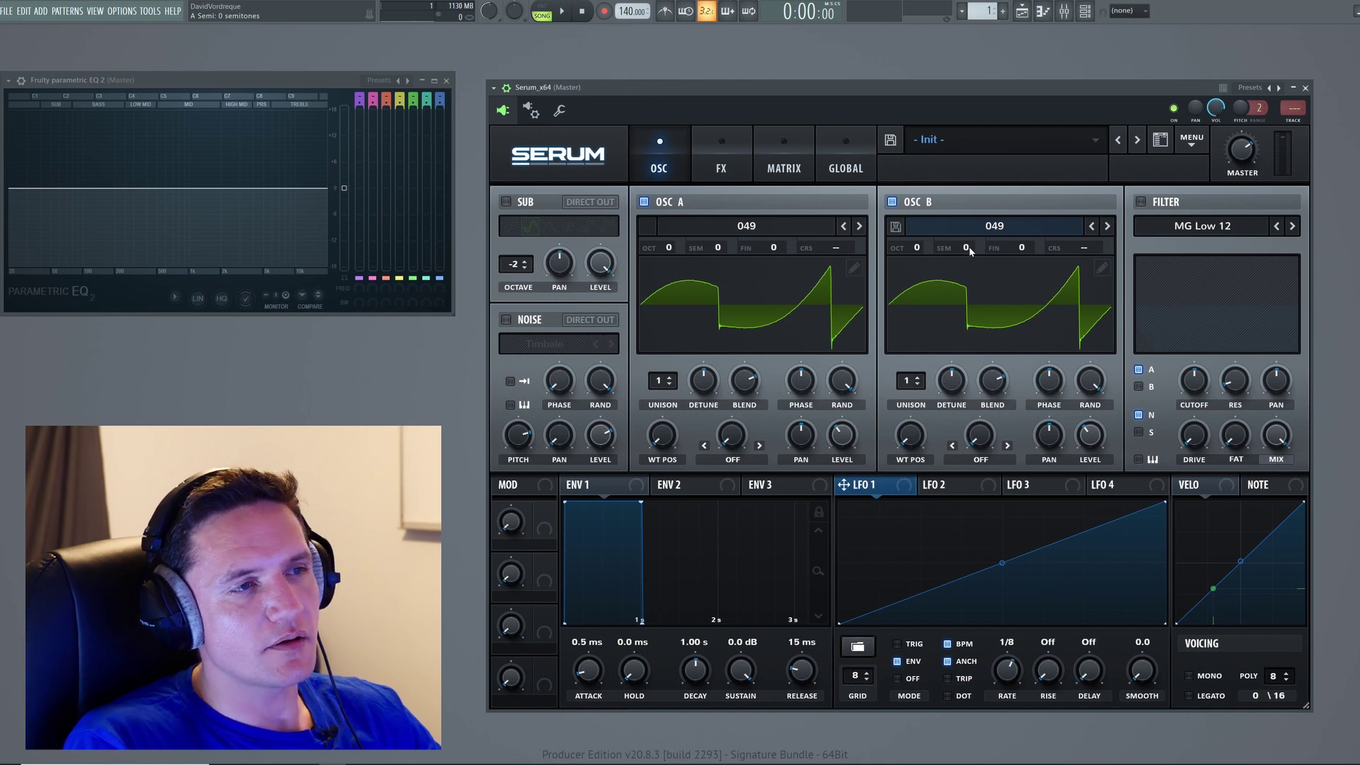
pyautogui.moveTo(971, 245); pyautogui.dragTo(980, 241)
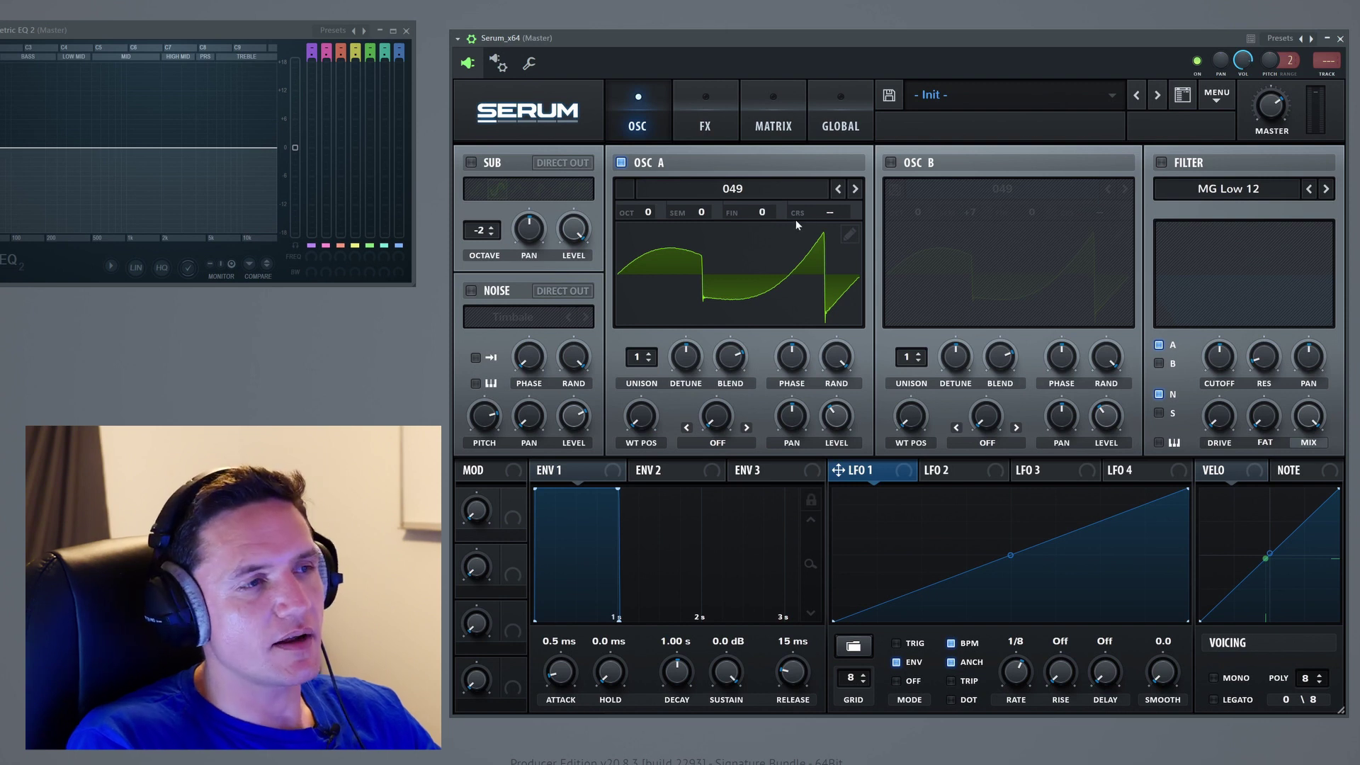
# - Sweep Osc A's fine tuning from +100 to -100 cents, then reset it to 0
pyautogui.moveTo(776, 215); pyautogui.dragTo(791, 182)
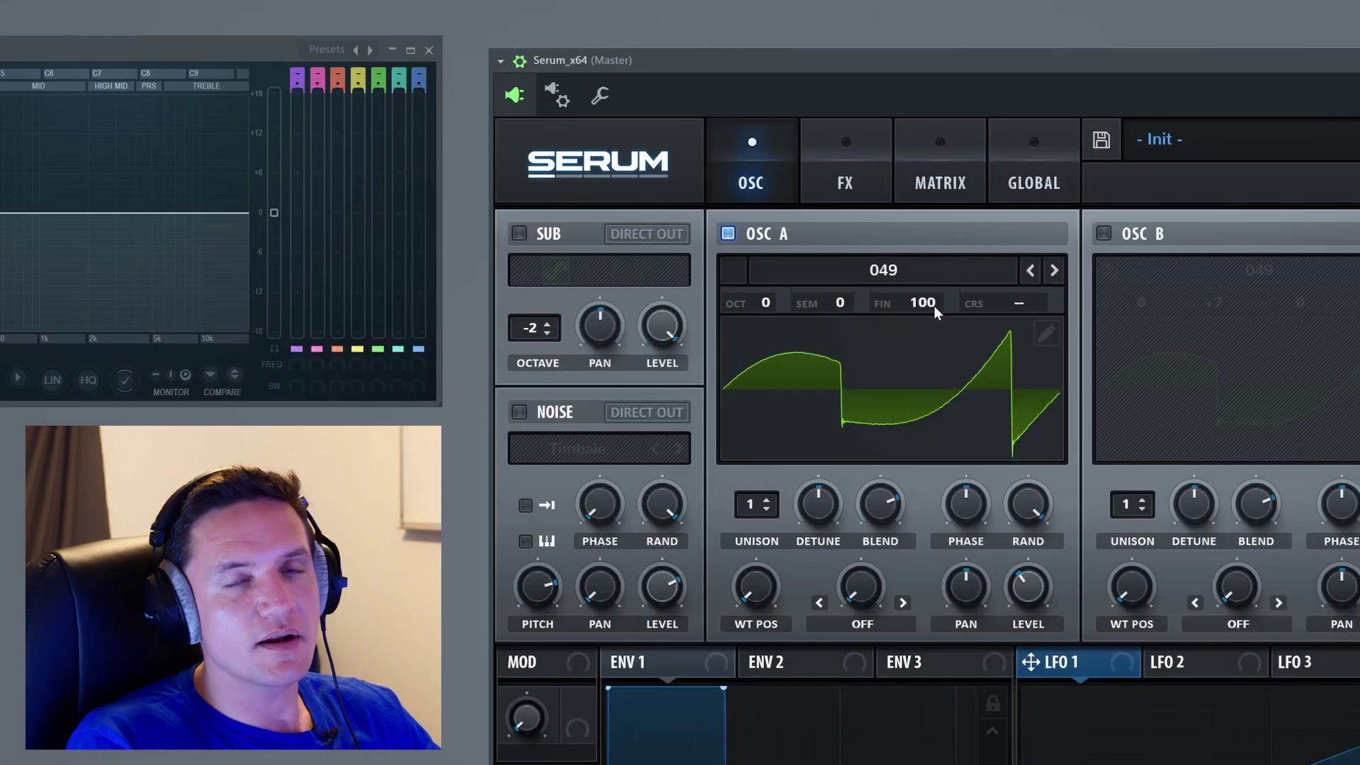
pyautogui.moveTo(930, 302); pyautogui.dragTo(957, 712)
pyautogui.moveTo(934, 324); pyautogui.dragTo(959, 236)
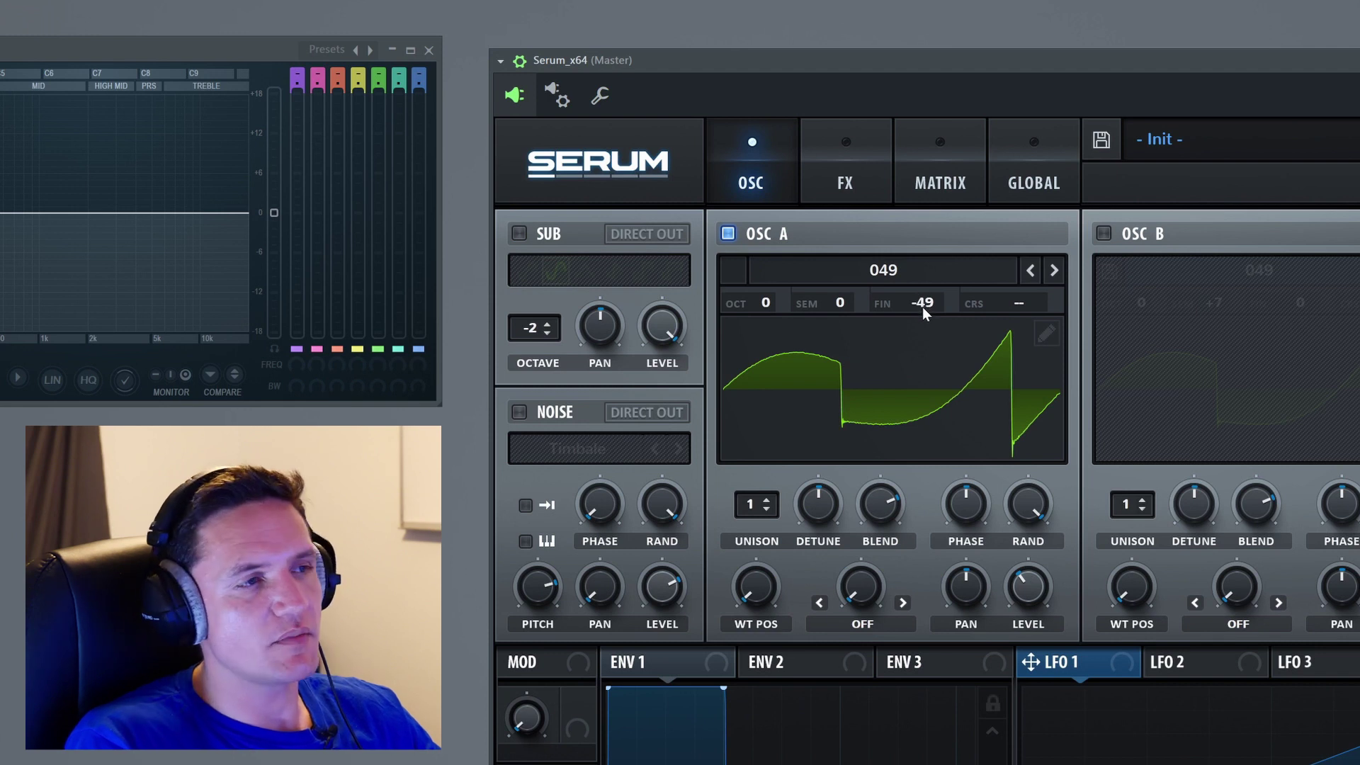
pyautogui.moveTo(922, 307); pyautogui.dragTo(928, 315)
pyautogui.rightClick(929, 311)
pyautogui.click(946, 368)
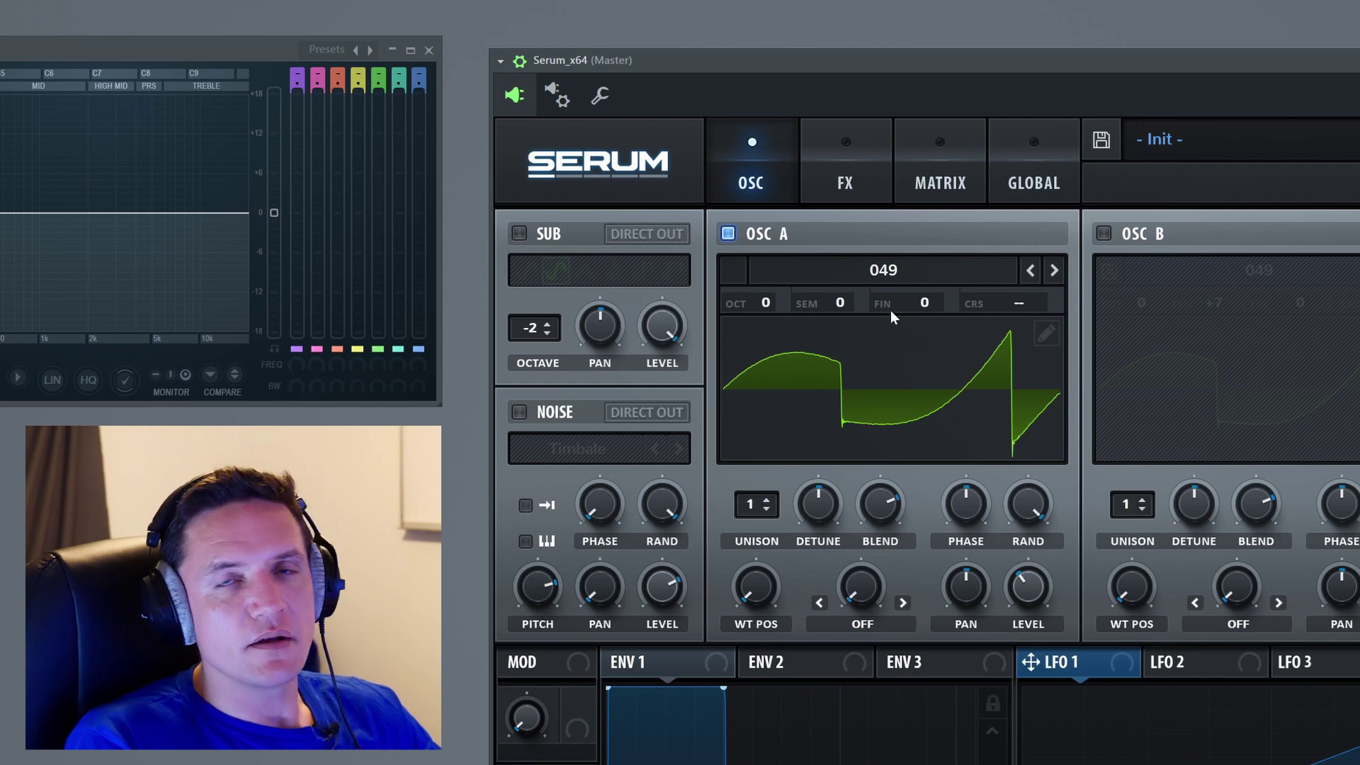
# - Alternate Osc A's fine tuning between +100 and -100 cents, resetting to 0 each time
pyautogui.moveTo(890, 310); pyautogui.dragTo(1011, 289)
pyautogui.rightClick(921, 310)
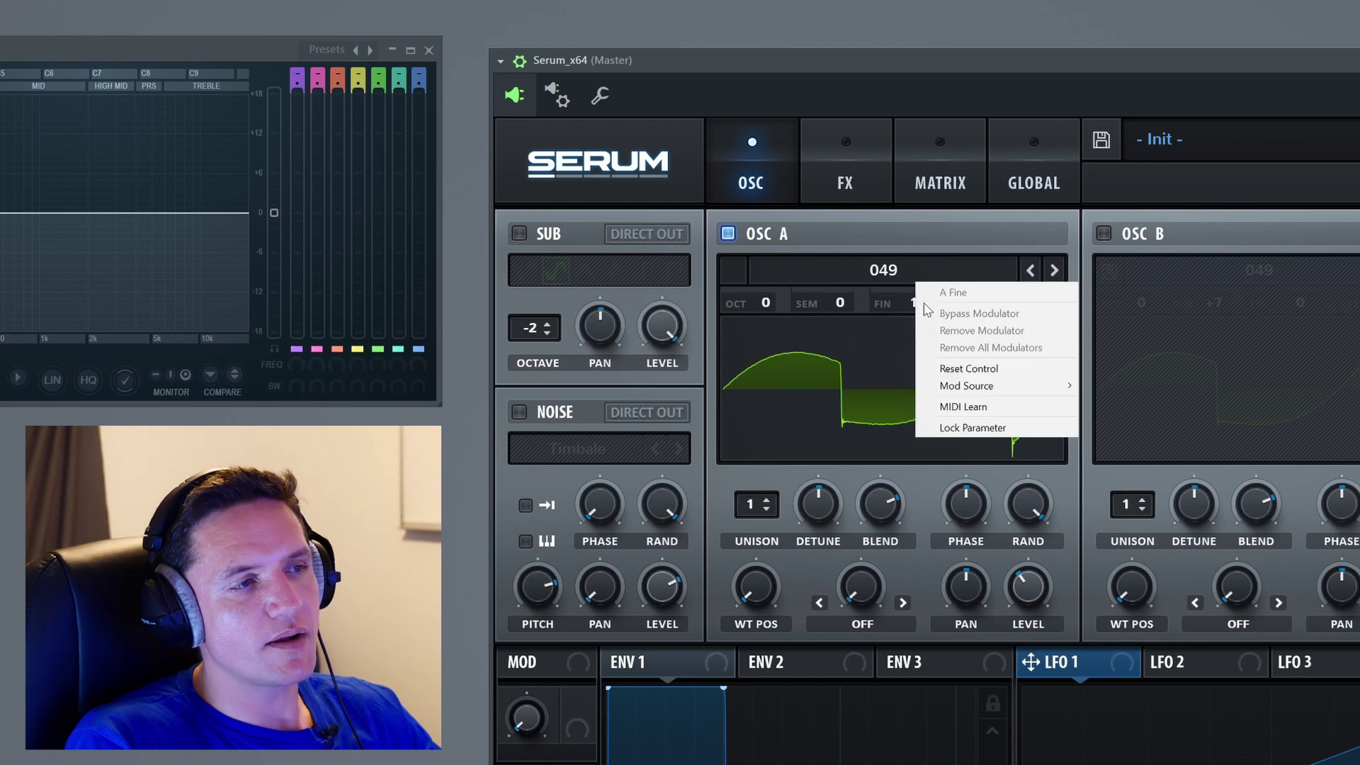
pyautogui.click(932, 365)
pyautogui.moveTo(928, 304); pyautogui.dragTo(920, 719)
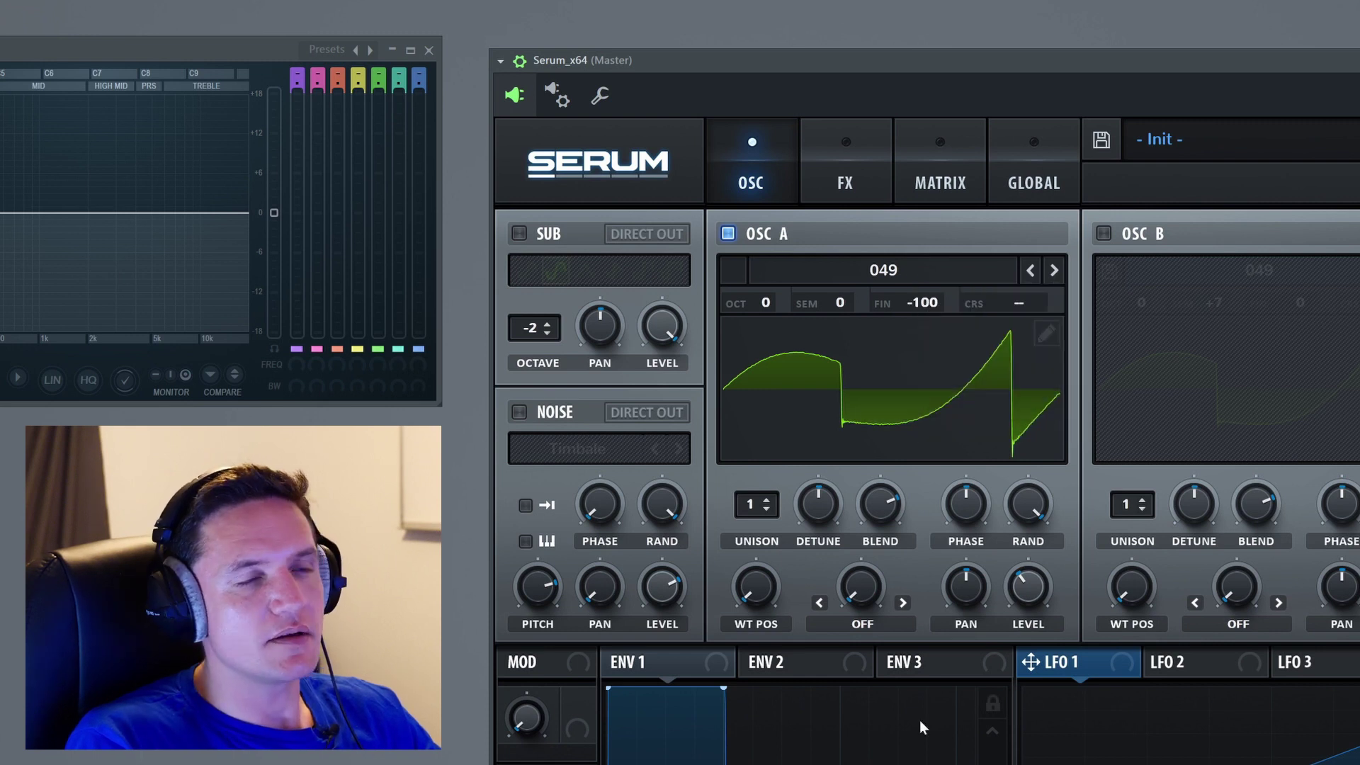
pyautogui.rightClick(920, 304)
pyautogui.click(962, 368)
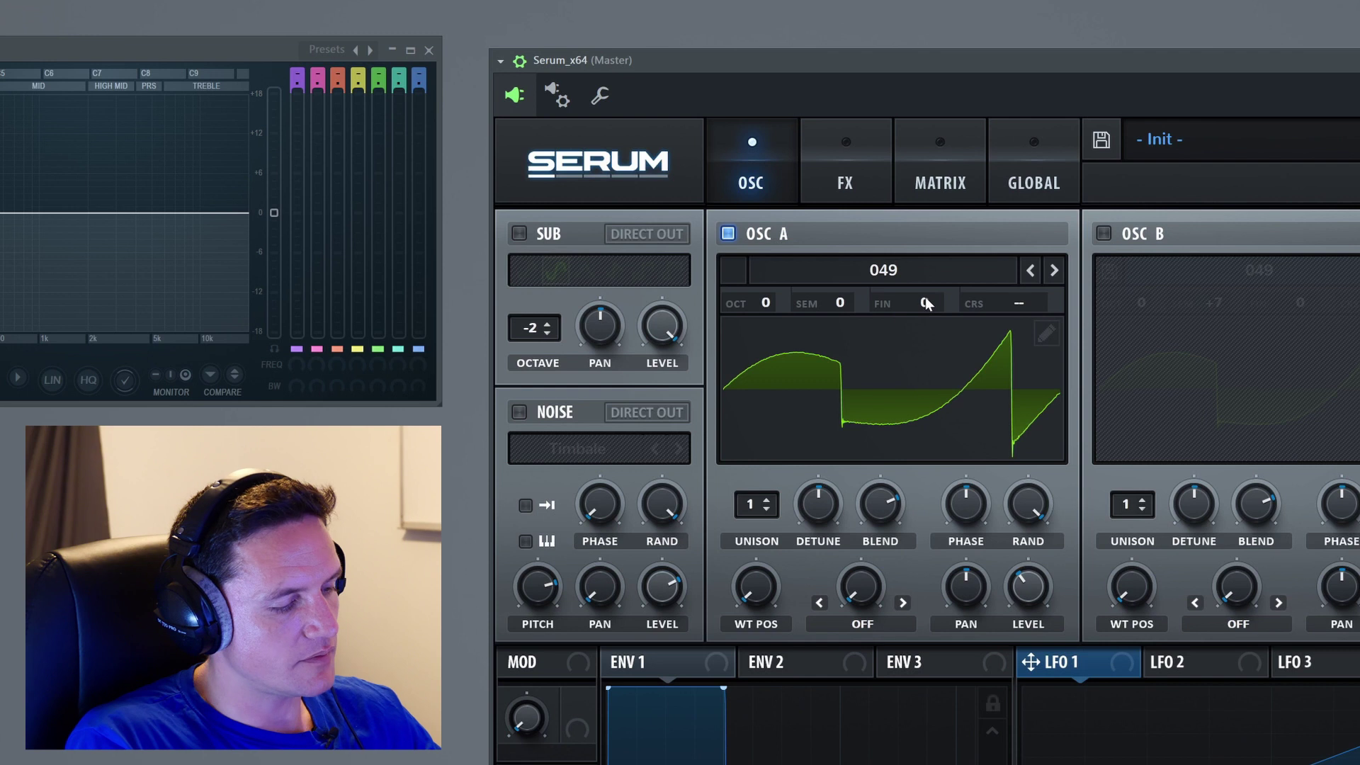
pyautogui.moveTo(925, 303); pyautogui.dragTo(1015, 146)
pyautogui.moveTo(926, 304); pyautogui.dragTo(915, 702)
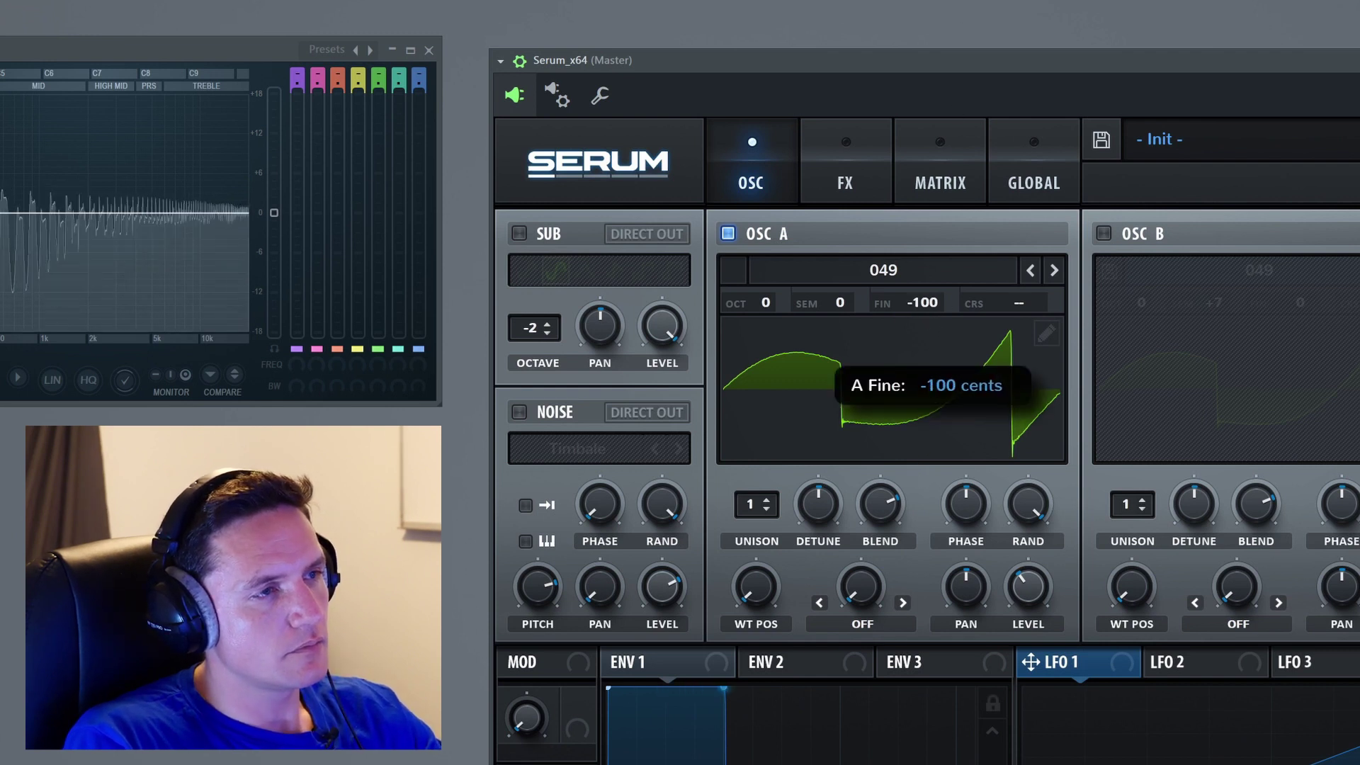
pyautogui.rightClick(921, 300)
pyautogui.click(967, 368)
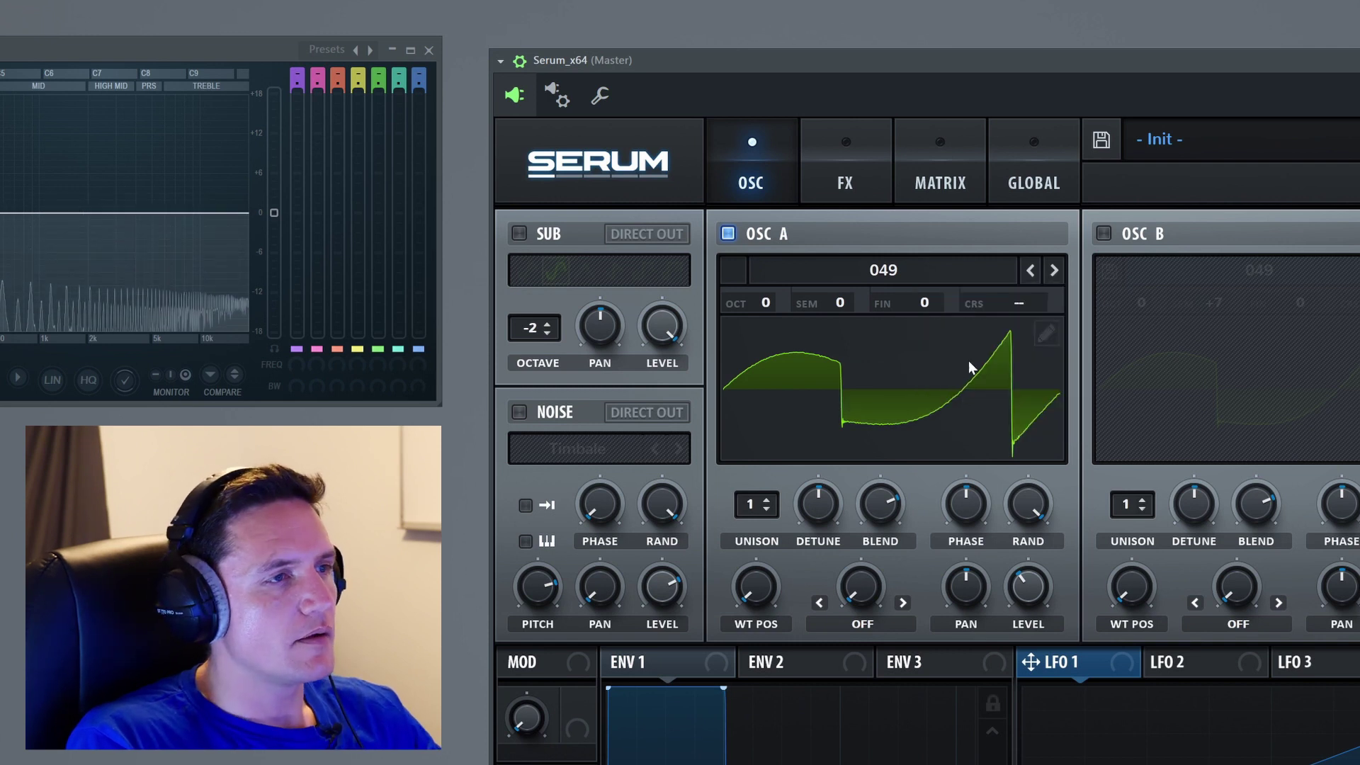
pyautogui.rightClick(1024, 305)
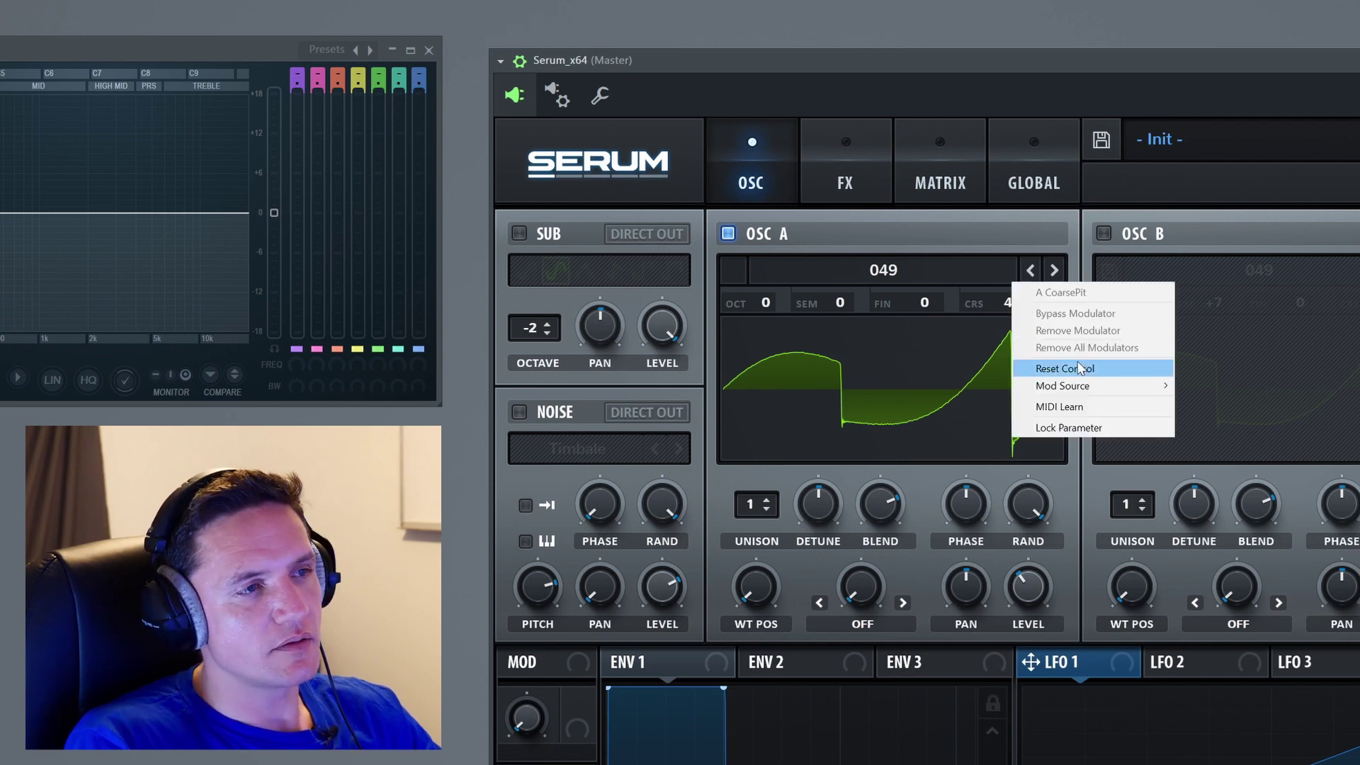
pyautogui.click(1070, 369)
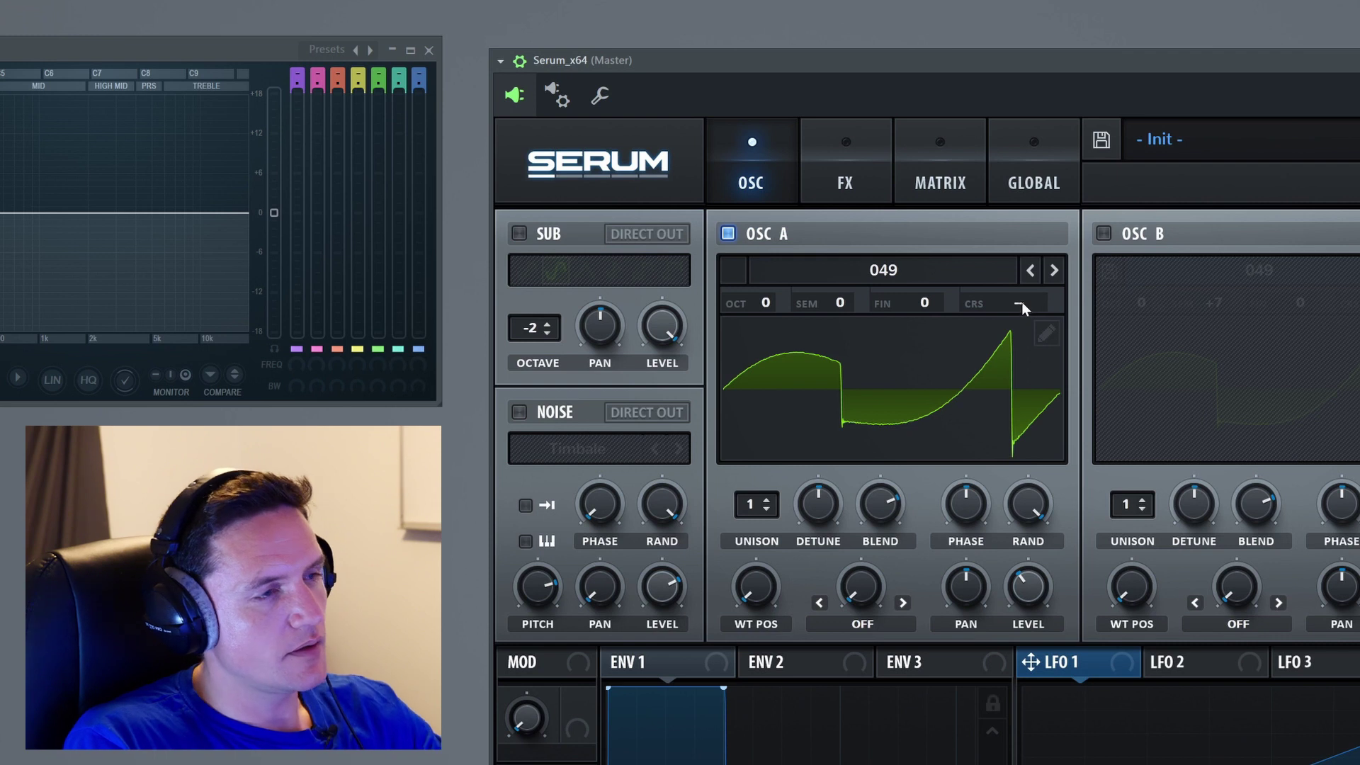
pyautogui.moveTo(1021, 302); pyautogui.dragTo(1017, 489)
pyautogui.rightClick(1015, 318)
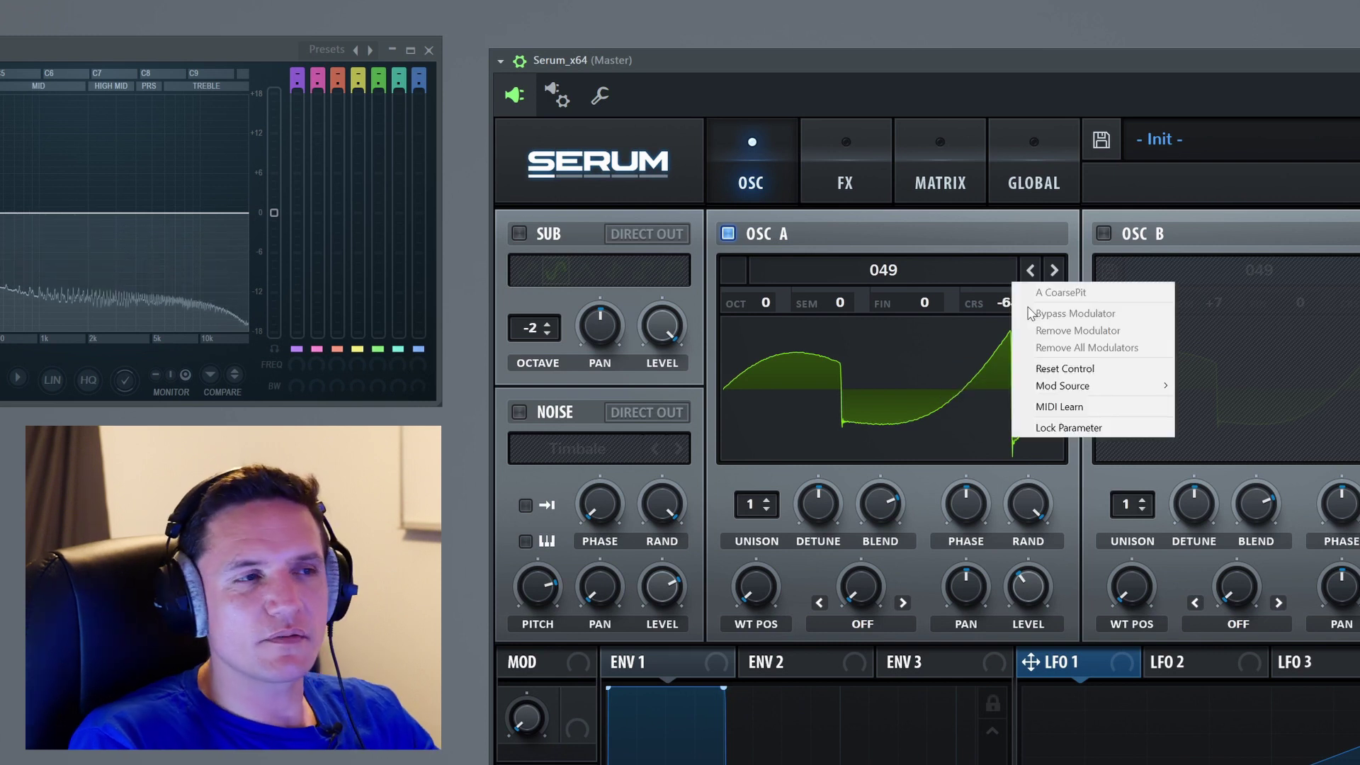
pyautogui.click(1041, 369)
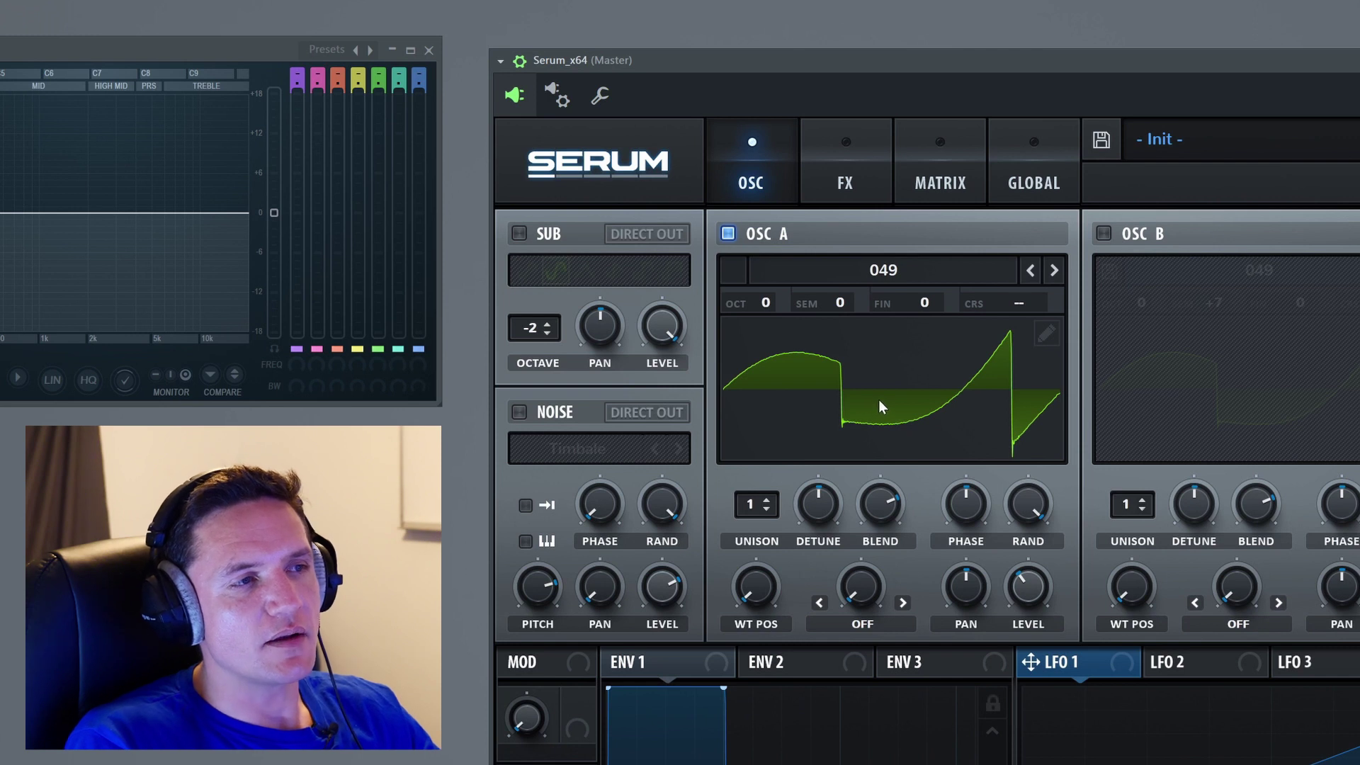
pyautogui.moveTo(1026, 316); pyautogui.dragTo(1035, 303)
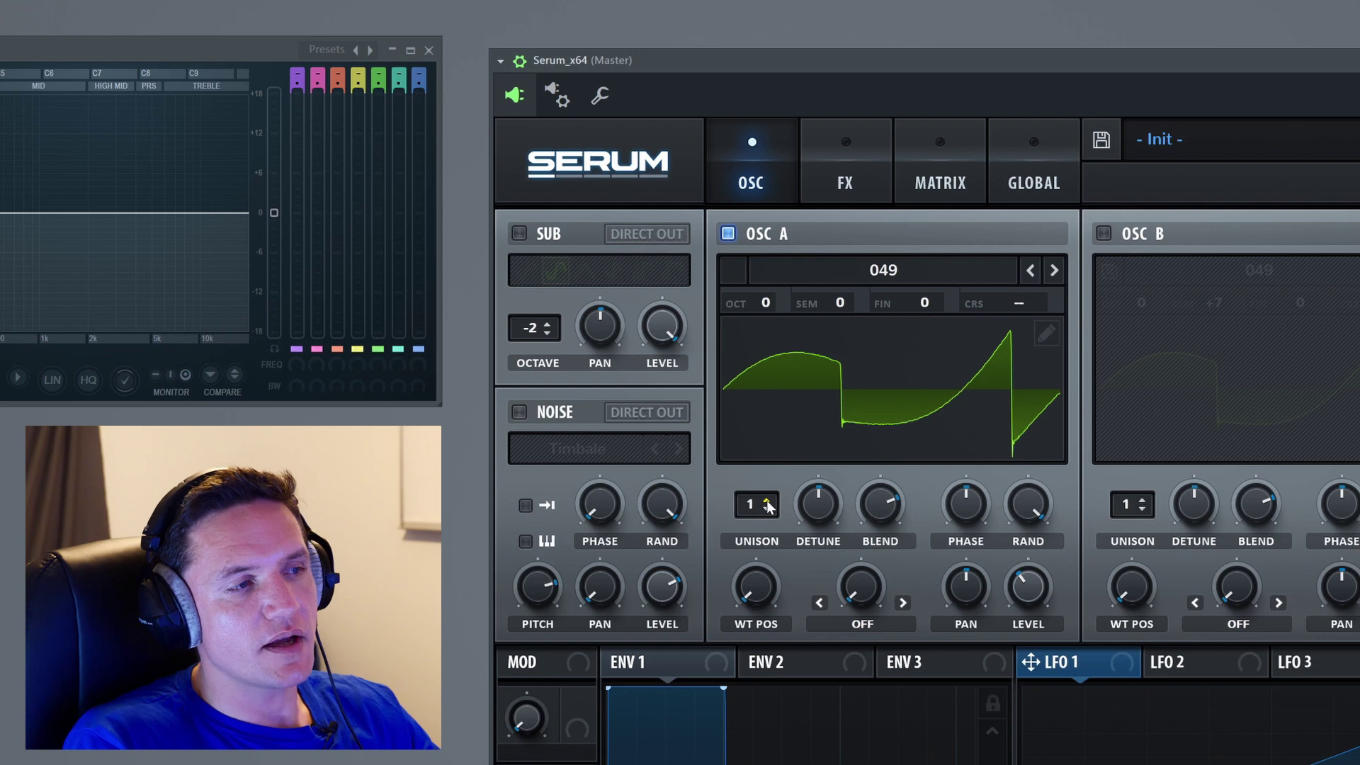
# - Try Osc A unison at 16 and 7 voices, settling on 2 voices with detune 0.00
pyautogui.click(768, 504)
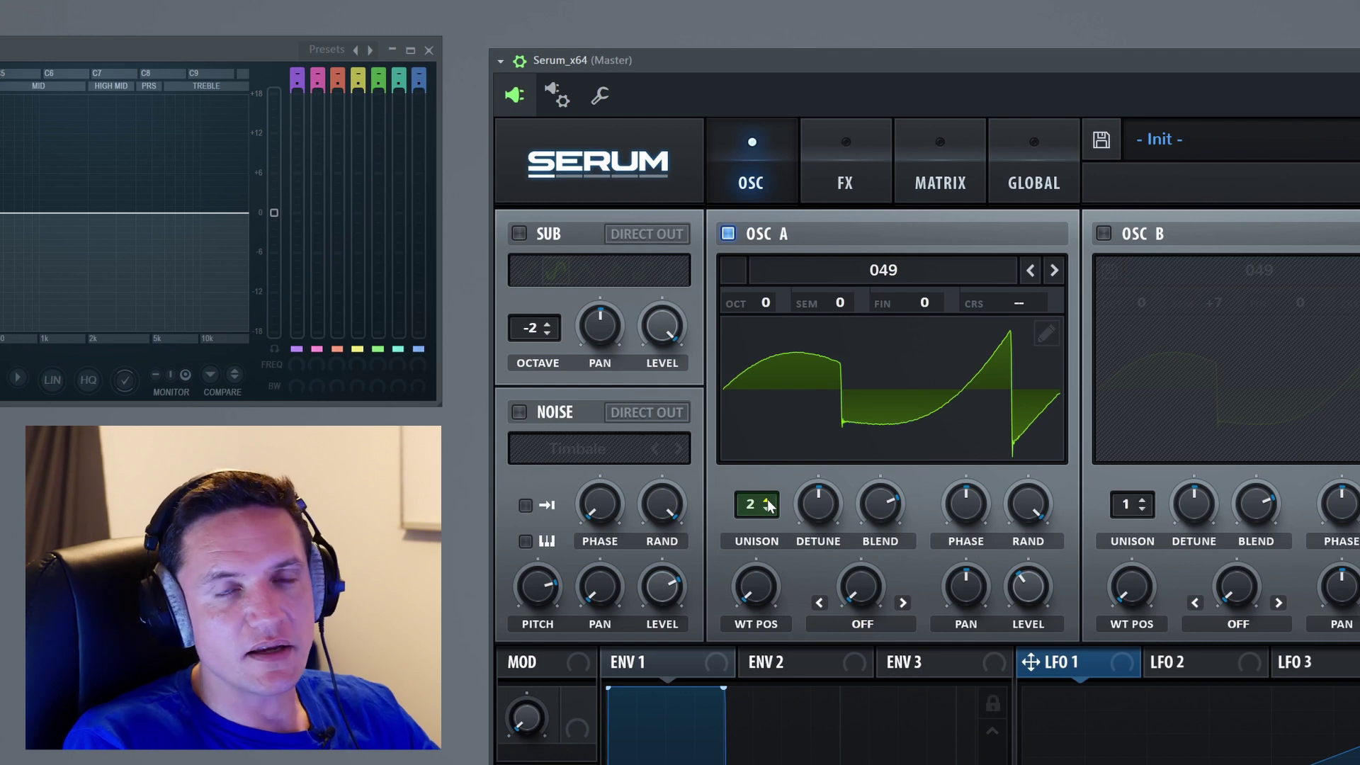
pyautogui.moveTo(759, 507); pyautogui.dragTo(930, 457)
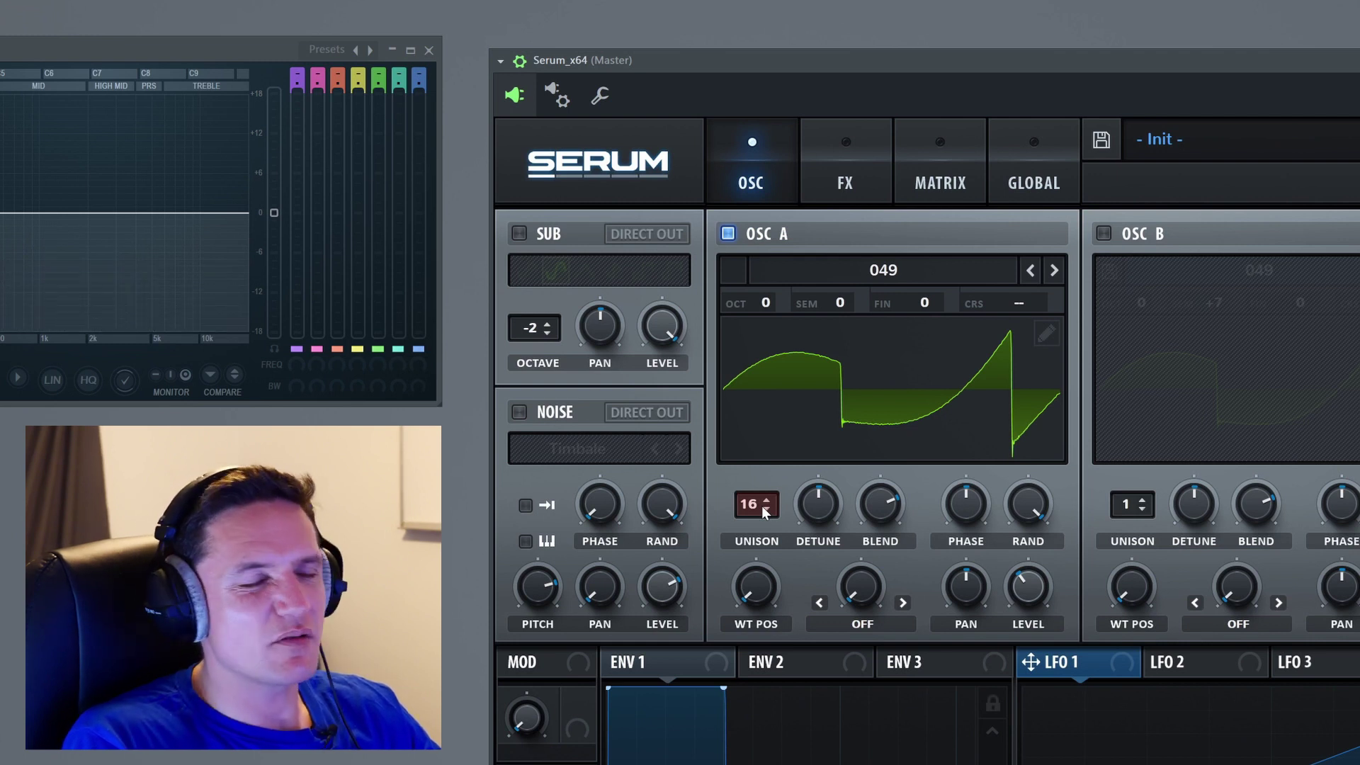
pyautogui.moveTo(759, 506); pyautogui.dragTo(750, 699)
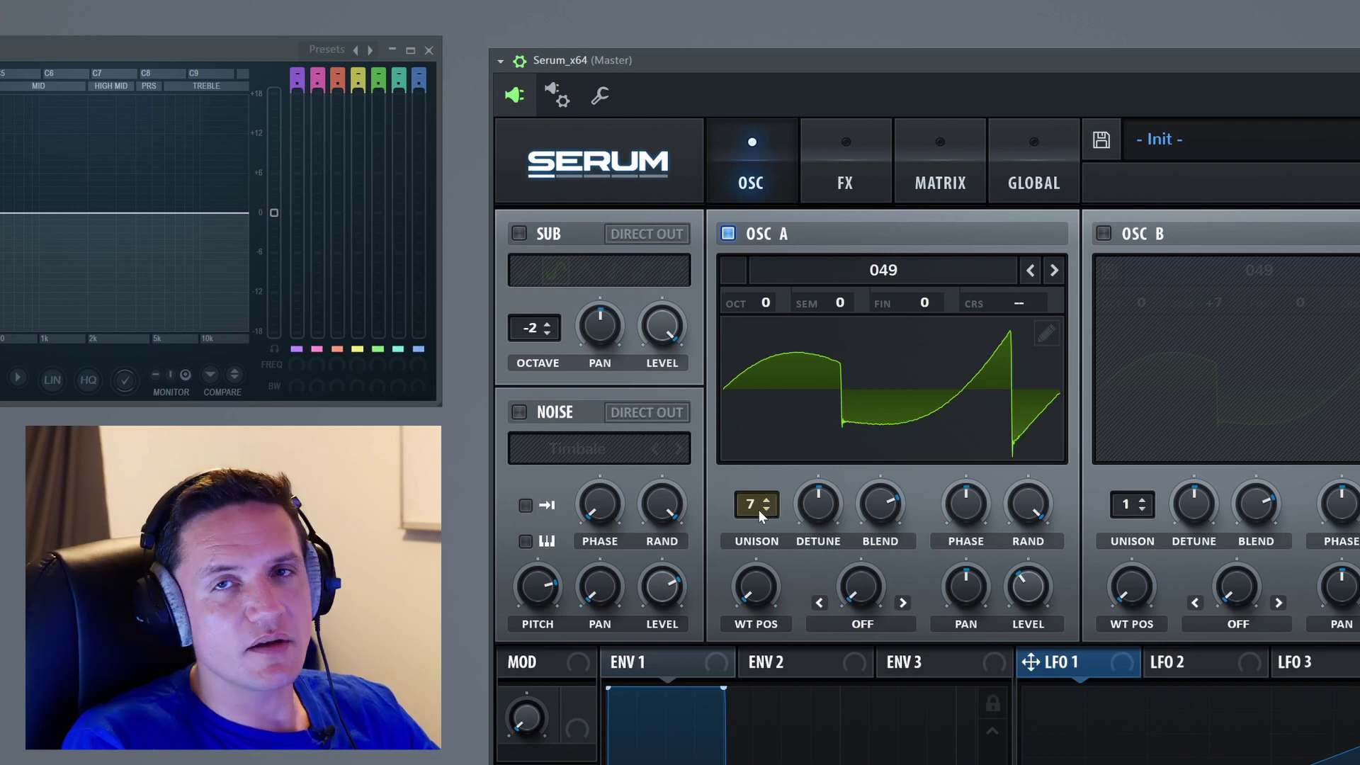
pyautogui.click(770, 503)
pyautogui.click(768, 508)
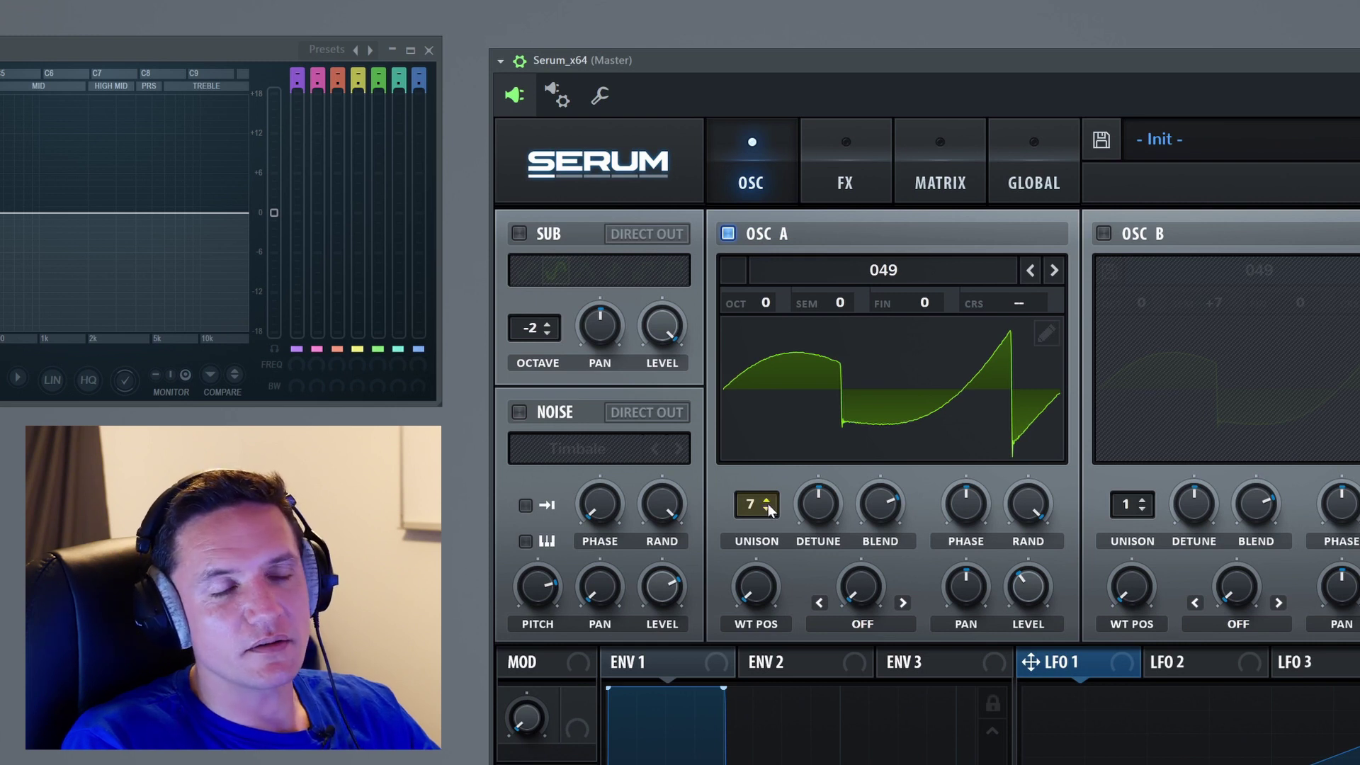
pyautogui.moveTo(767, 509); pyautogui.dragTo(756, 619)
pyautogui.moveTo(826, 516); pyautogui.dragTo(825, 559)
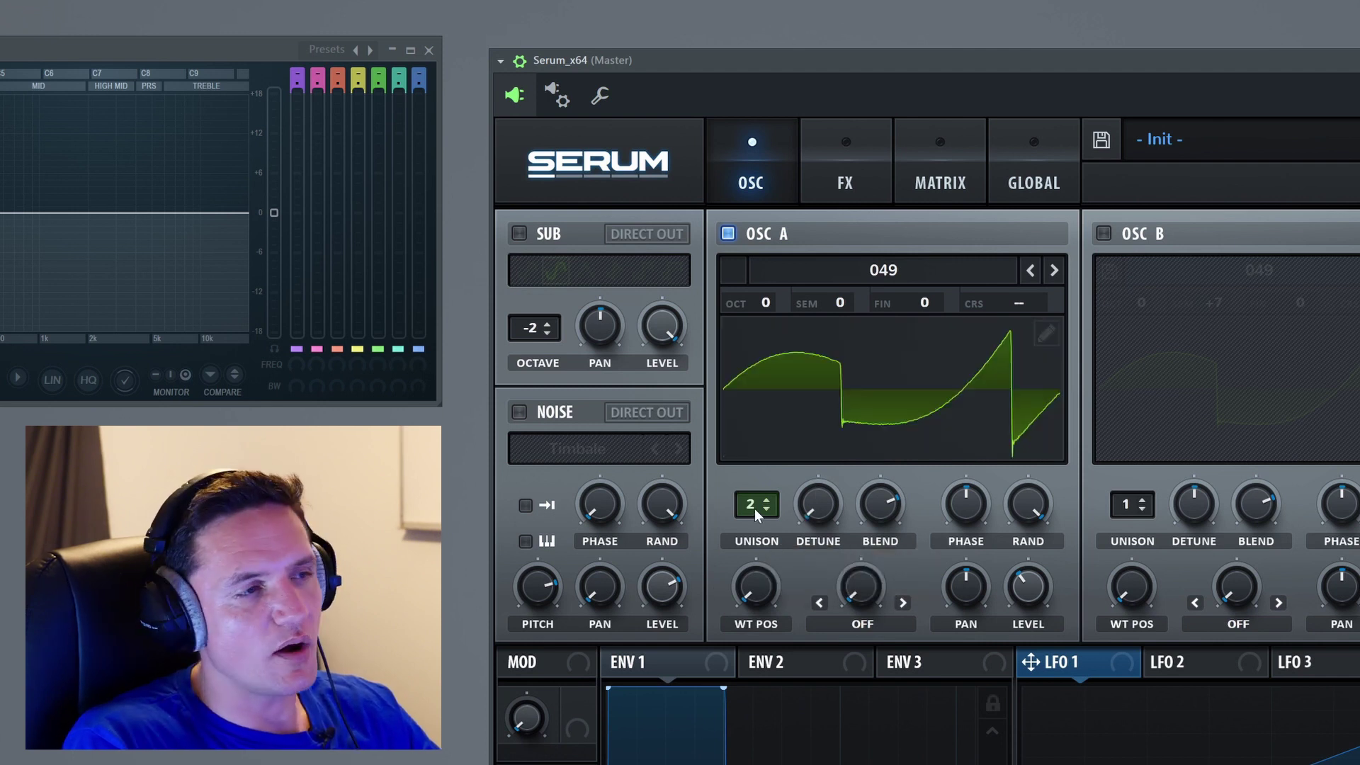
# - Raise Osc A's unison detune, bring it back to zero, and show the Global page
pyautogui.click(826, 513)
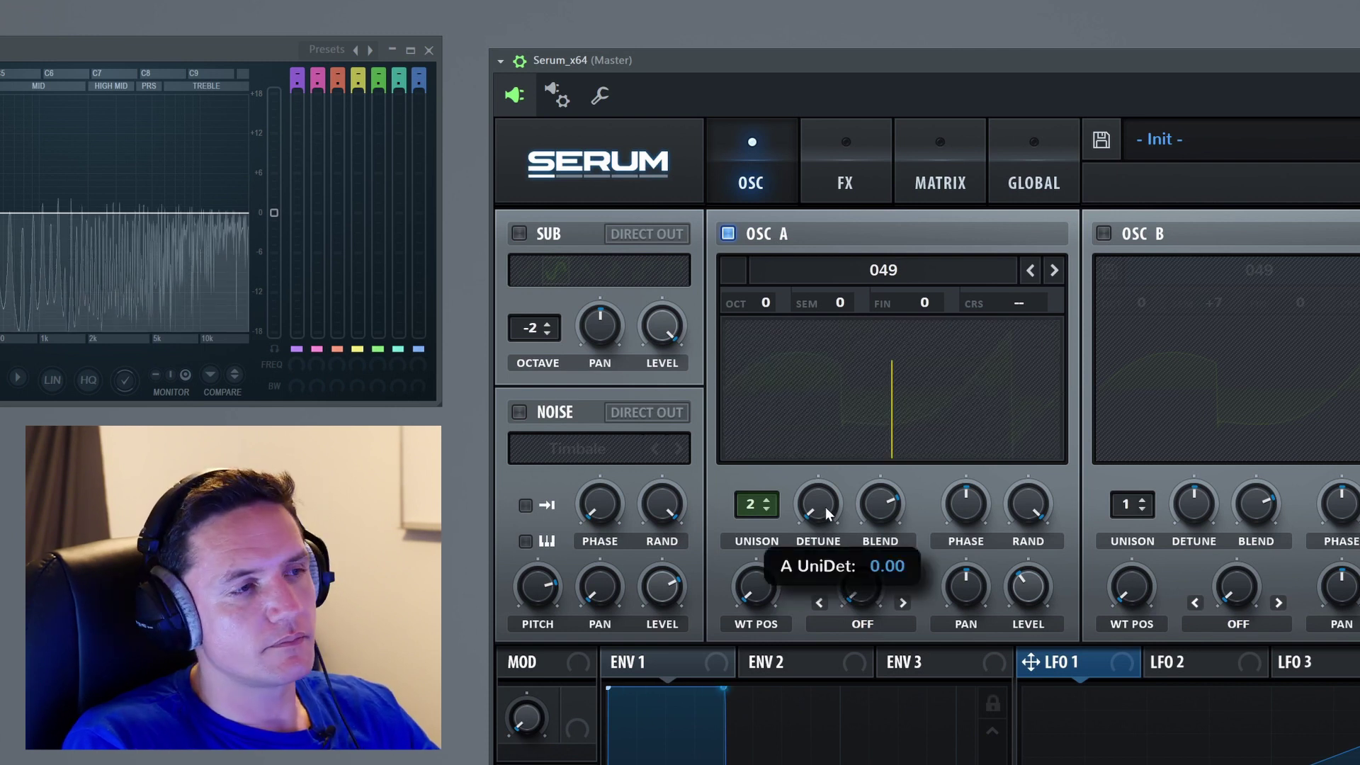
pyautogui.moveTo(826, 510); pyautogui.dragTo(848, 413)
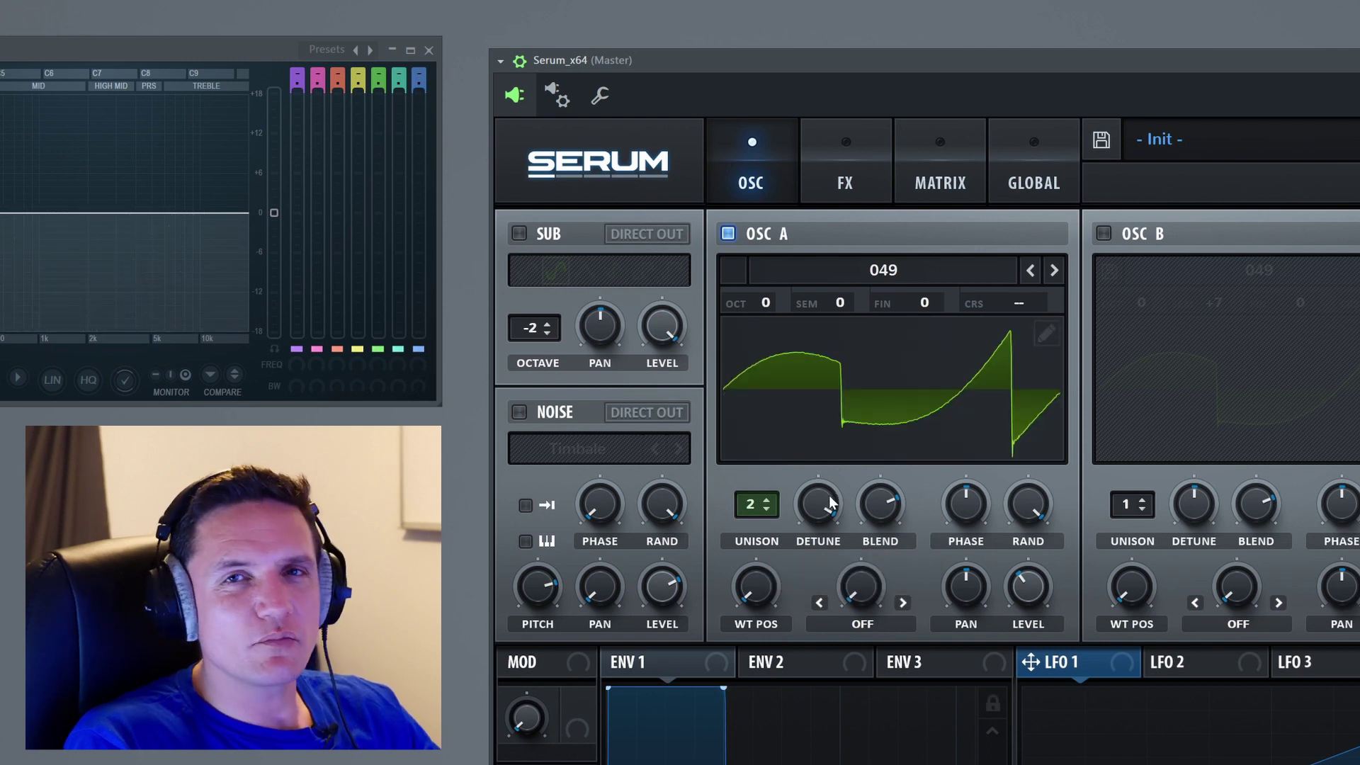
pyautogui.moveTo(829, 499); pyautogui.dragTo(827, 601)
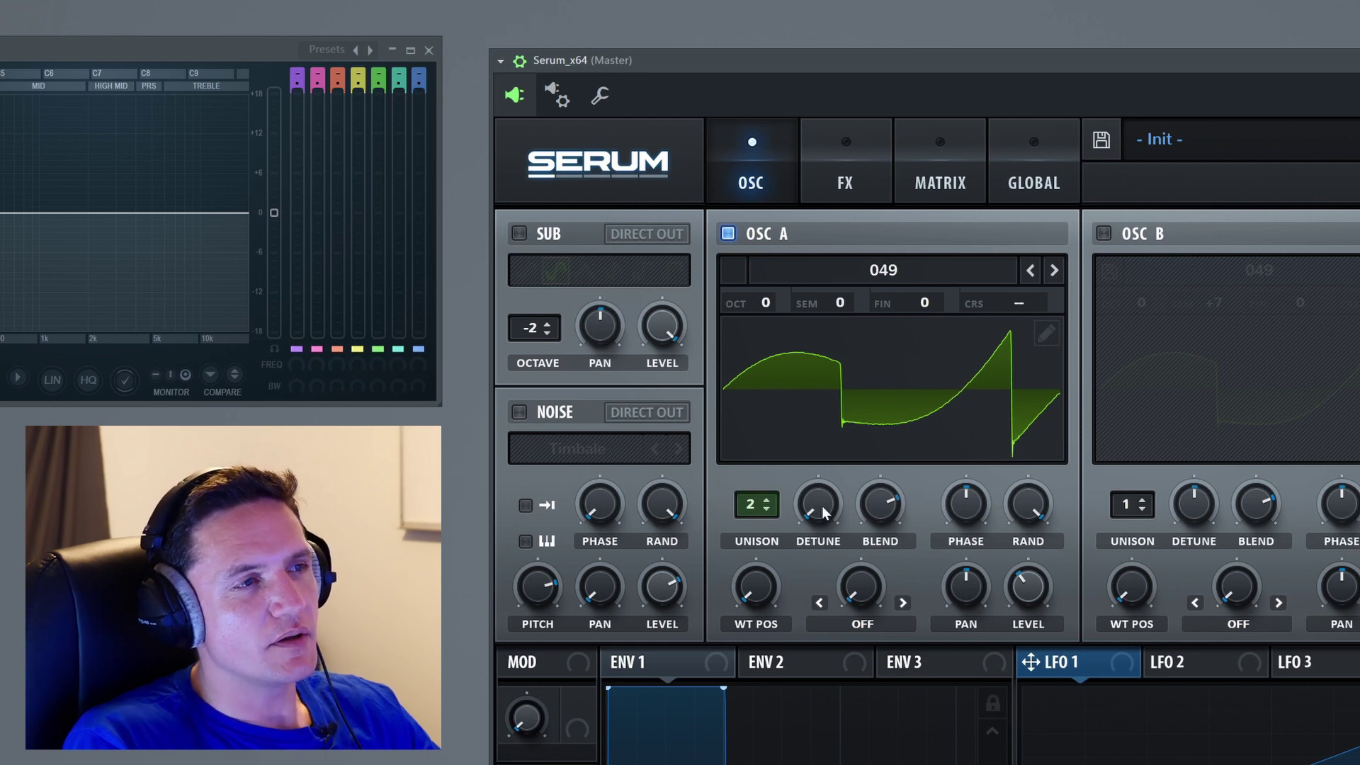
pyautogui.click(1033, 184)
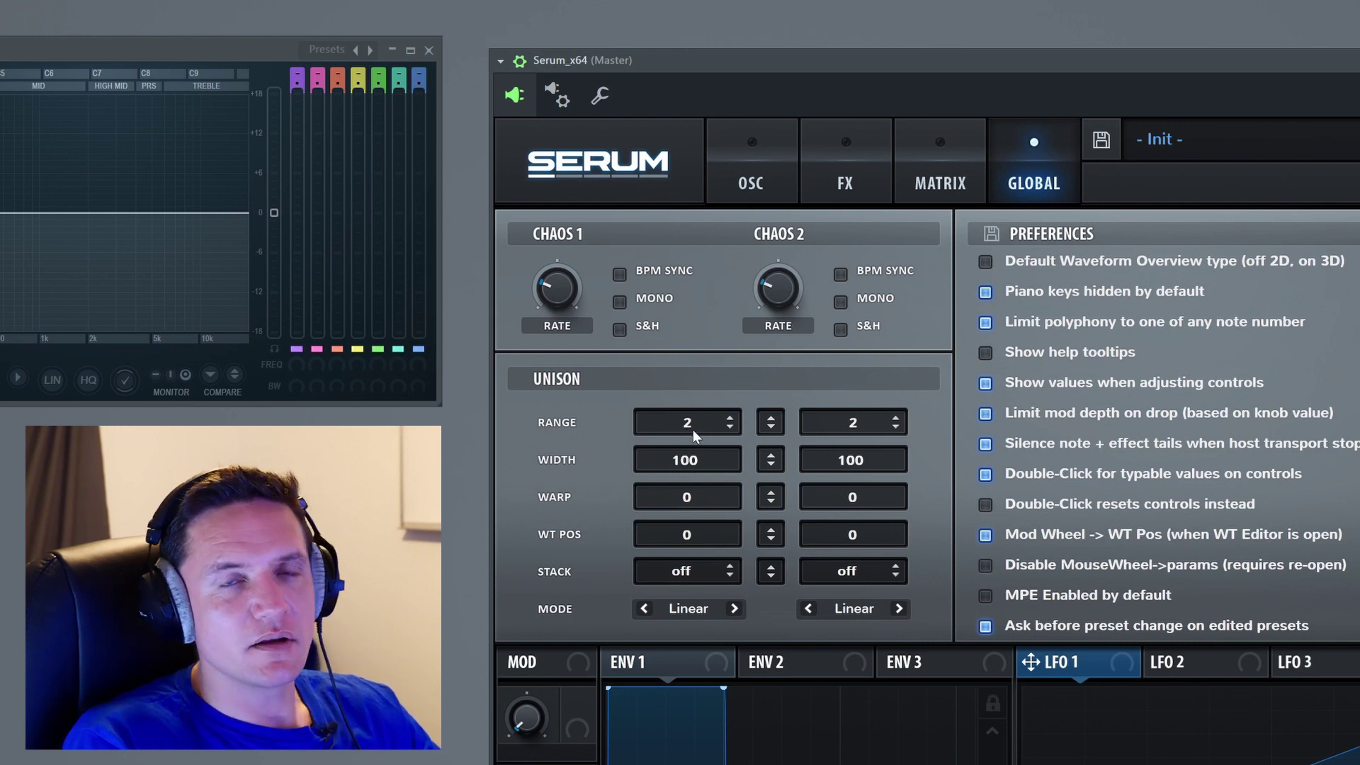
# - Widen Osc A's unison range, then test it by raising and lowering detune
pyautogui.moveTo(700, 424); pyautogui.dragTo(725, 300)
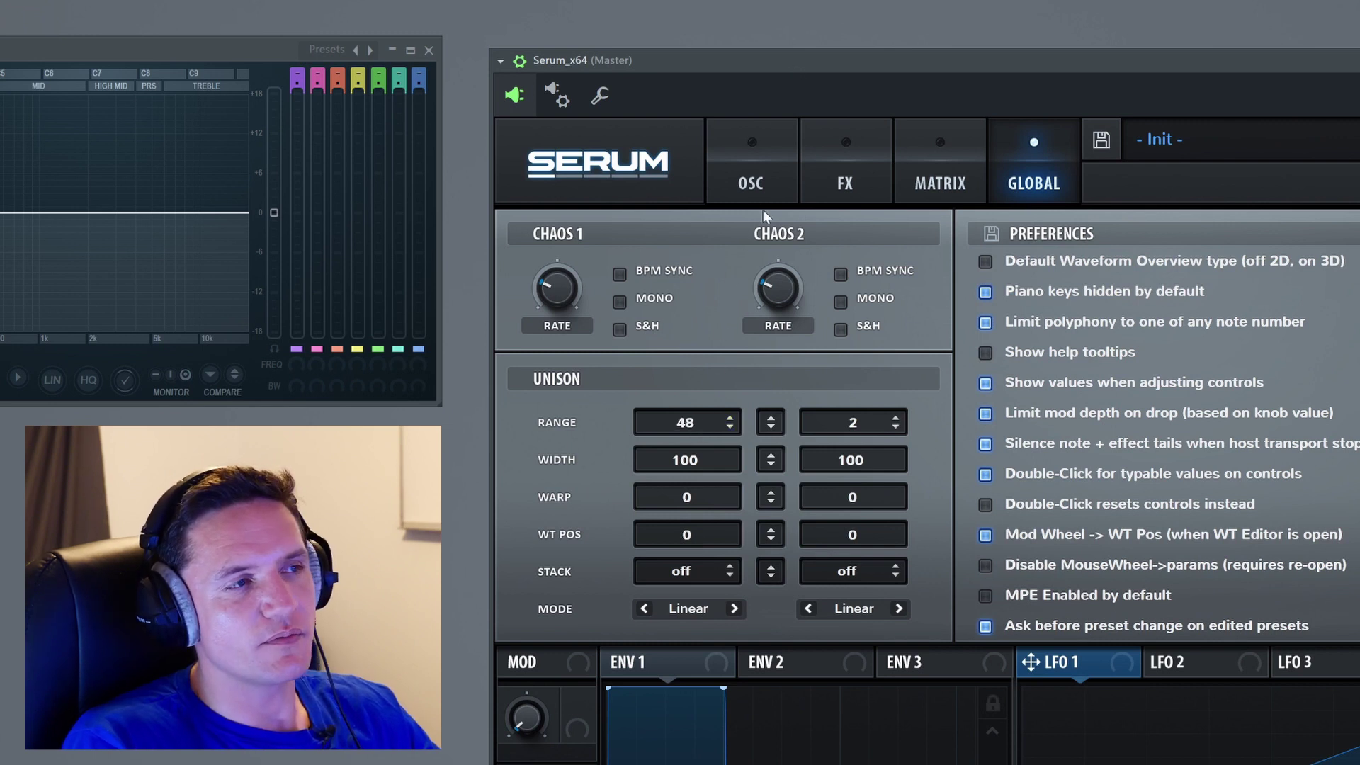
pyautogui.click(767, 178)
pyautogui.moveTo(815, 513)
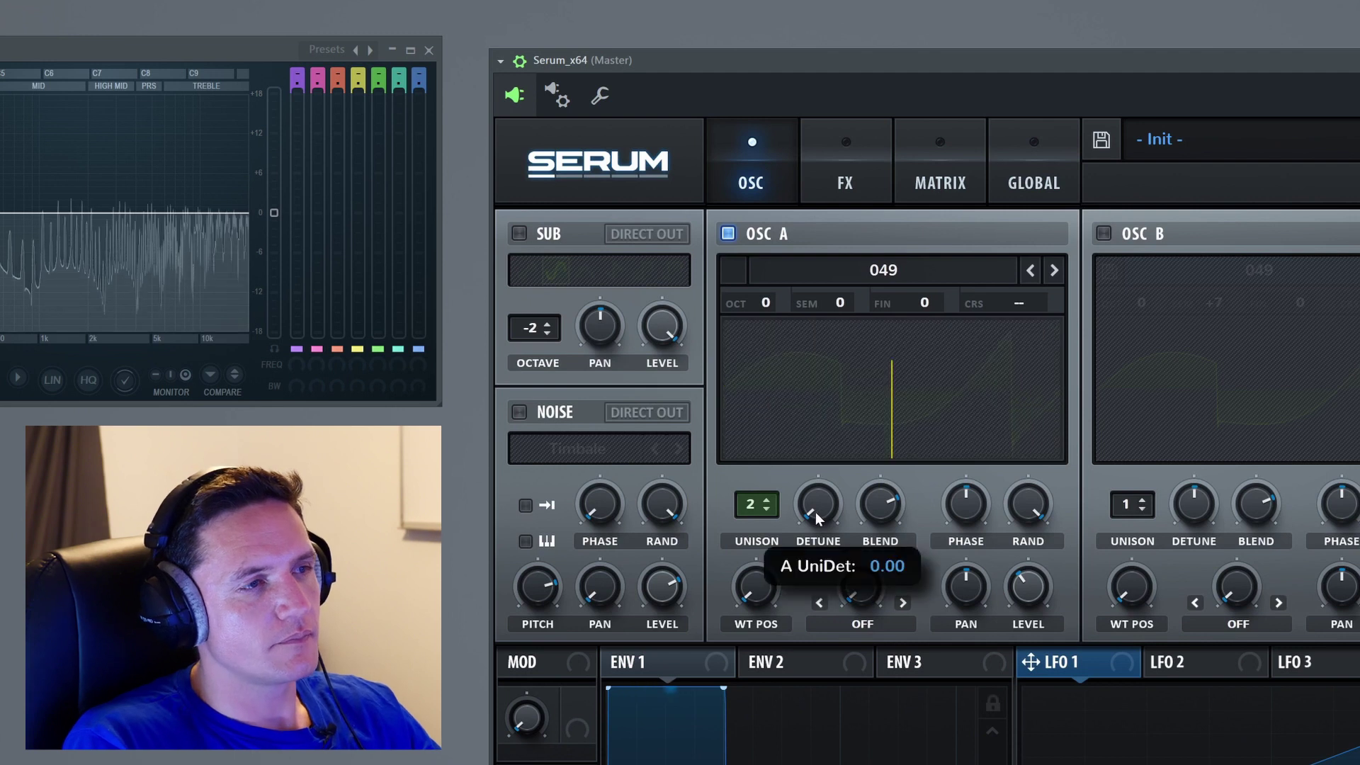
pyautogui.moveTo(815, 513); pyautogui.dragTo(814, 452)
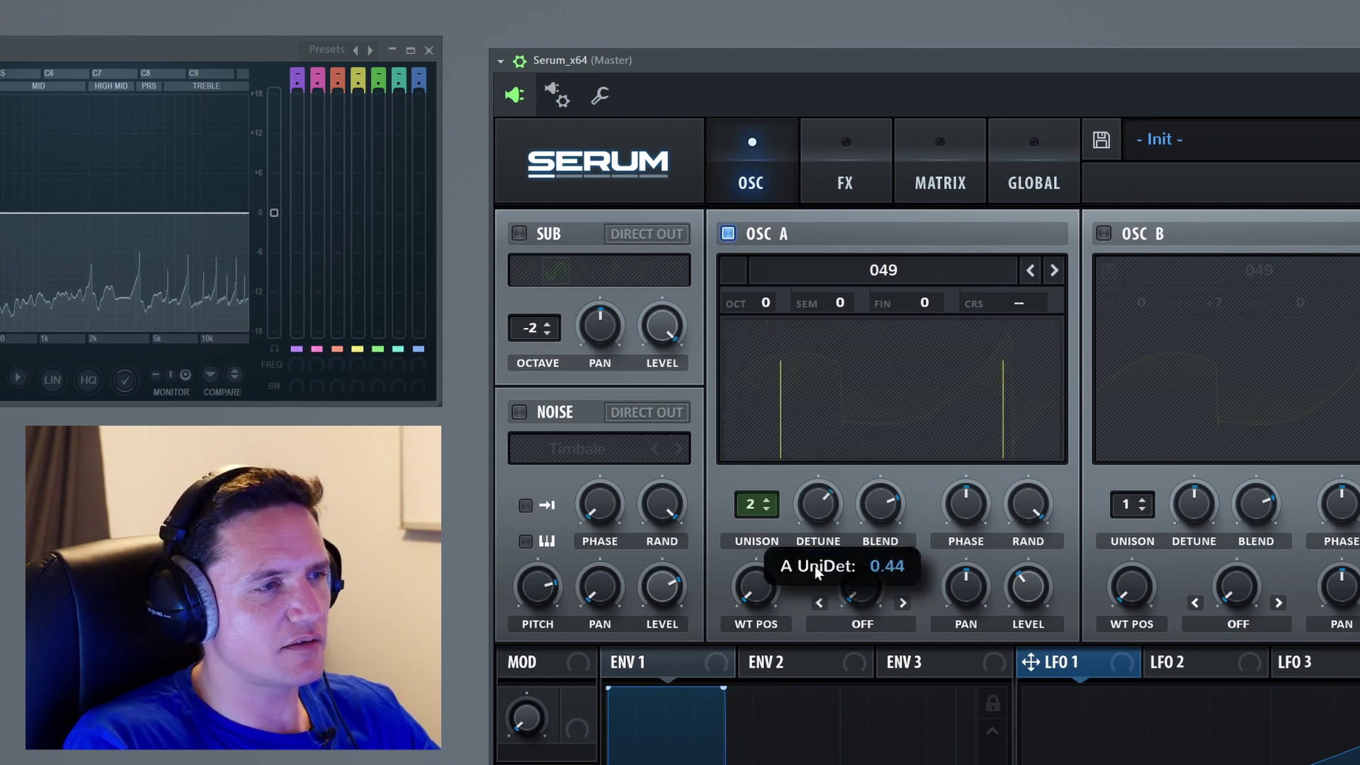
pyautogui.moveTo(815, 647); pyautogui.dragTo(817, 655)
# - Set unison range to 3 and width to 0, then raise Osc A detune to 0.20
pyautogui.click(1035, 185)
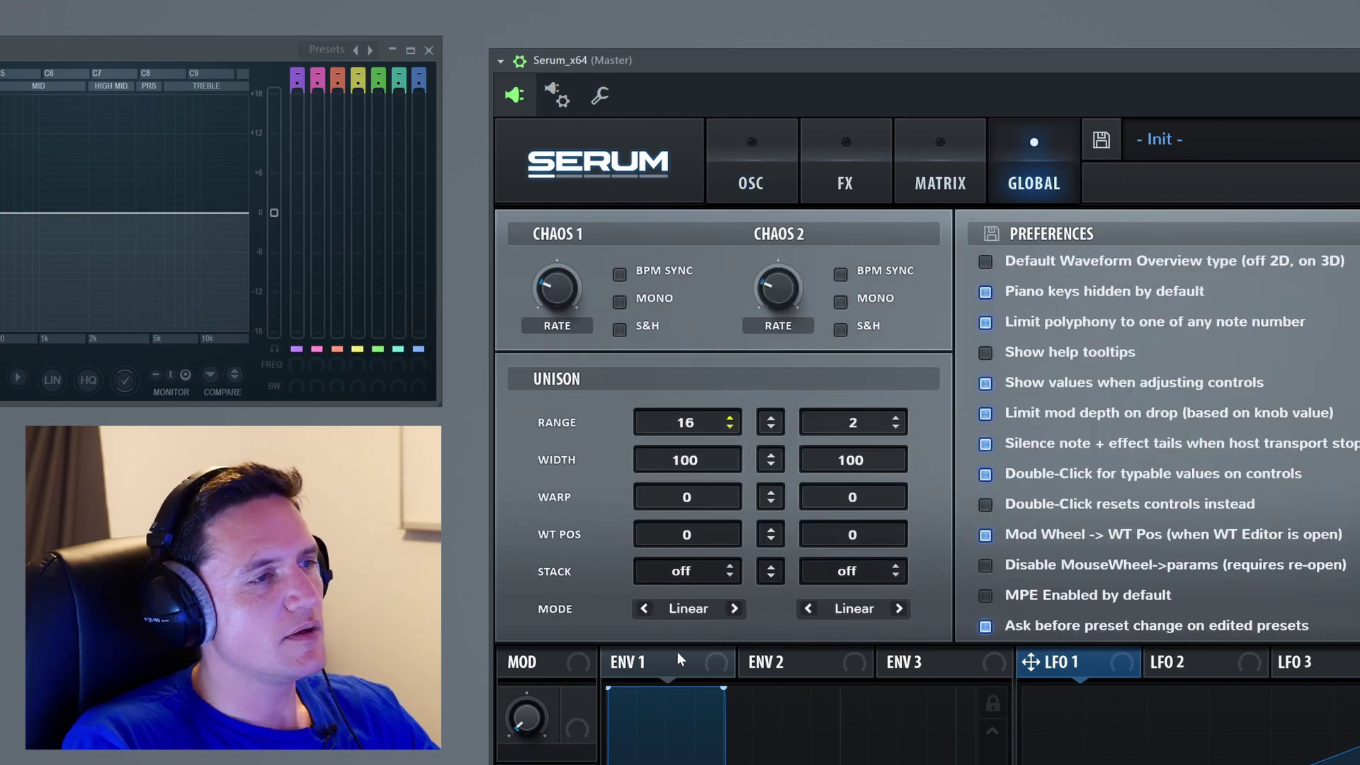
pyautogui.moveTo(676, 714); pyautogui.dragTo(679, 751)
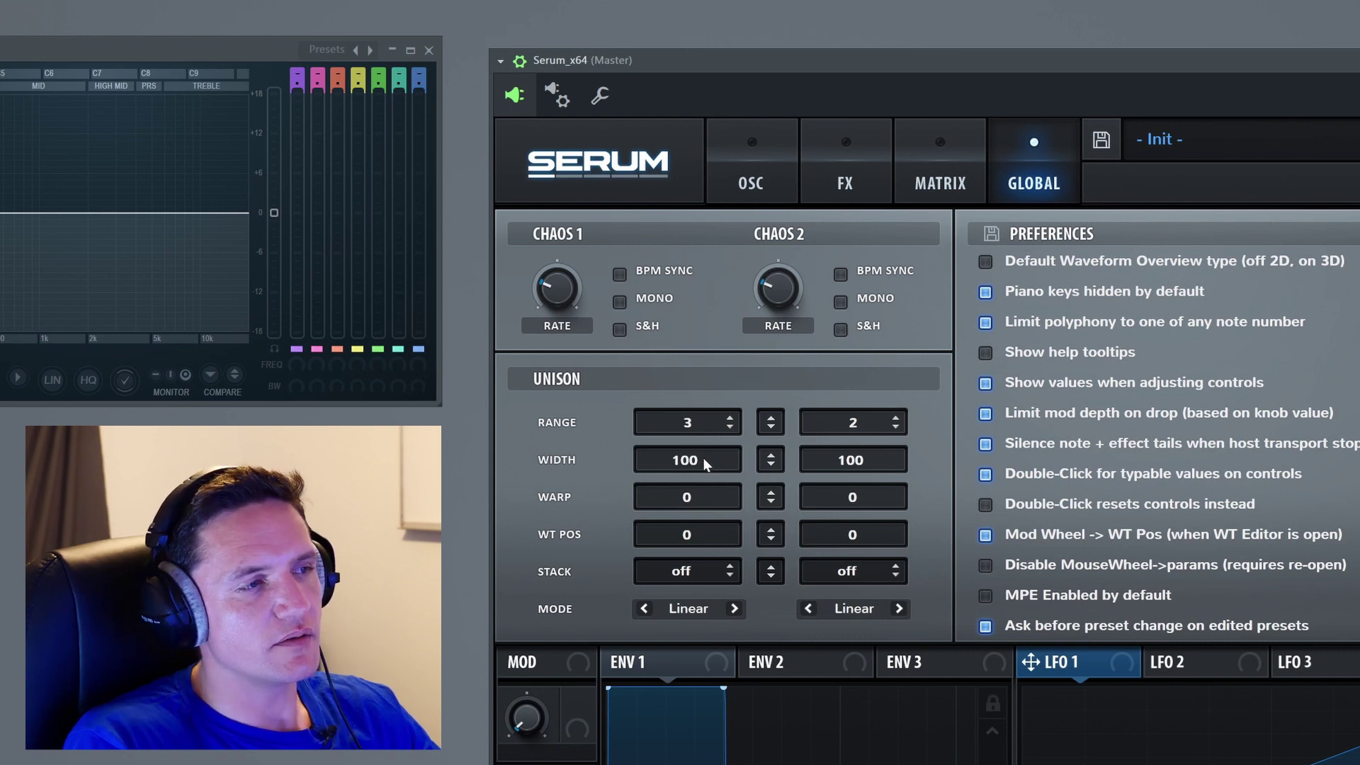
pyautogui.moveTo(703, 458); pyautogui.dragTo(694, 758)
pyautogui.click(751, 177)
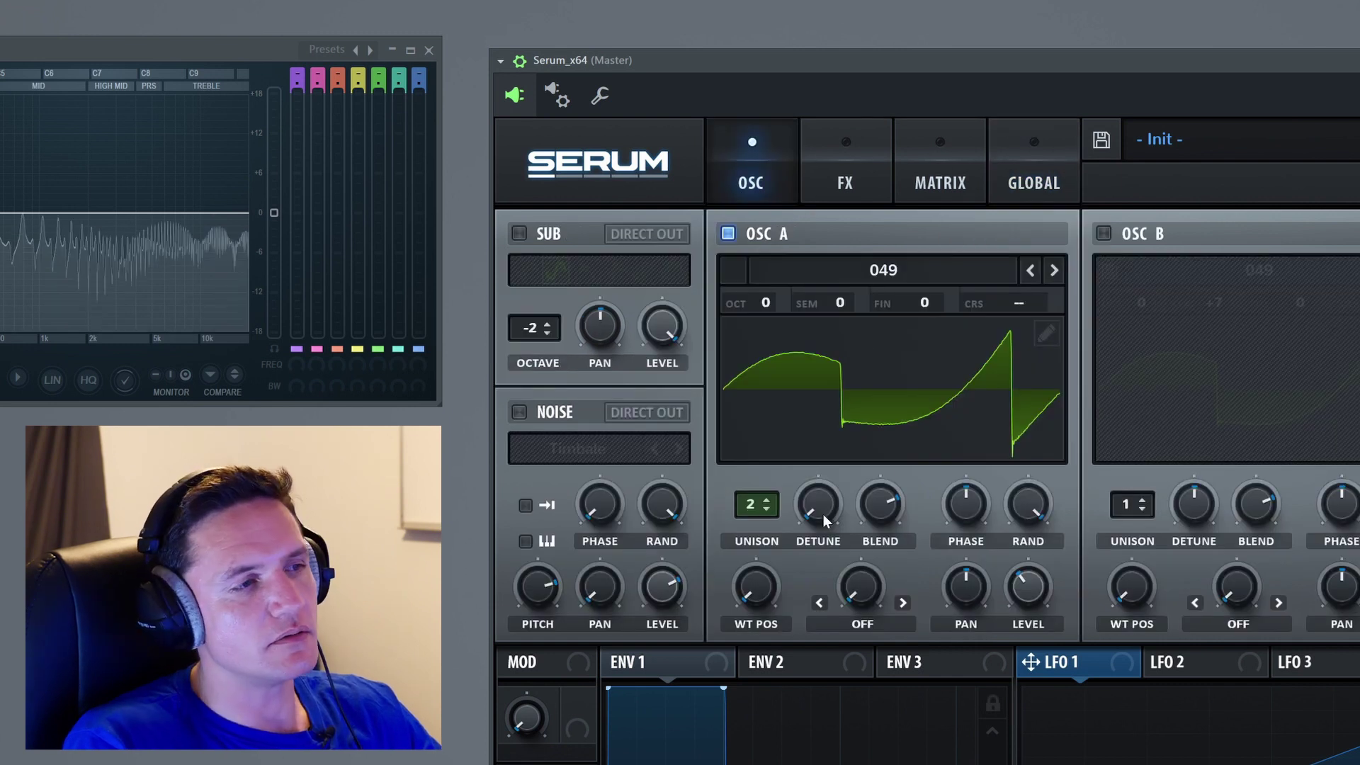
pyautogui.moveTo(822, 515)
pyautogui.mouseDown()
pyautogui.moveTo(848, 431)
pyautogui.moveTo(836, 525)
pyautogui.moveTo(821, 526)
pyautogui.mouseUp()
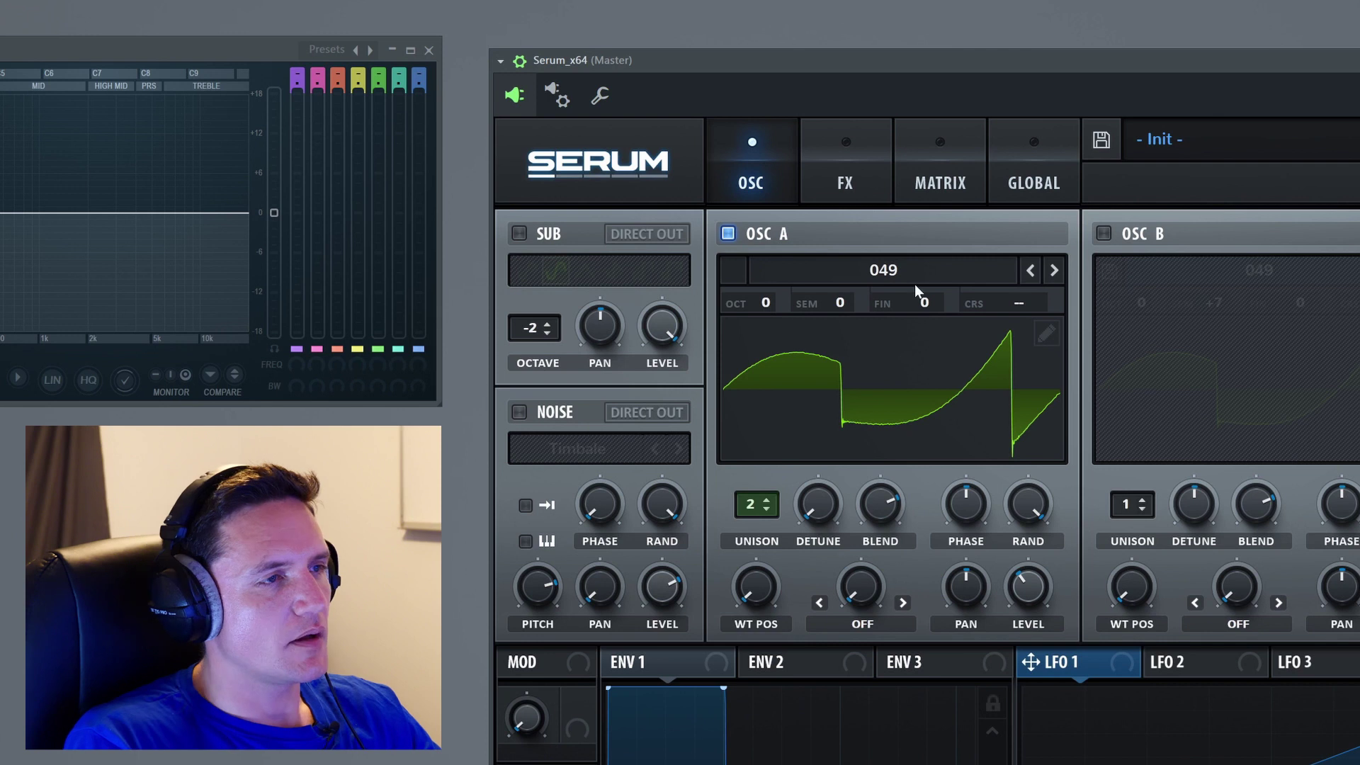
# - Drag Osc A's unison WIDTH back to 100 in the Global settings
pyautogui.click(1021, 152)
pyautogui.moveTo(687, 460); pyautogui.dragTo(686, 411)
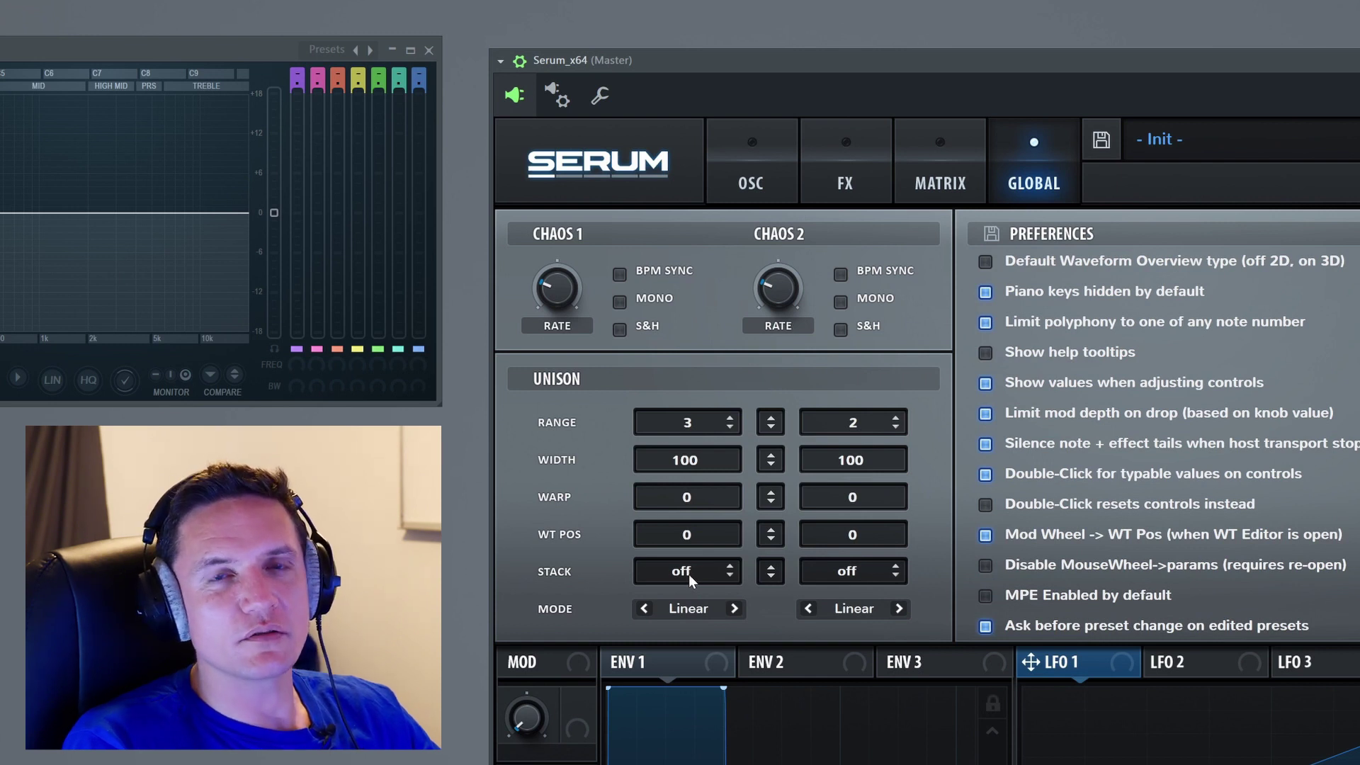
pyautogui.click(754, 162)
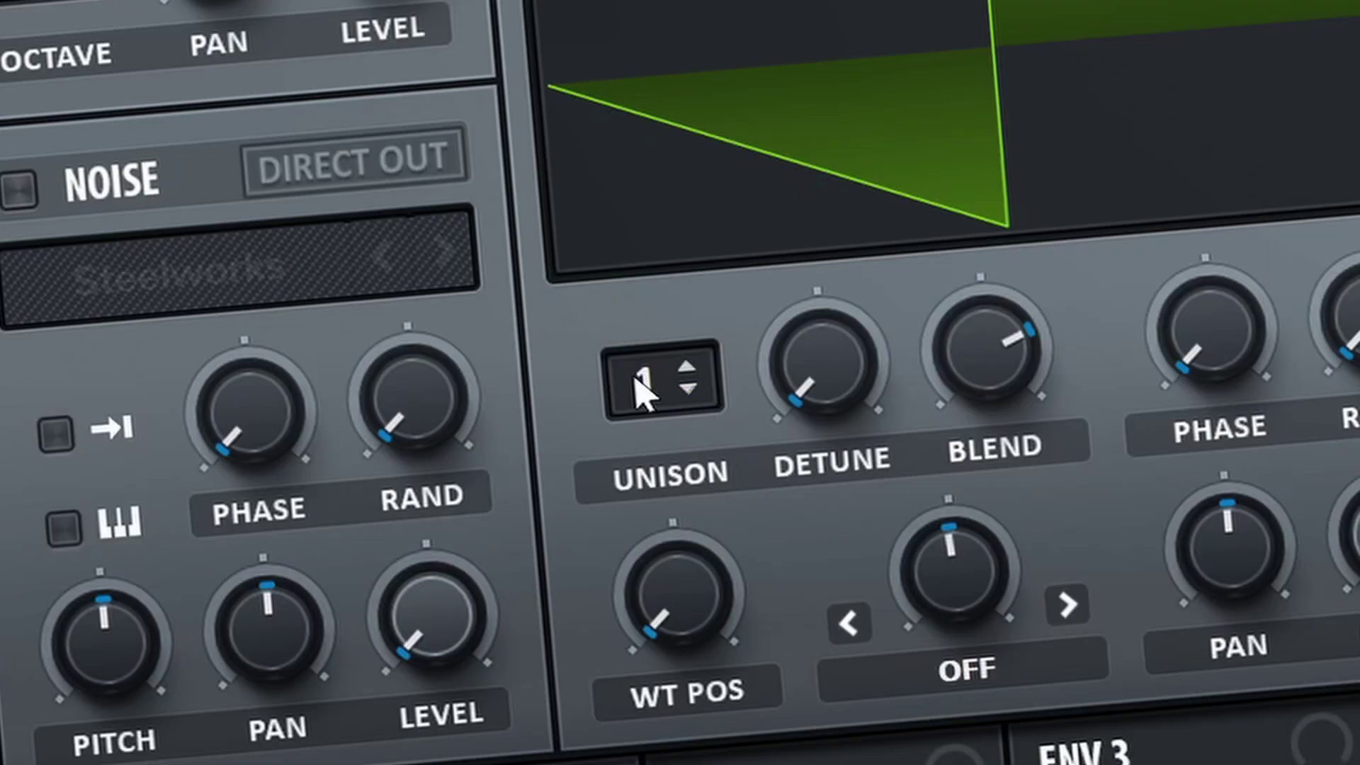
# - Raise Osc A to 4 unison voices with a little detune
pyautogui.moveTo(756, 505); pyautogui.dragTo(770, 481)
pyautogui.moveTo(694, 312); pyautogui.dragTo(704, 255)
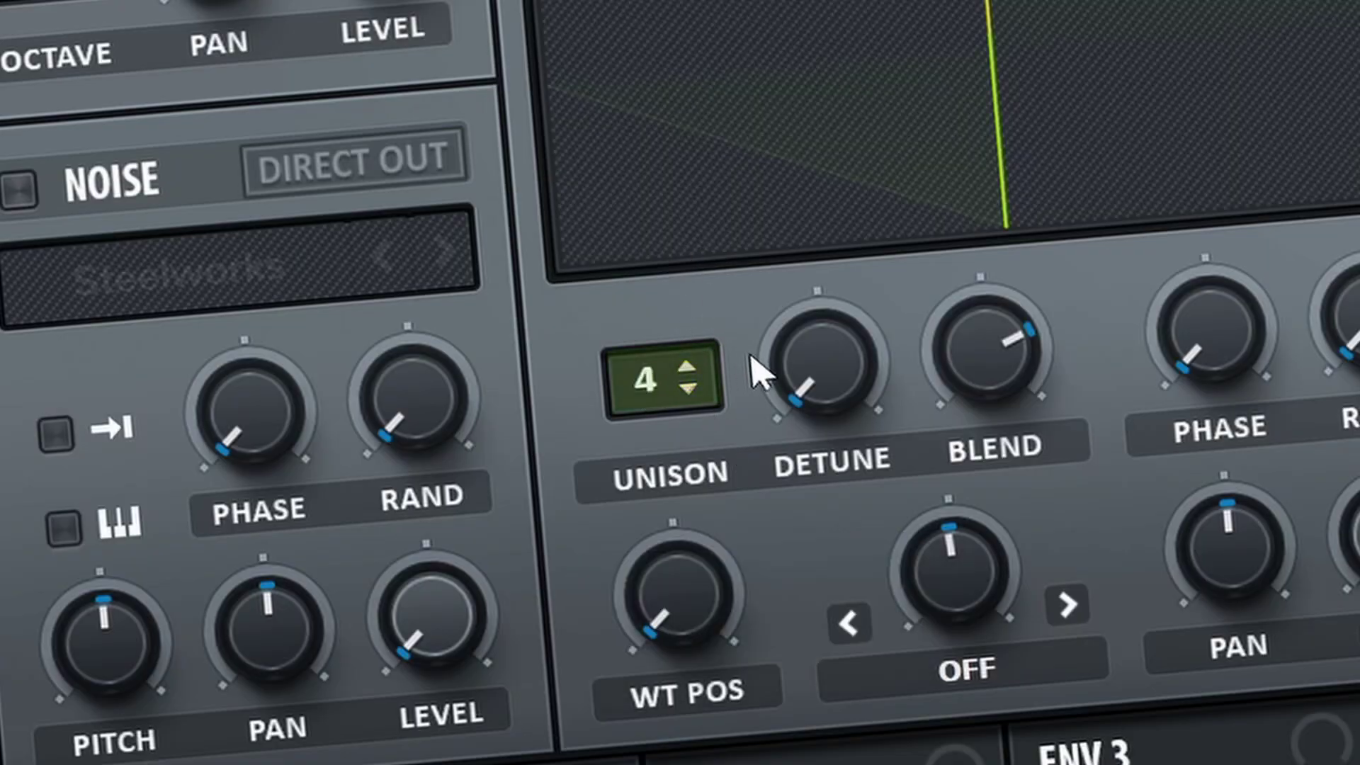
pyautogui.moveTo(814, 385); pyautogui.dragTo(838, 277)
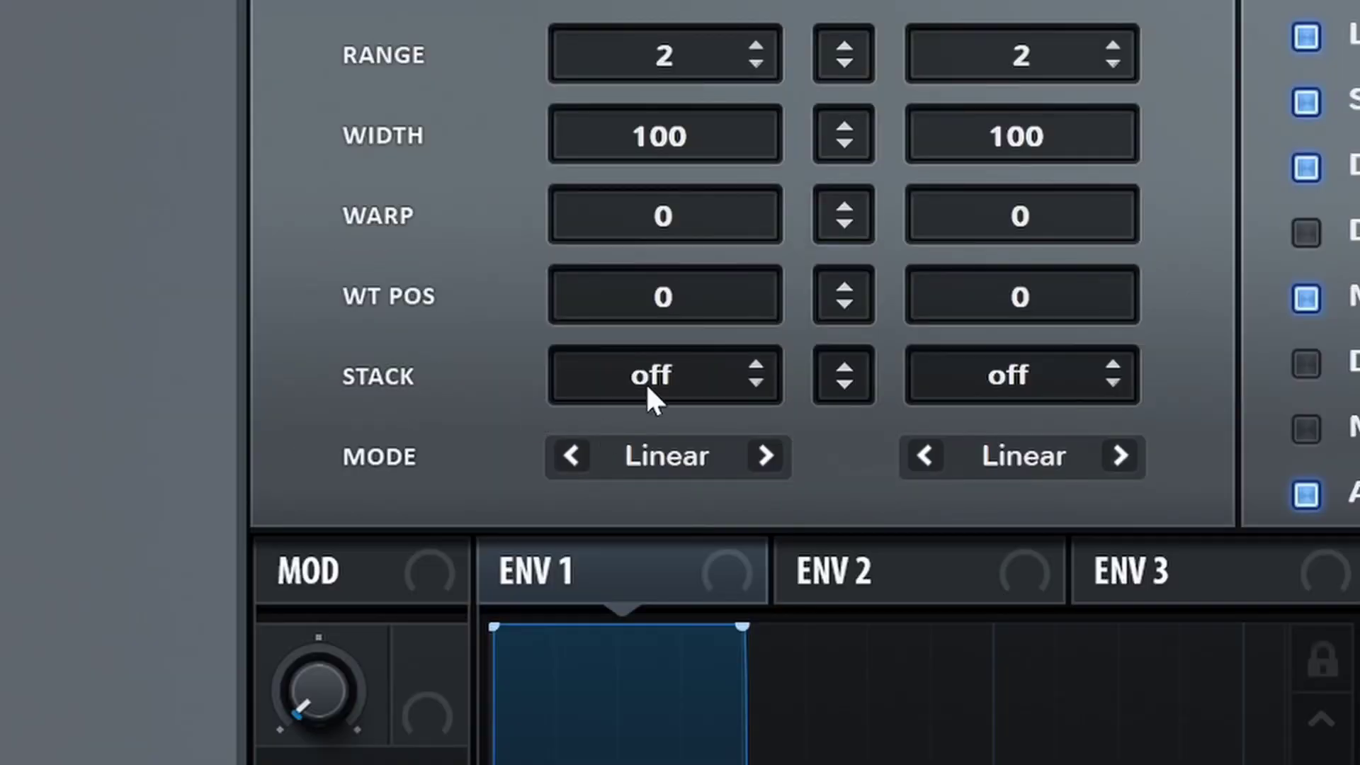
# - Step the unison stack through 12 (1x–3x), 12+7 (2x) and Center-12 to Center-24
pyautogui.moveTo(649, 388); pyautogui.dragTo(708, 359)
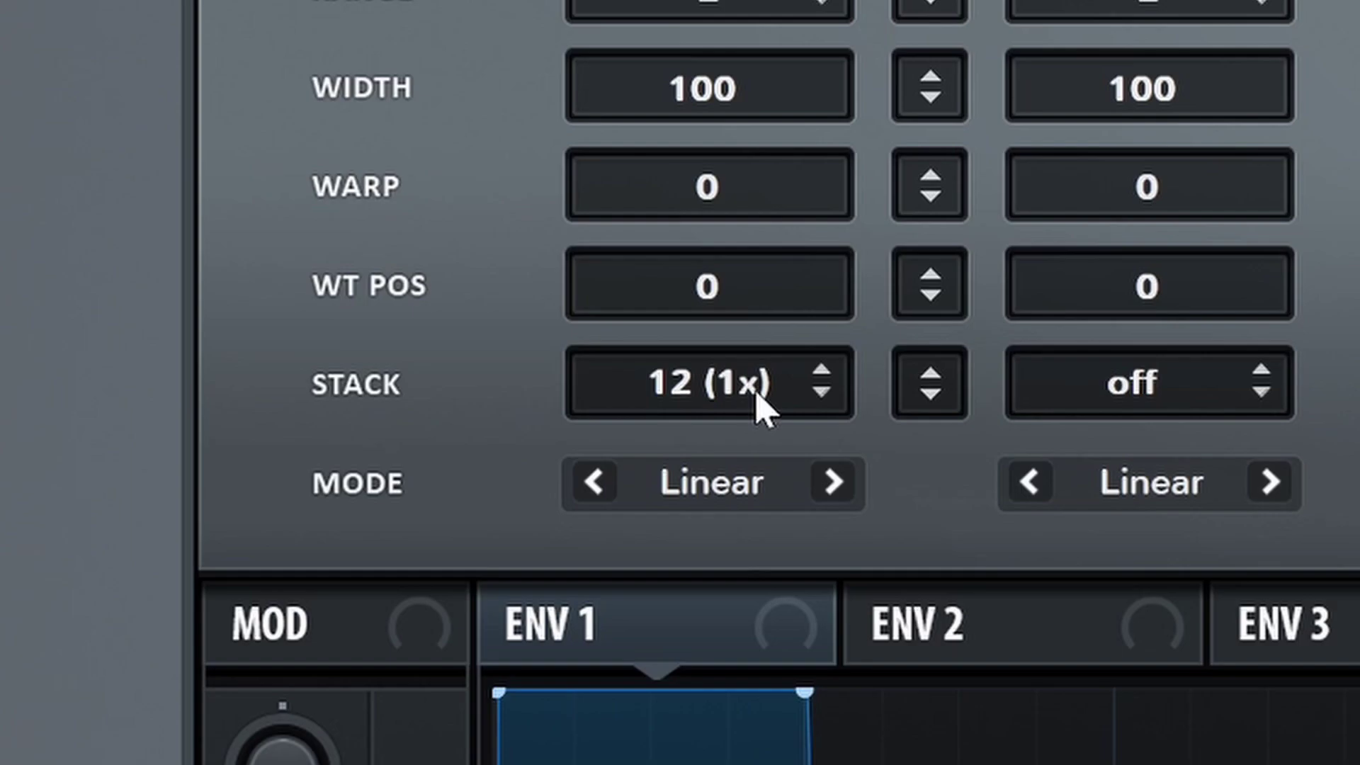
pyautogui.moveTo(165, 419); pyautogui.dragTo(169, 408)
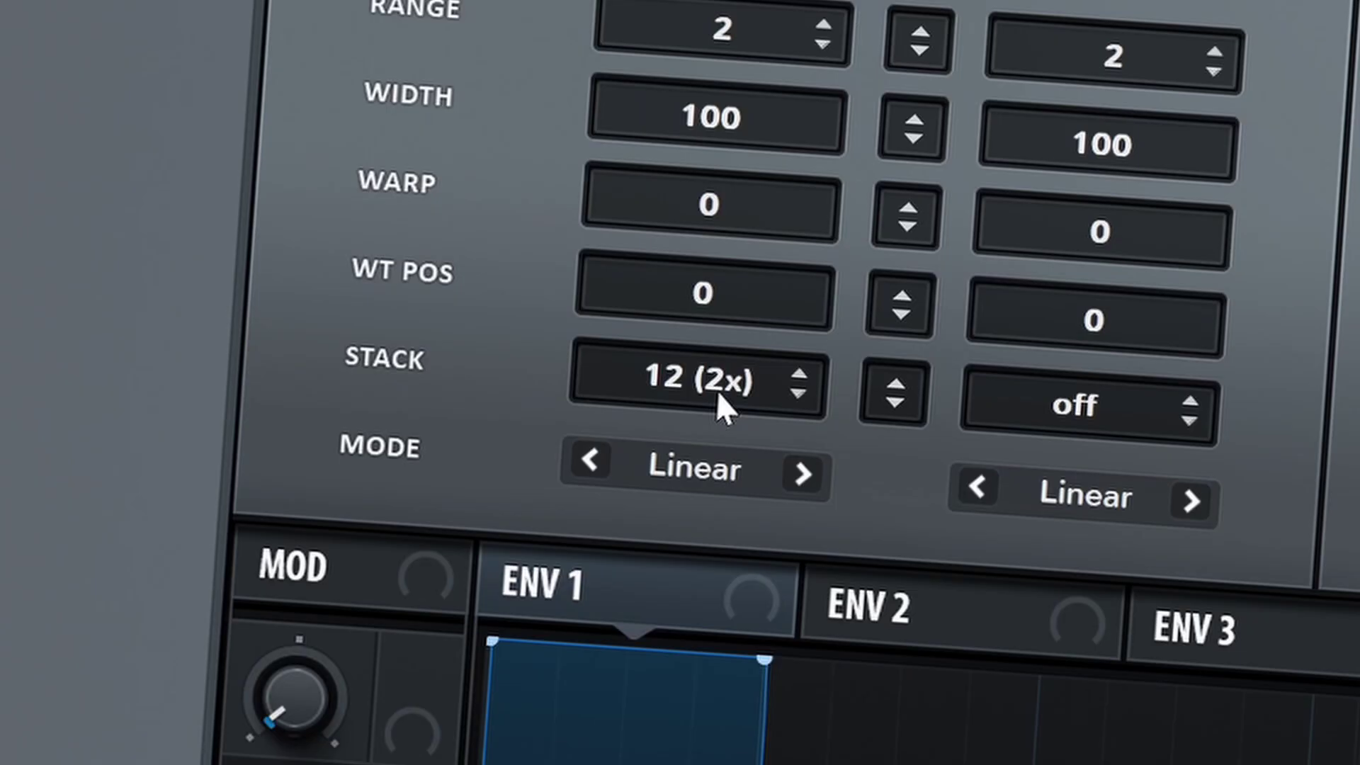
pyautogui.moveTo(716, 390); pyautogui.dragTo(769, 300)
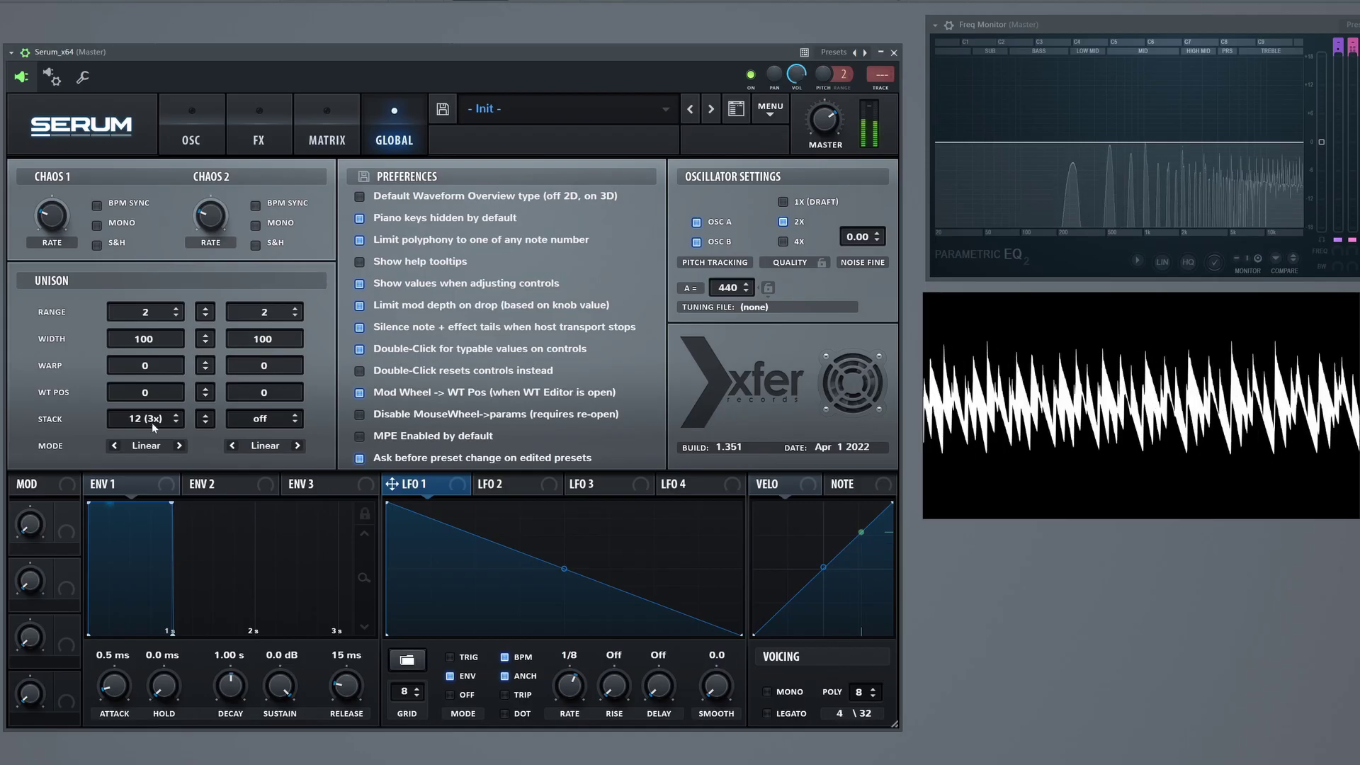
pyautogui.moveTo(153, 420); pyautogui.dragTo(156, 414)
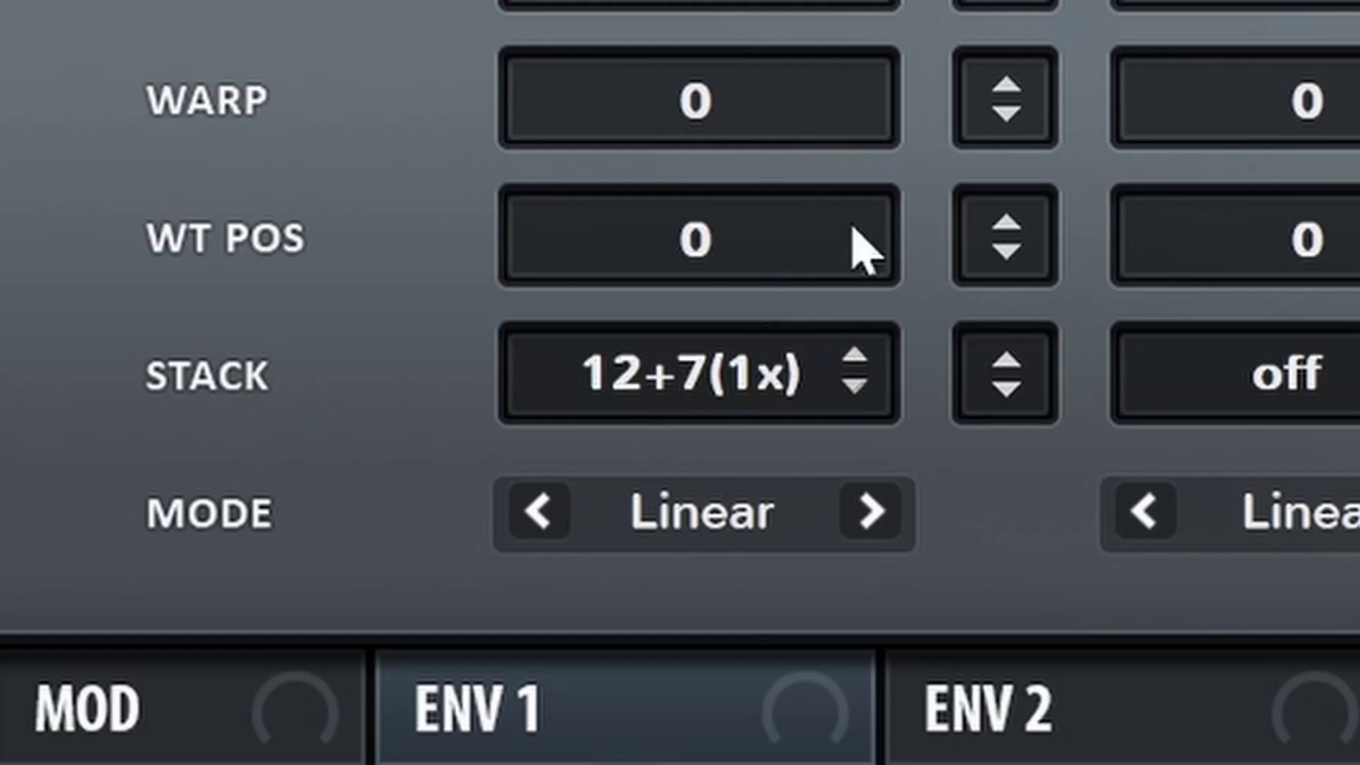
pyautogui.moveTo(776, 354)
pyautogui.mouseDown()
pyautogui.moveTo(795, 268)
pyautogui.moveTo(768, 358)
pyautogui.mouseUp()
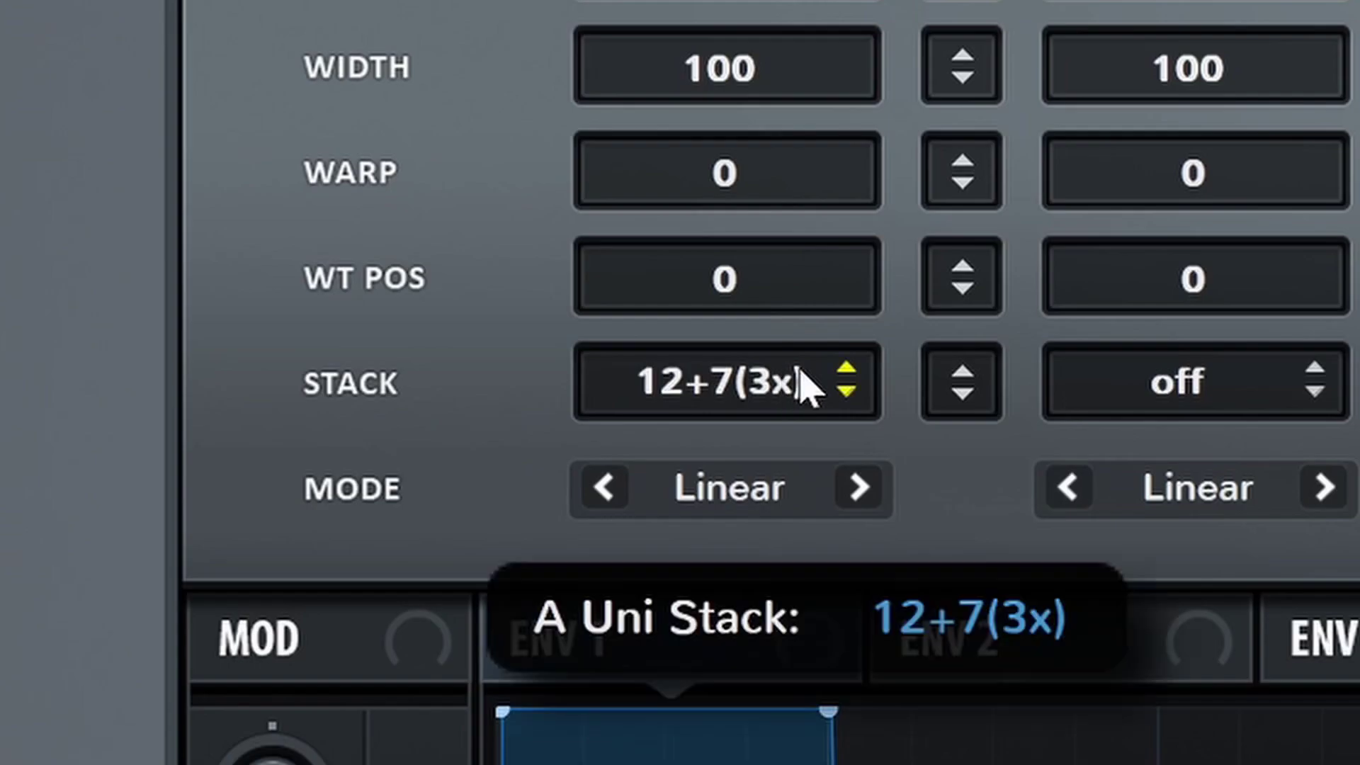
pyautogui.moveTo(804, 386); pyautogui.dragTo(844, 328)
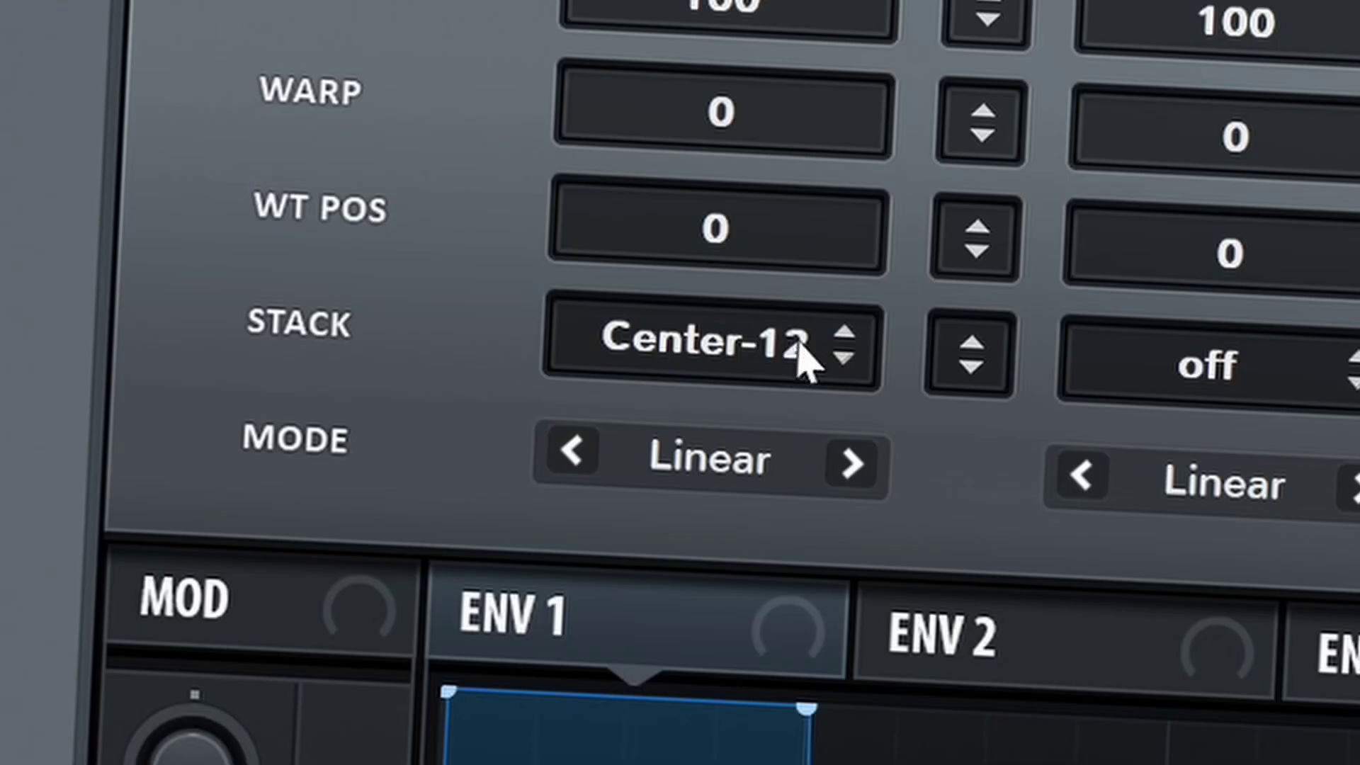
pyautogui.moveTo(164, 423); pyautogui.dragTo(174, 409)
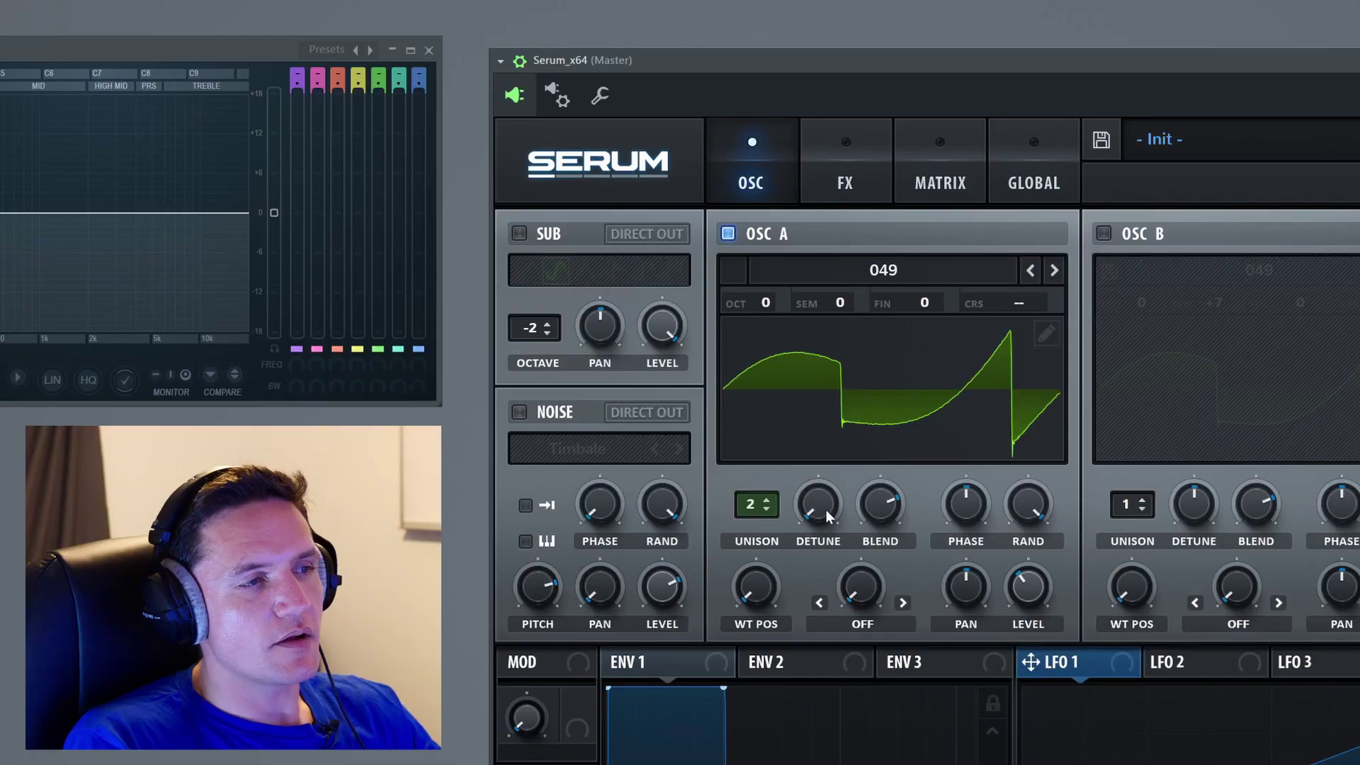
pyautogui.moveTo(827, 509); pyautogui.dragTo(839, 538)
# - Set Osc A to 3 unison voices, add slight detune, and return unison blend to 0
pyautogui.click(767, 499)
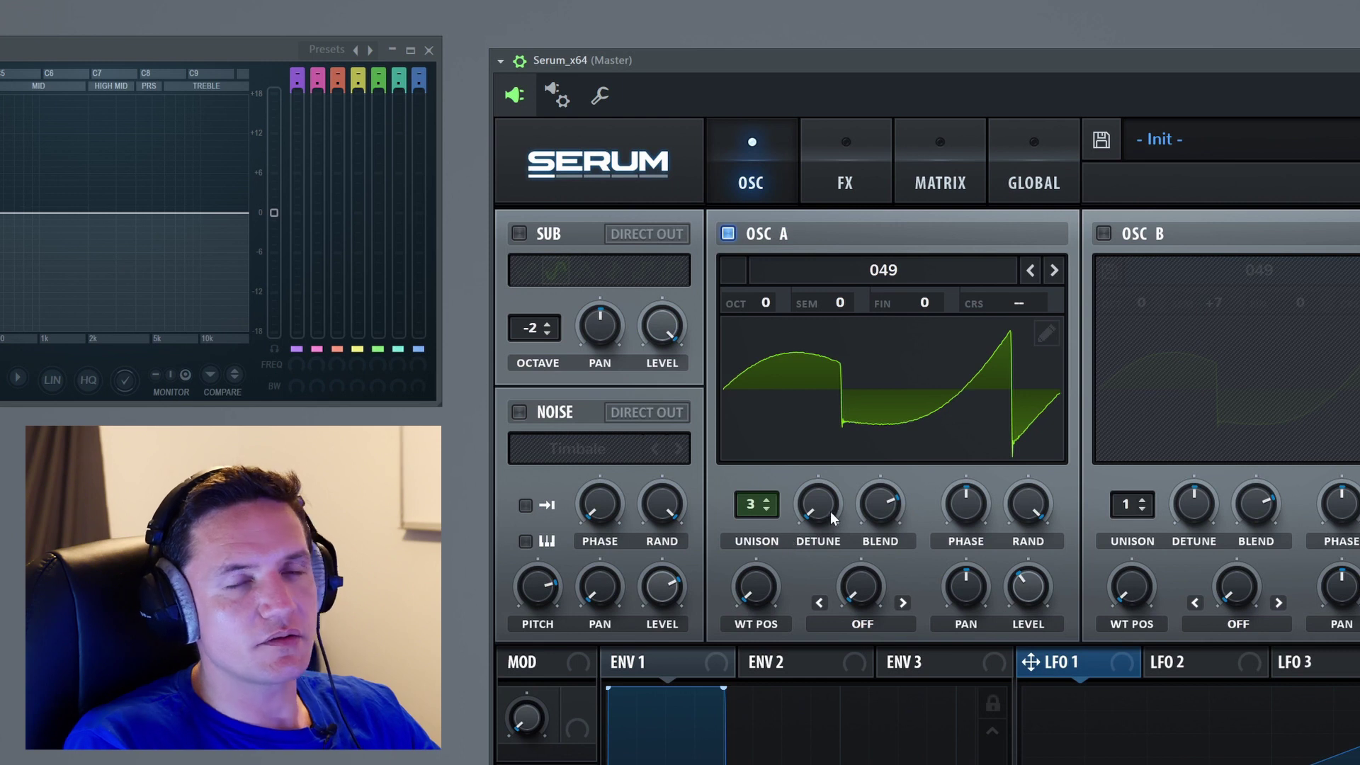
pyautogui.moveTo(830, 512); pyautogui.dragTo(882, 764)
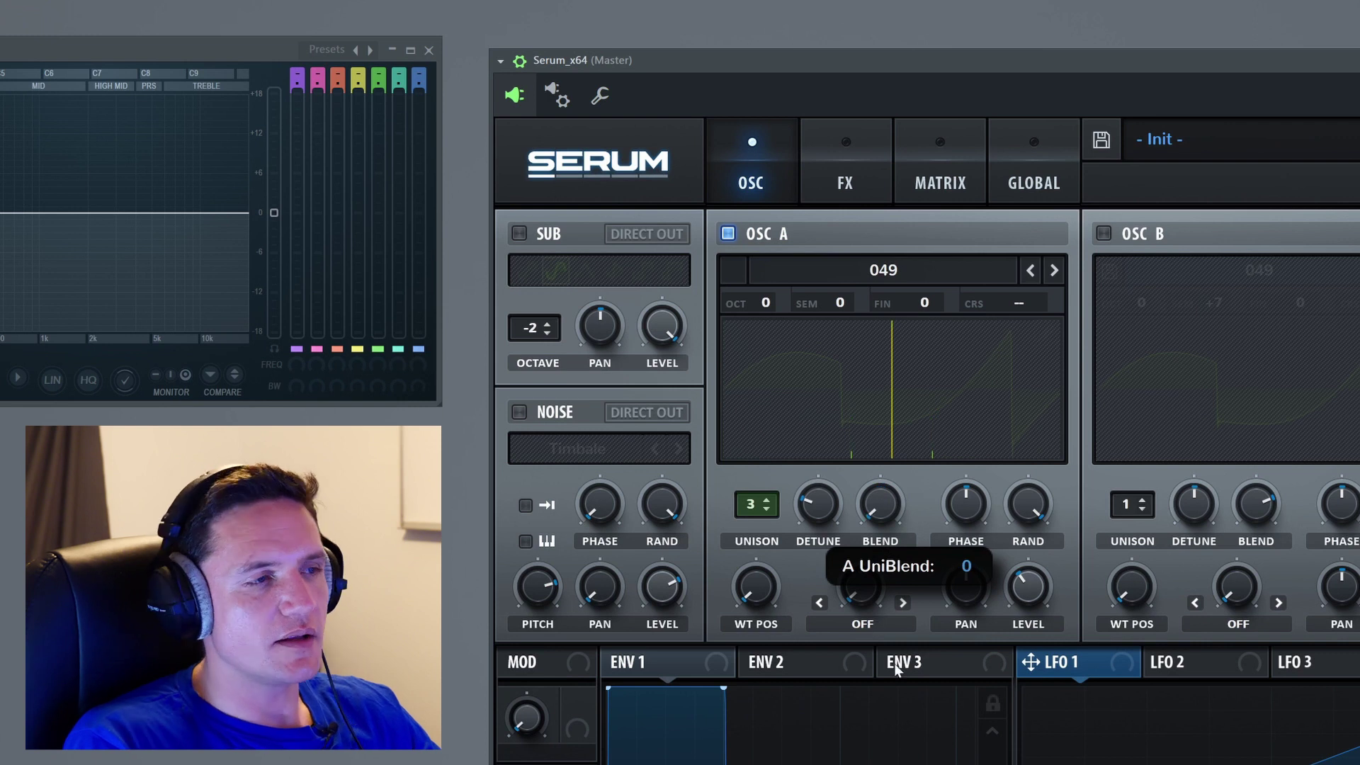
pyautogui.moveTo(894, 663); pyautogui.dragTo(894, 638)
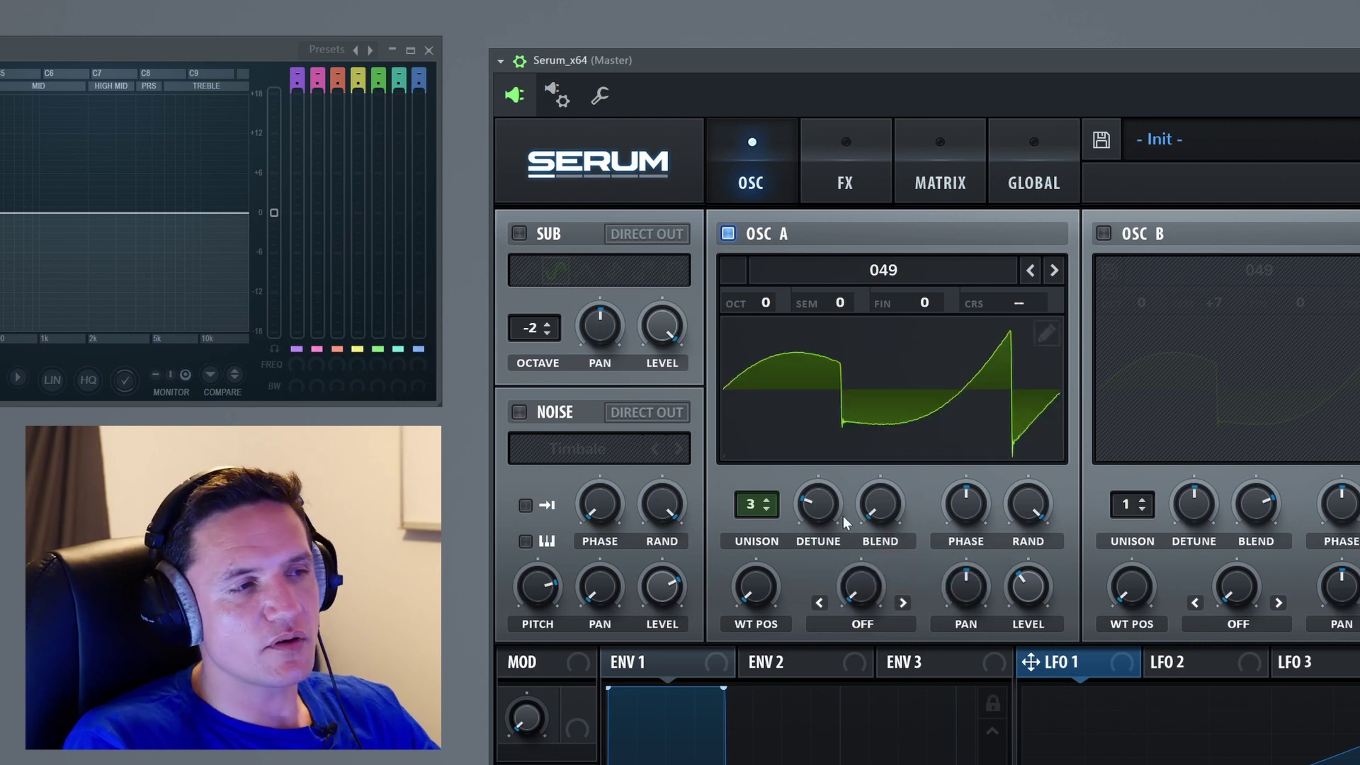
pyautogui.moveTo(882, 511); pyautogui.dragTo(925, 394)
# - Compare detune near 0.15 and blend at 100, settling on wider detune with blend 48
pyautogui.click(884, 510)
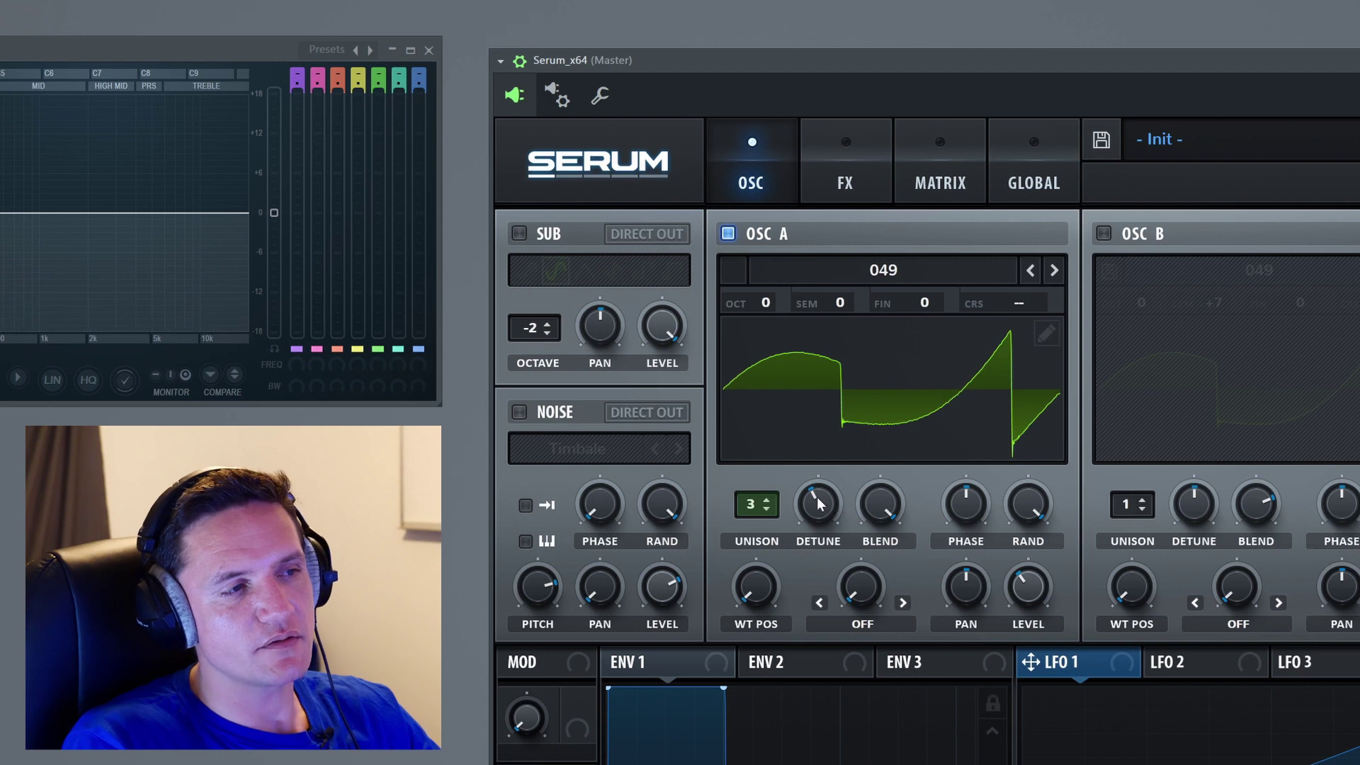
pyautogui.click(878, 518)
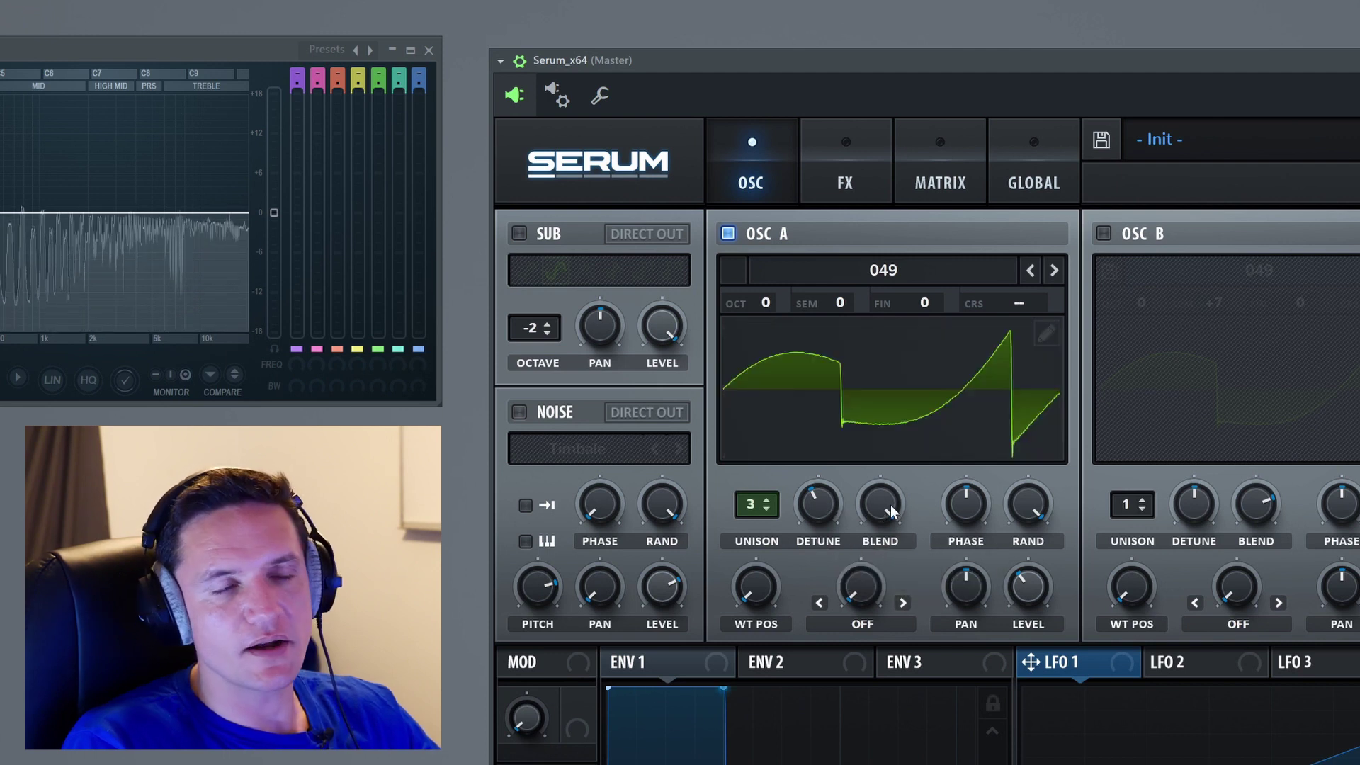
pyautogui.moveTo(824, 505); pyautogui.dragTo(835, 535)
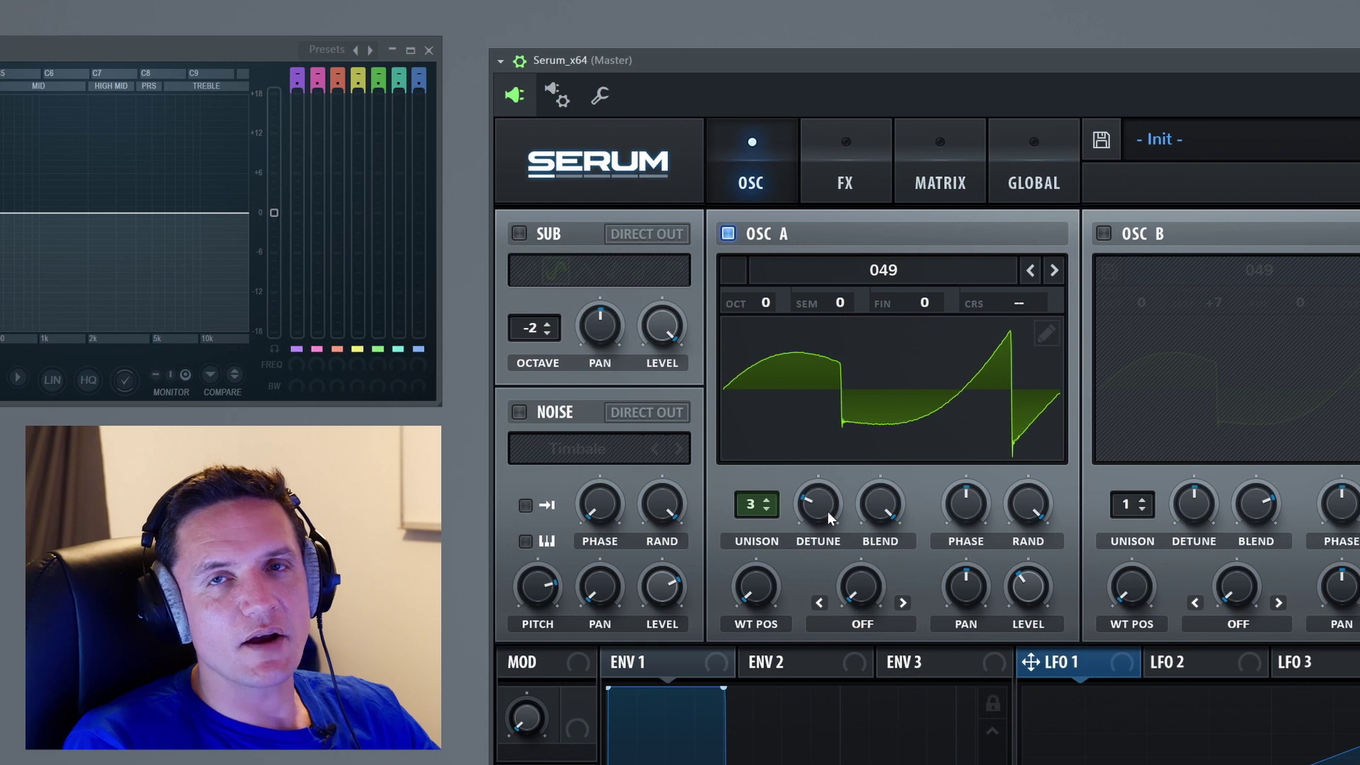
pyautogui.moveTo(878, 506)
pyautogui.mouseDown()
pyautogui.moveTo(884, 565)
pyautogui.moveTo(884, 530)
pyautogui.mouseUp()
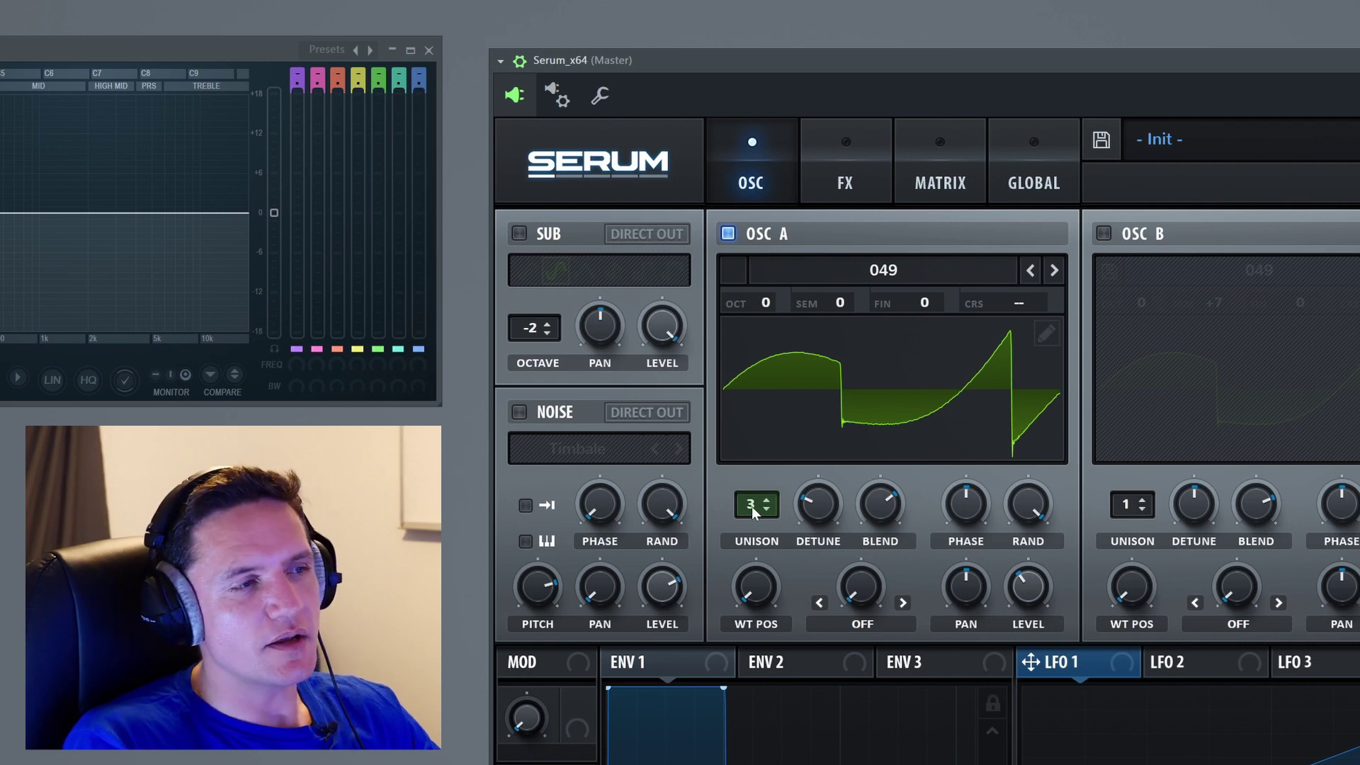
# - Take Osc A from 3 to 5 unison voices and sweep detune, settling near 0.65
pyautogui.moveTo(752, 507); pyautogui.dragTo(760, 491)
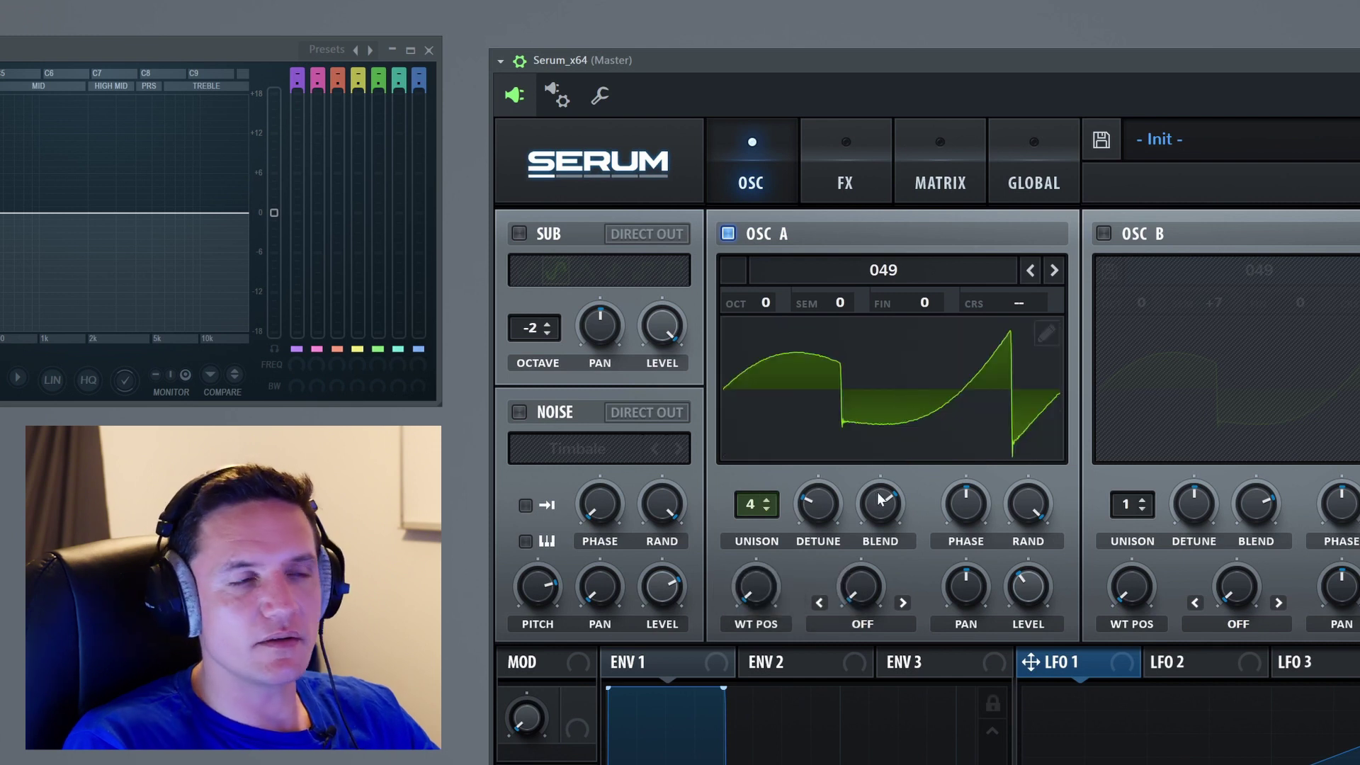
pyautogui.moveTo(819, 512); pyautogui.dragTo(834, 453)
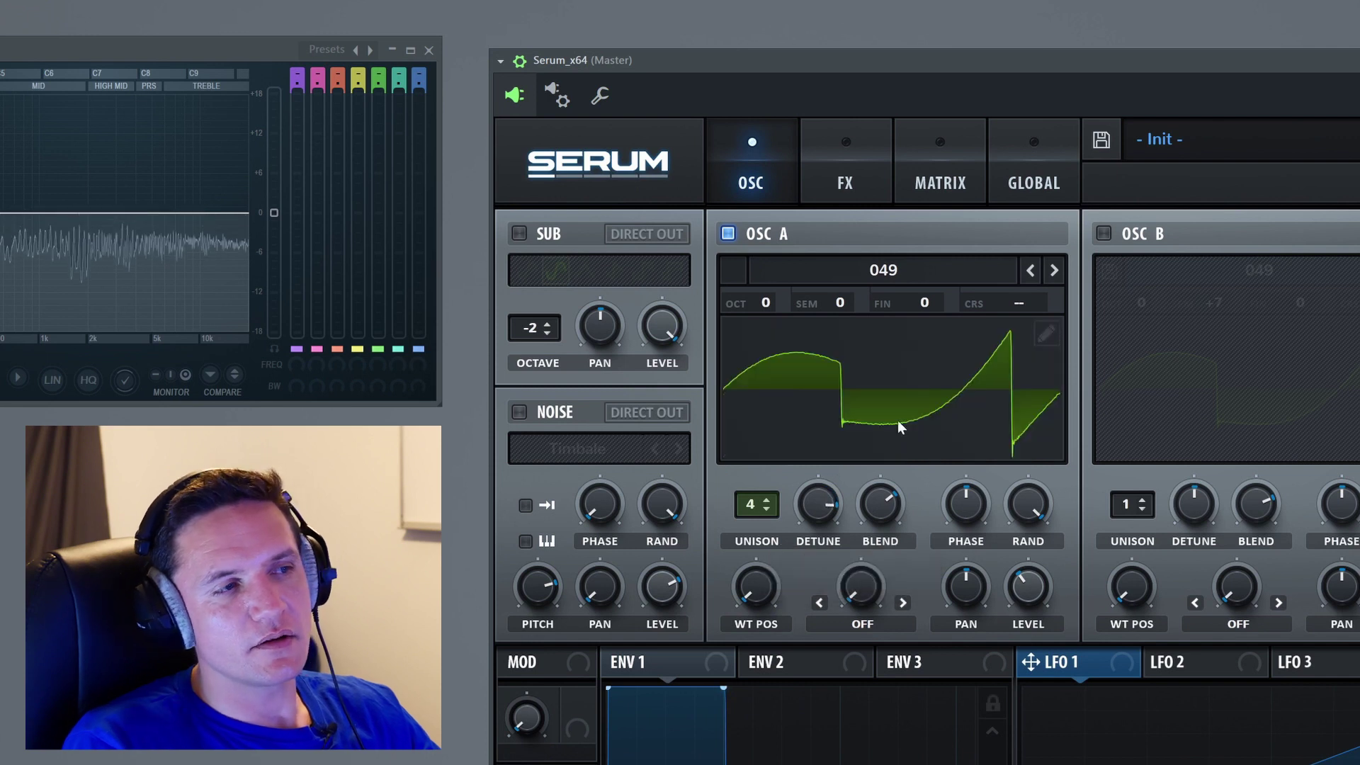
pyautogui.click(767, 500)
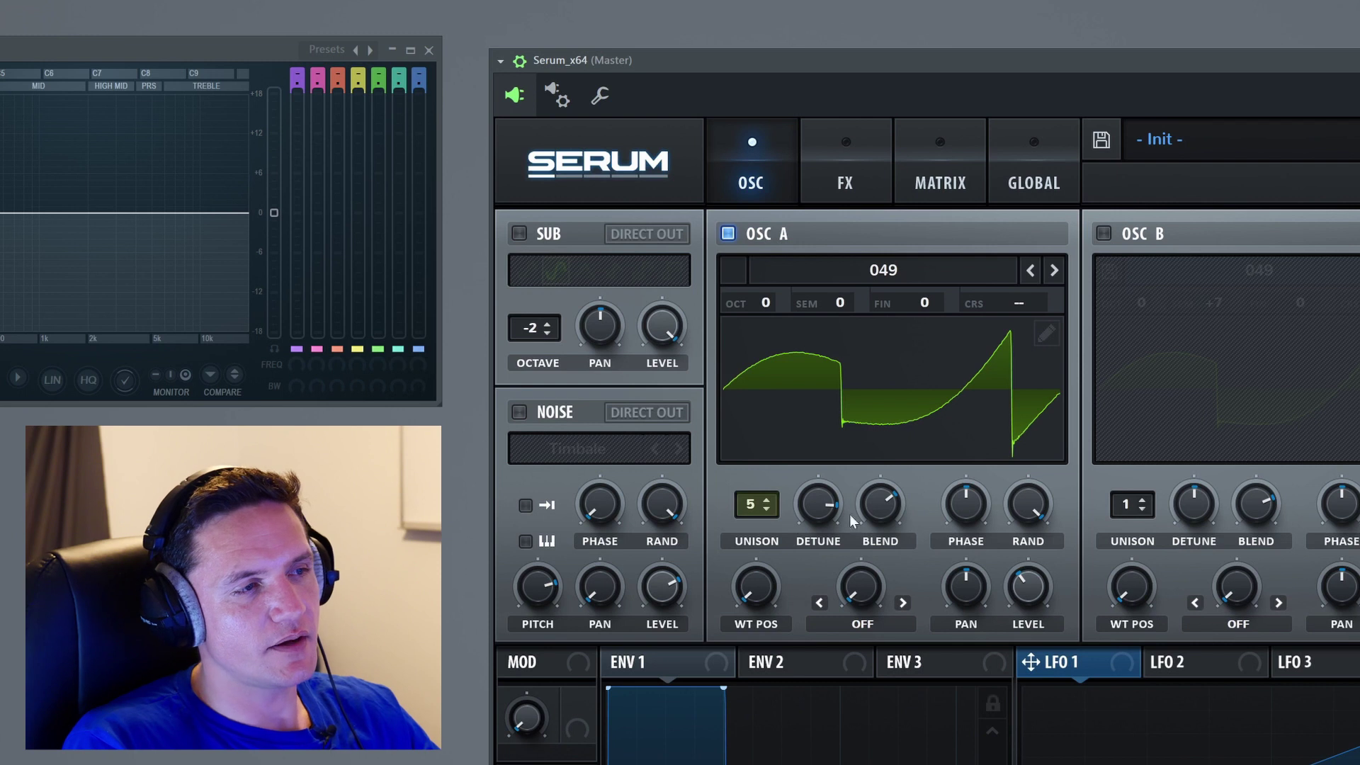
pyautogui.moveTo(806, 508); pyautogui.dragTo(814, 594)
pyautogui.moveTo(818, 504); pyautogui.dragTo(842, 434)
pyautogui.moveTo(821, 504); pyautogui.dragTo(819, 608)
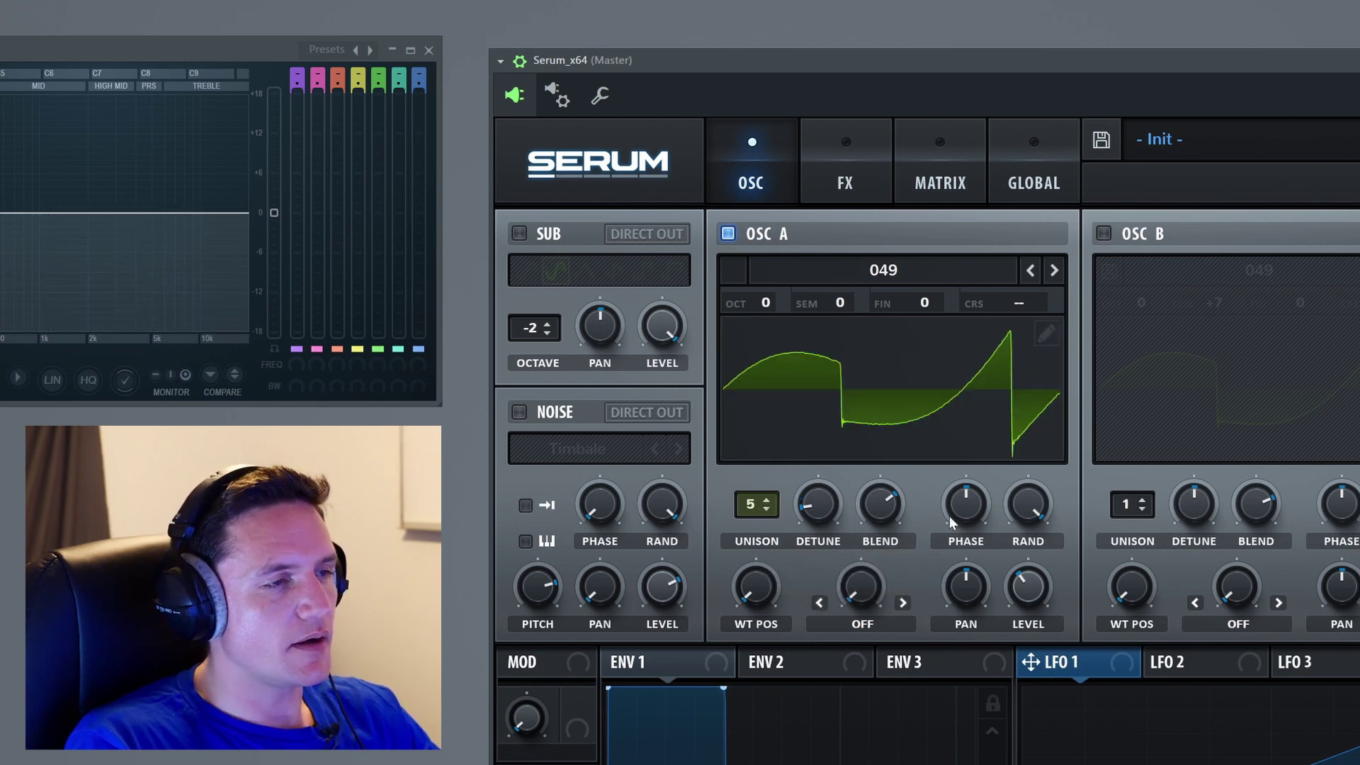
# - Check the 180° start phase, turn random phase to 0%, and drop unison to one voice
pyautogui.click(967, 509)
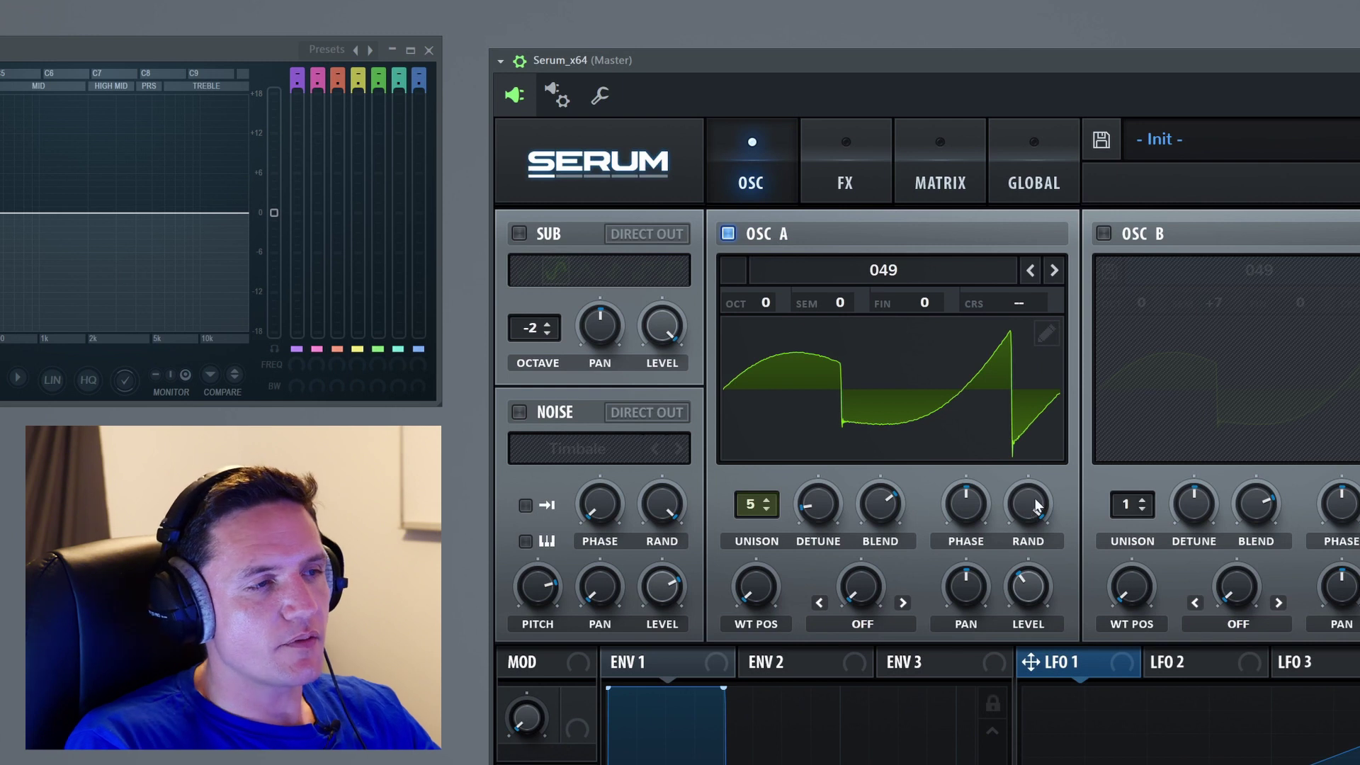
pyautogui.moveTo(1036, 505)
pyautogui.moveTo(1036, 505); pyautogui.dragTo(1060, 732)
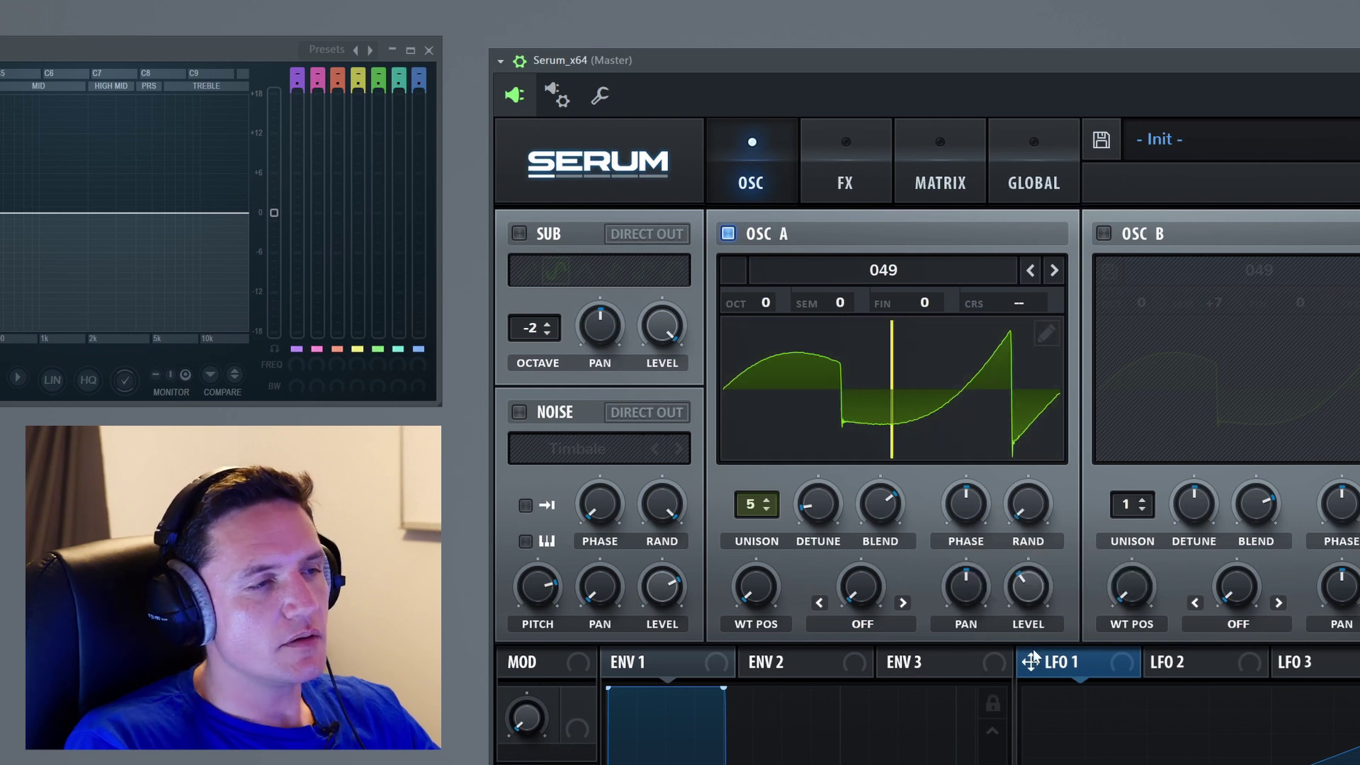
pyautogui.moveTo(967, 508)
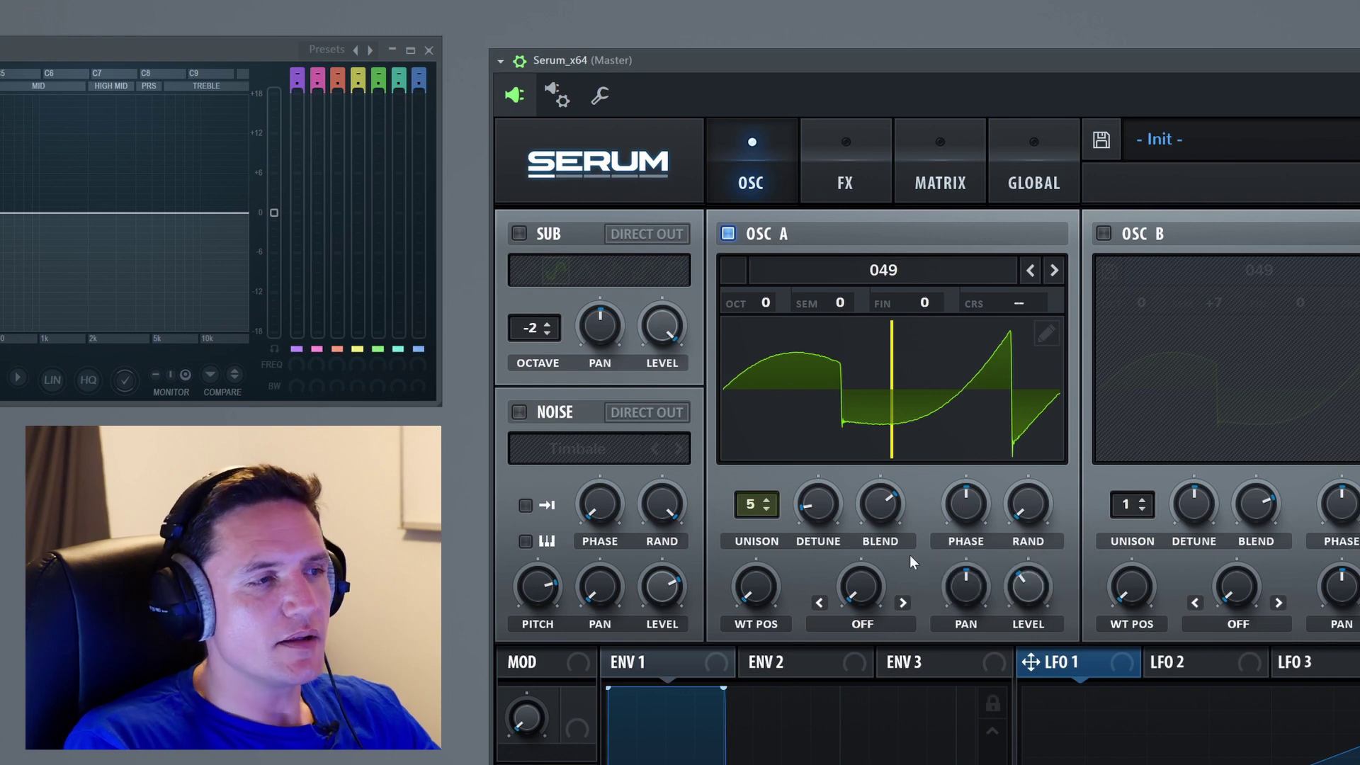
pyautogui.moveTo(762, 511); pyautogui.dragTo(775, 641)
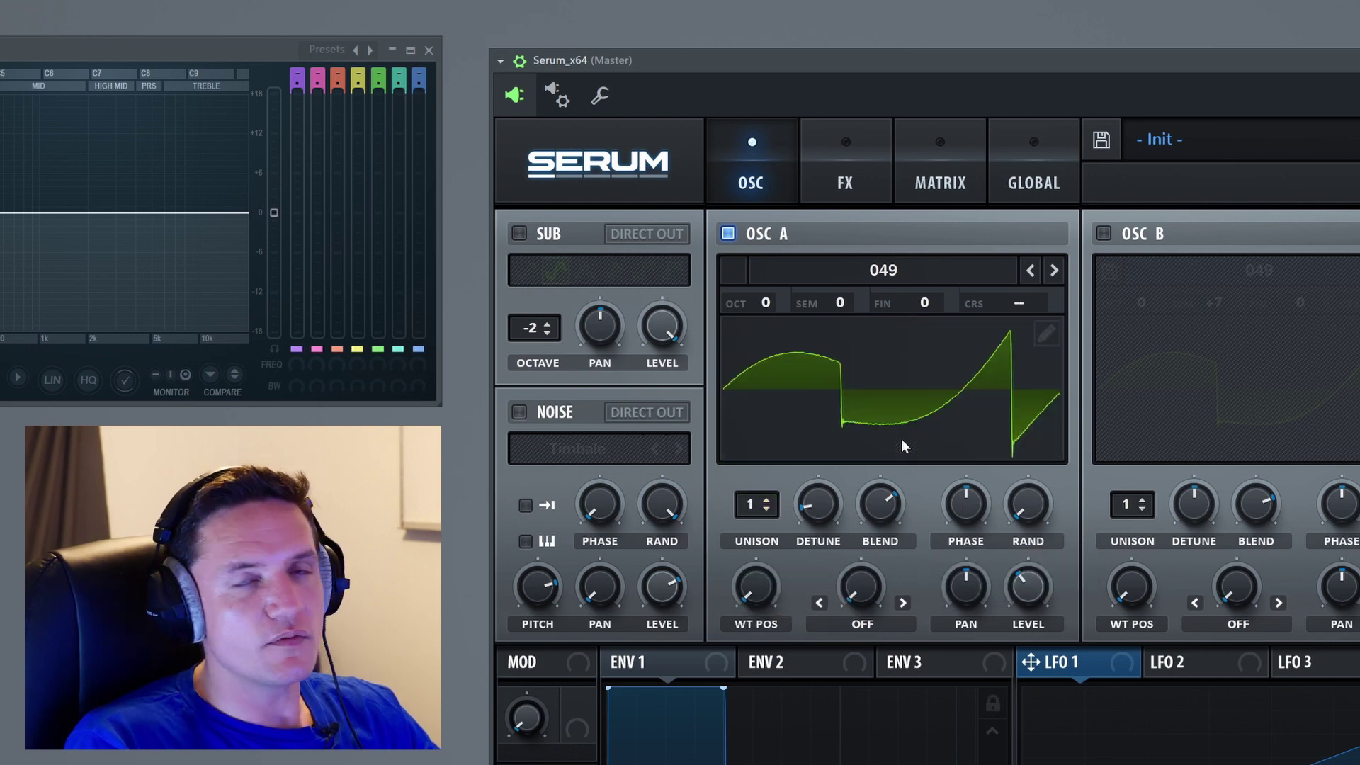
# - Set phase to 0°, try random phase at 67% then 53%, restore unison, shift phase to 316°
pyautogui.moveTo(971, 508)
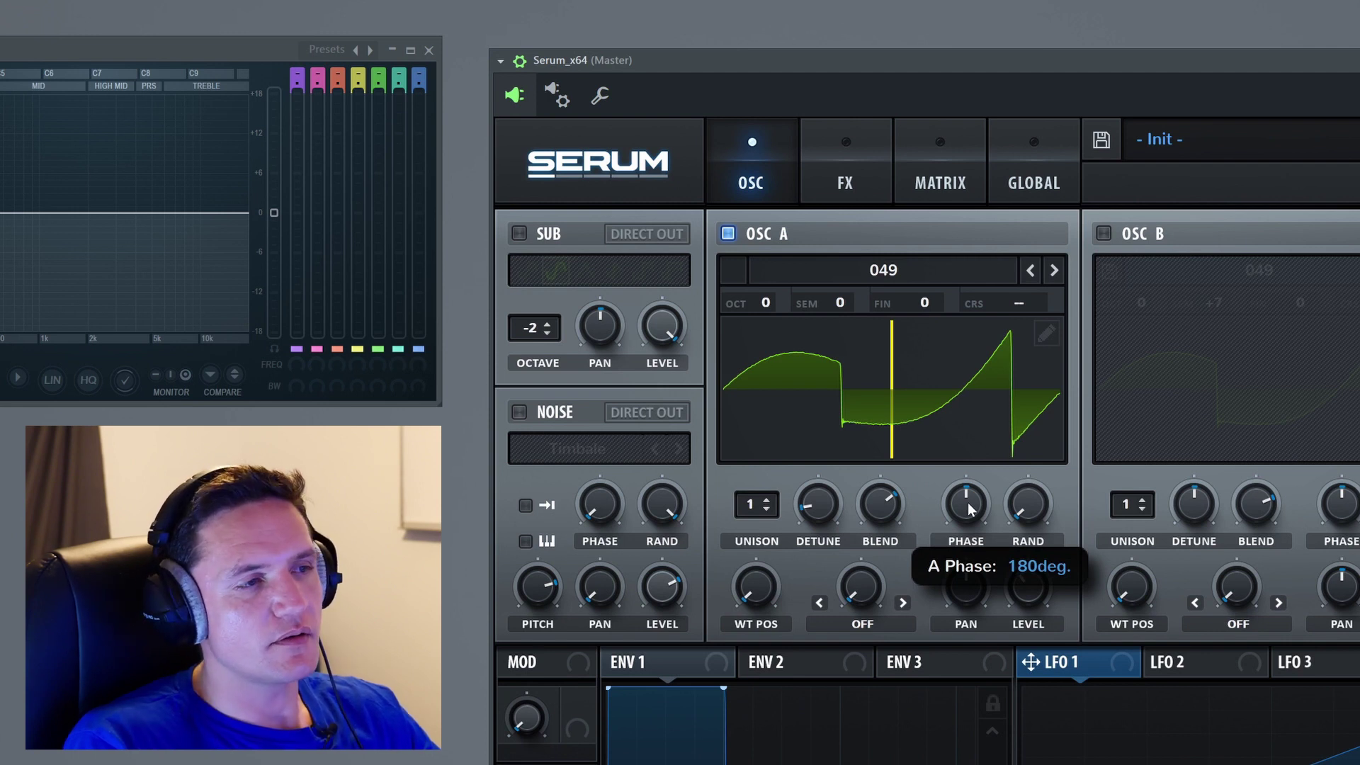
pyautogui.moveTo(970, 509); pyautogui.dragTo(978, 636)
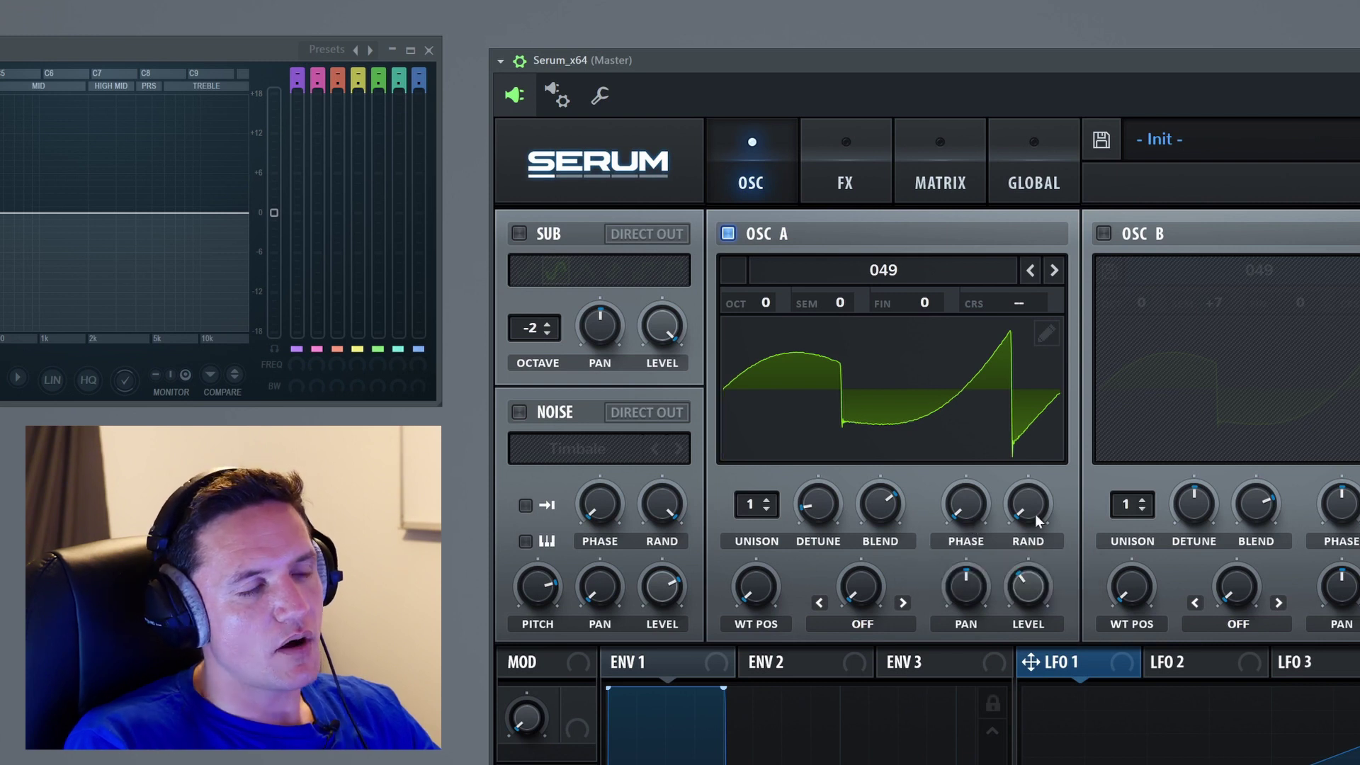
pyautogui.moveTo(1035, 512); pyautogui.dragTo(1077, 388)
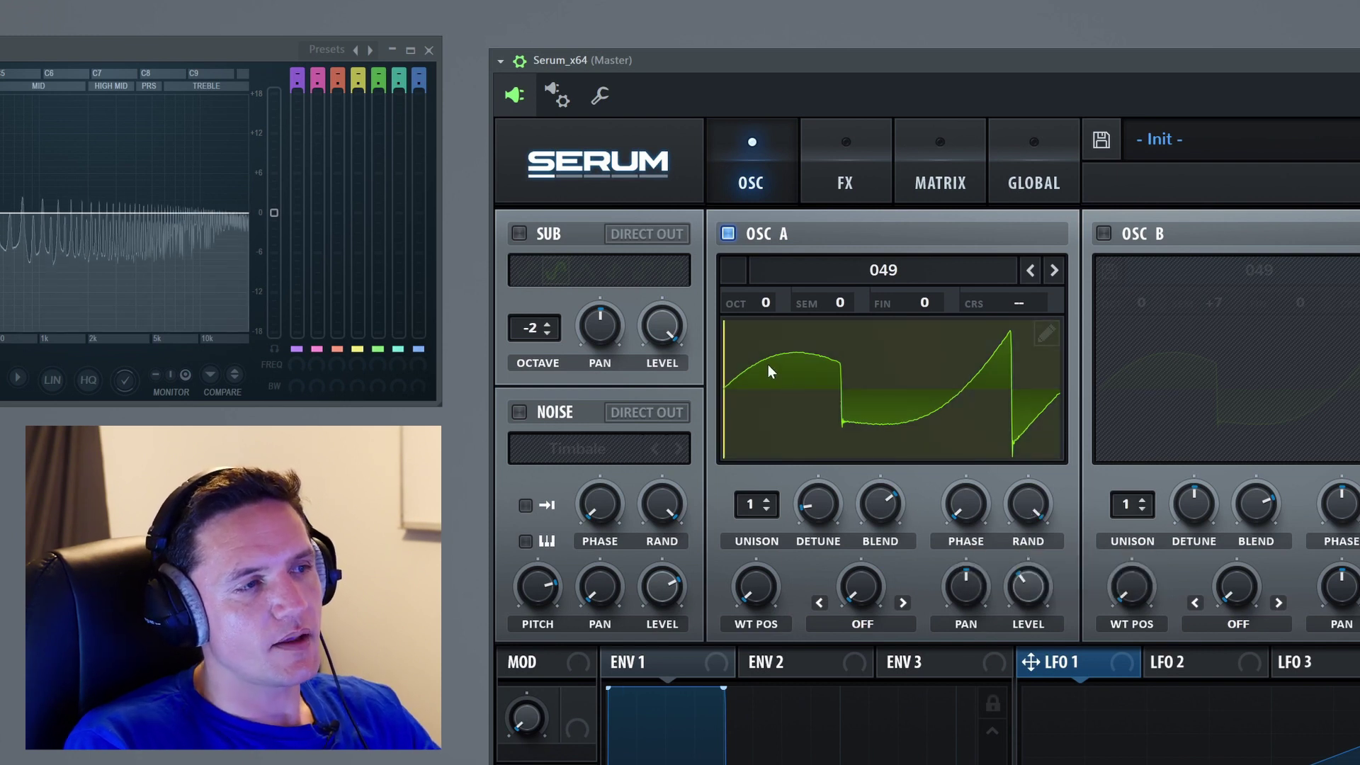
pyautogui.moveTo(1025, 505)
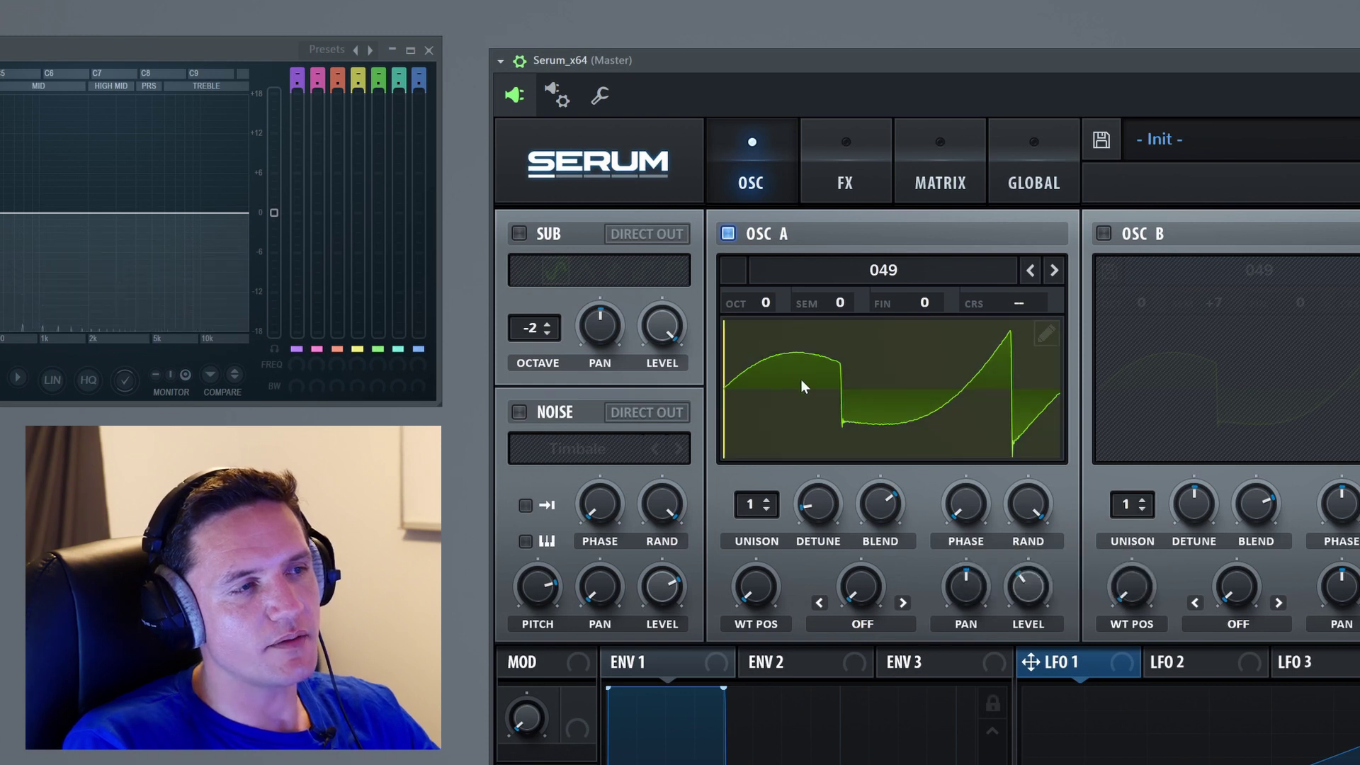
pyautogui.moveTo(1040, 502); pyautogui.dragTo(1028, 568)
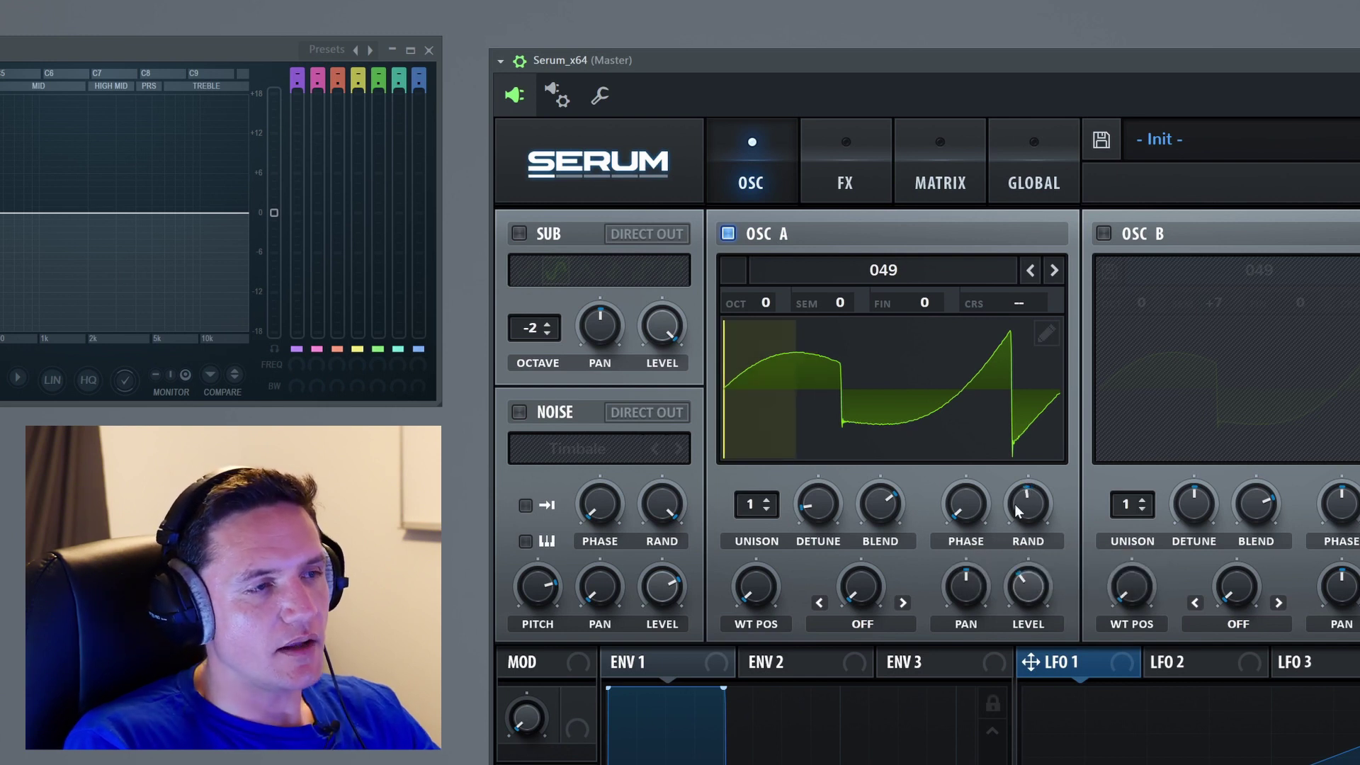
pyautogui.moveTo(755, 504); pyautogui.dragTo(773, 438)
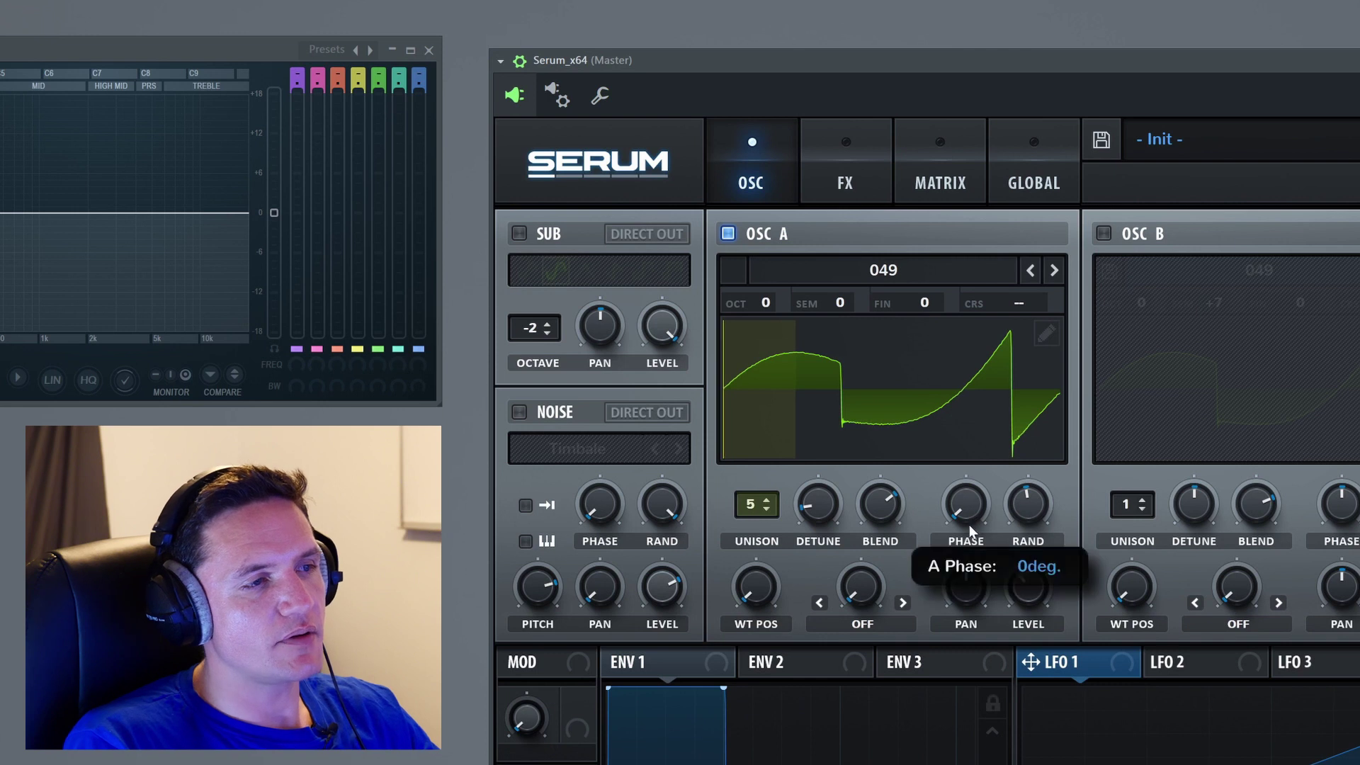
pyautogui.moveTo(1036, 504); pyautogui.dragTo(990, 513)
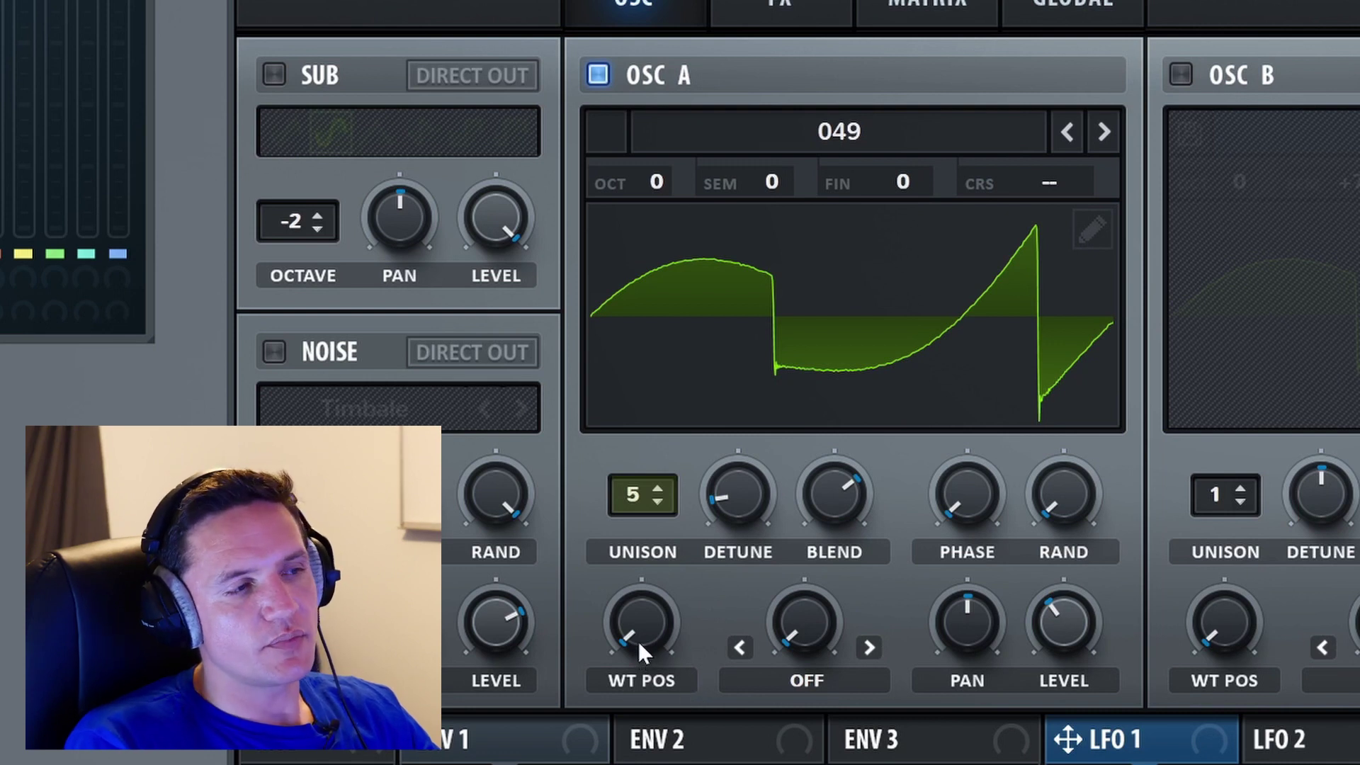
# - Sweep Osc A's wavetable position up to 196, switch to 3D view, and bring it back to 1
pyautogui.moveTo(641, 636)
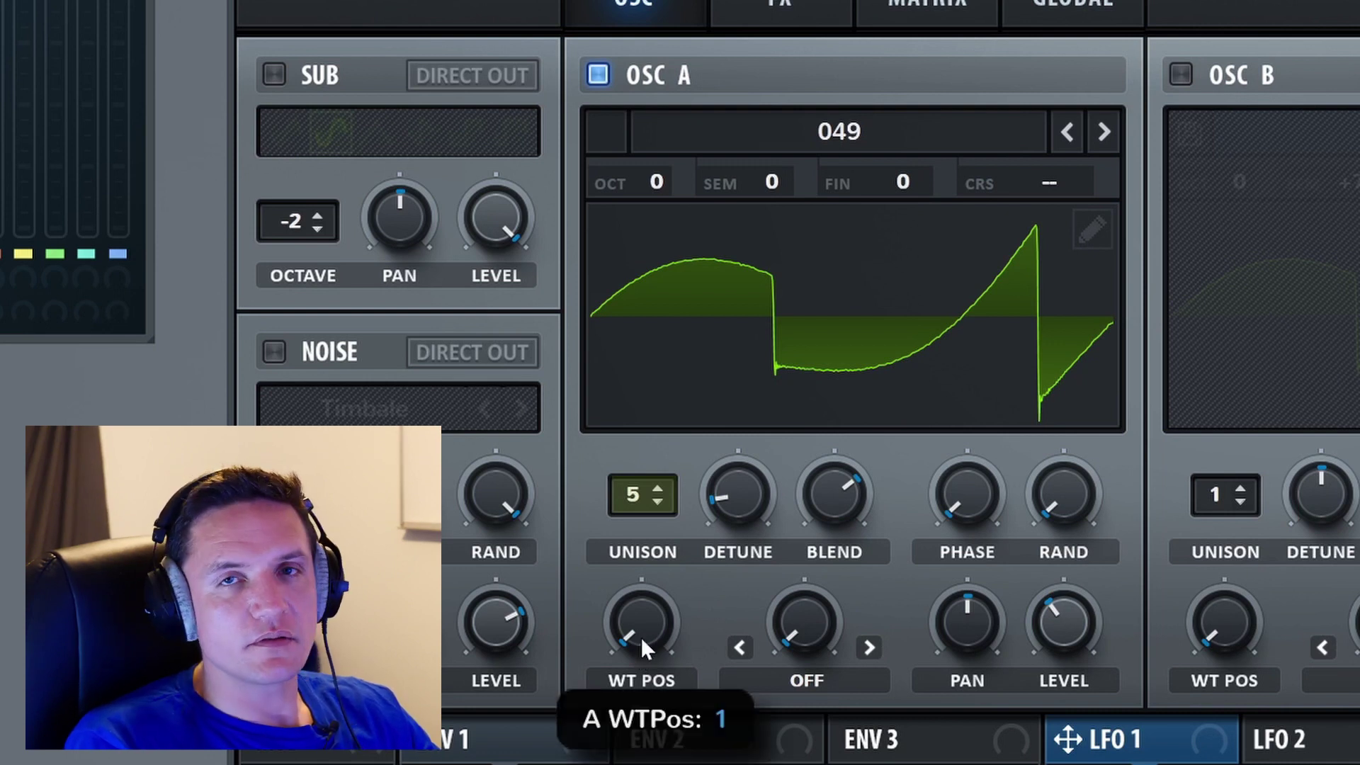
pyautogui.moveTo(641, 637); pyautogui.dragTo(733, 385)
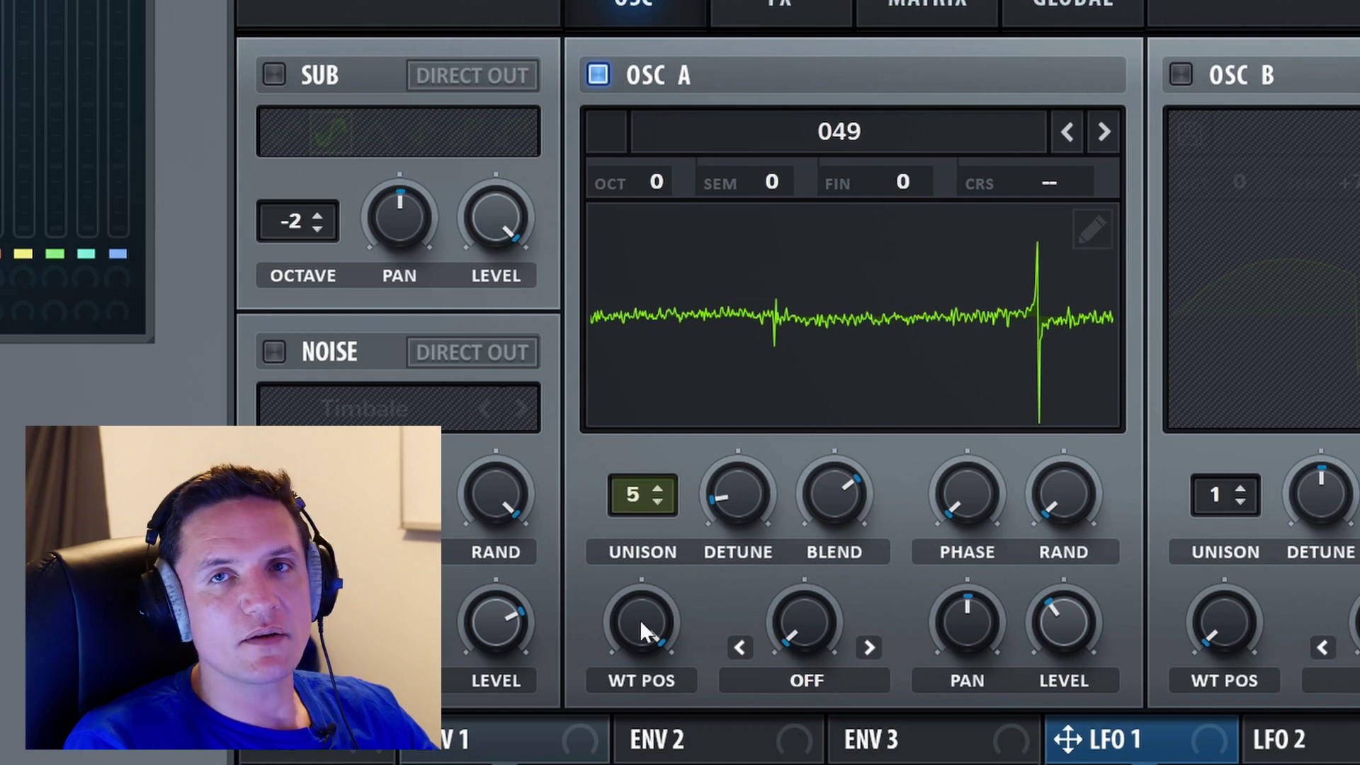
pyautogui.click(894, 306)
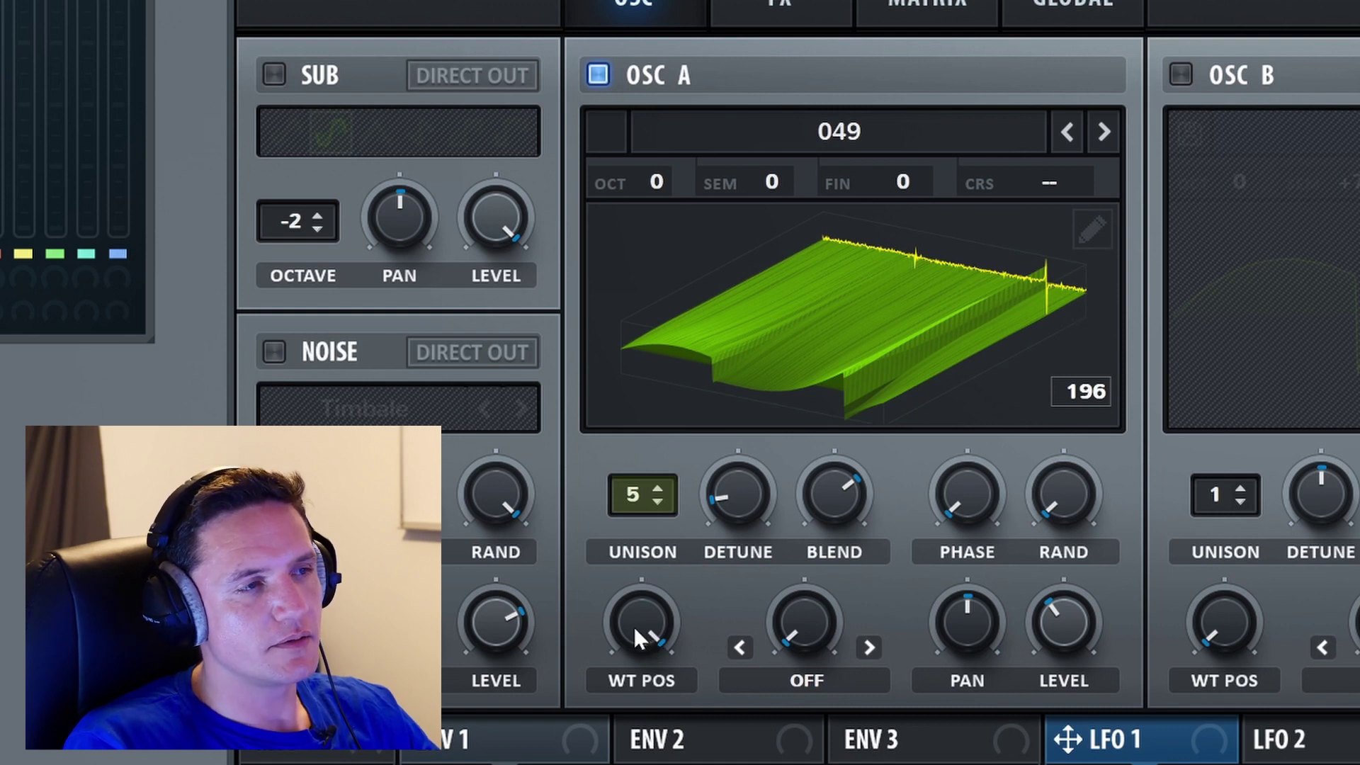
pyautogui.moveTo(633, 627); pyautogui.dragTo(629, 764)
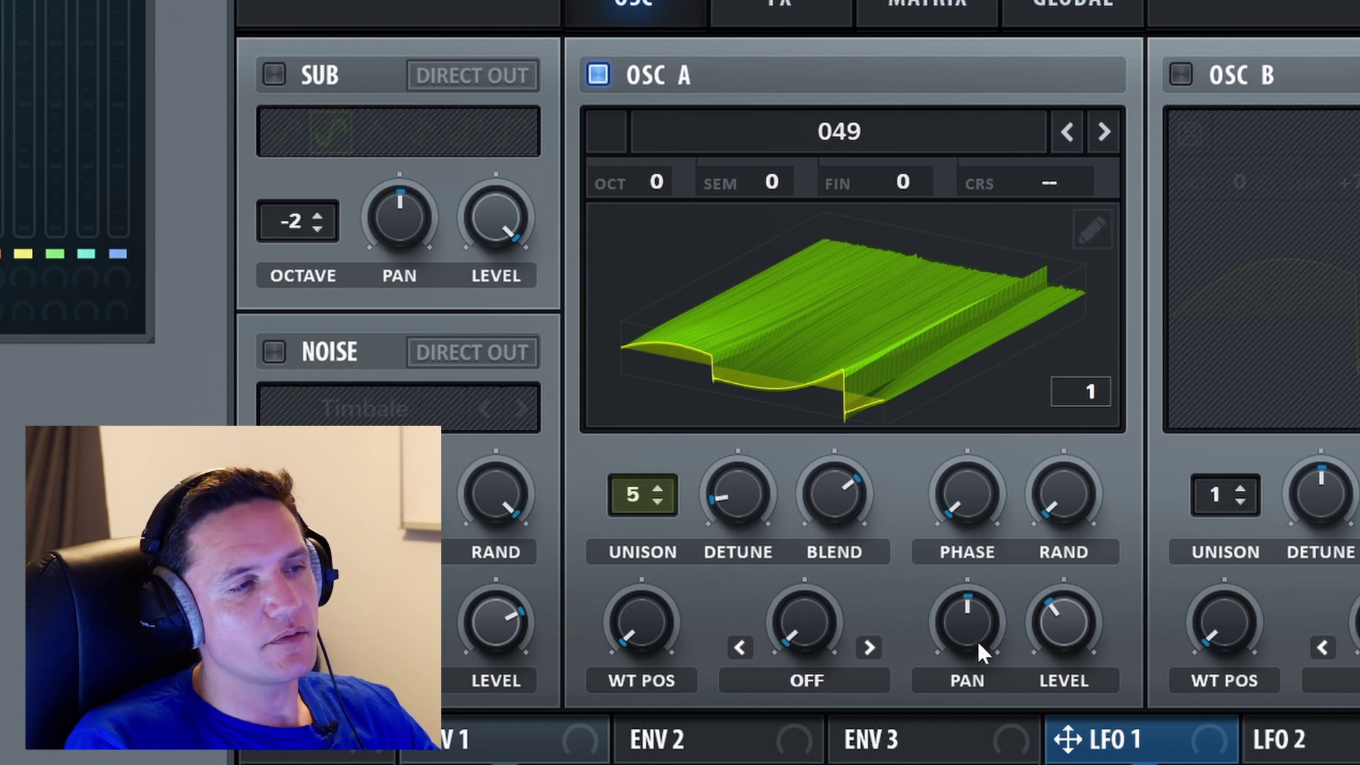
pyautogui.moveTo(971, 632); pyautogui.dragTo(1116, 344)
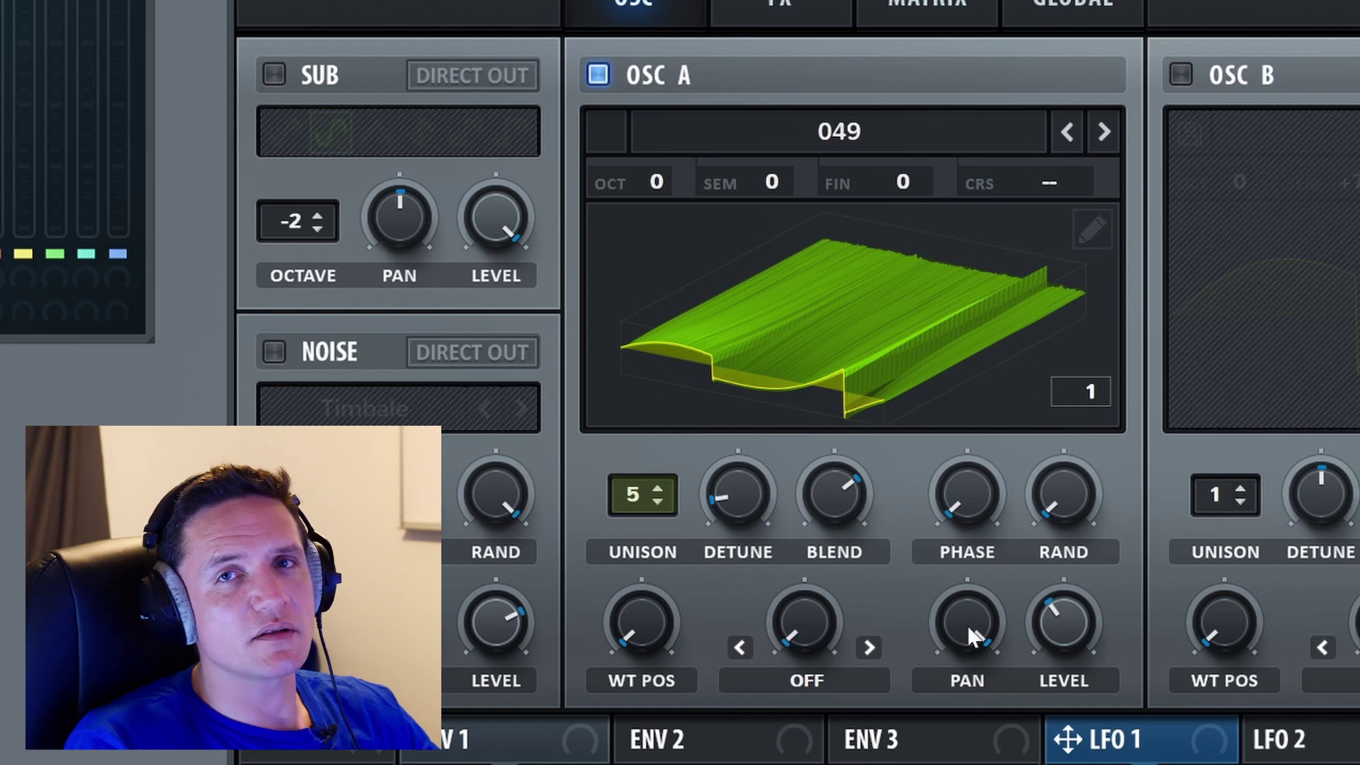
pyautogui.moveTo(967, 625); pyautogui.dragTo(967, 762)
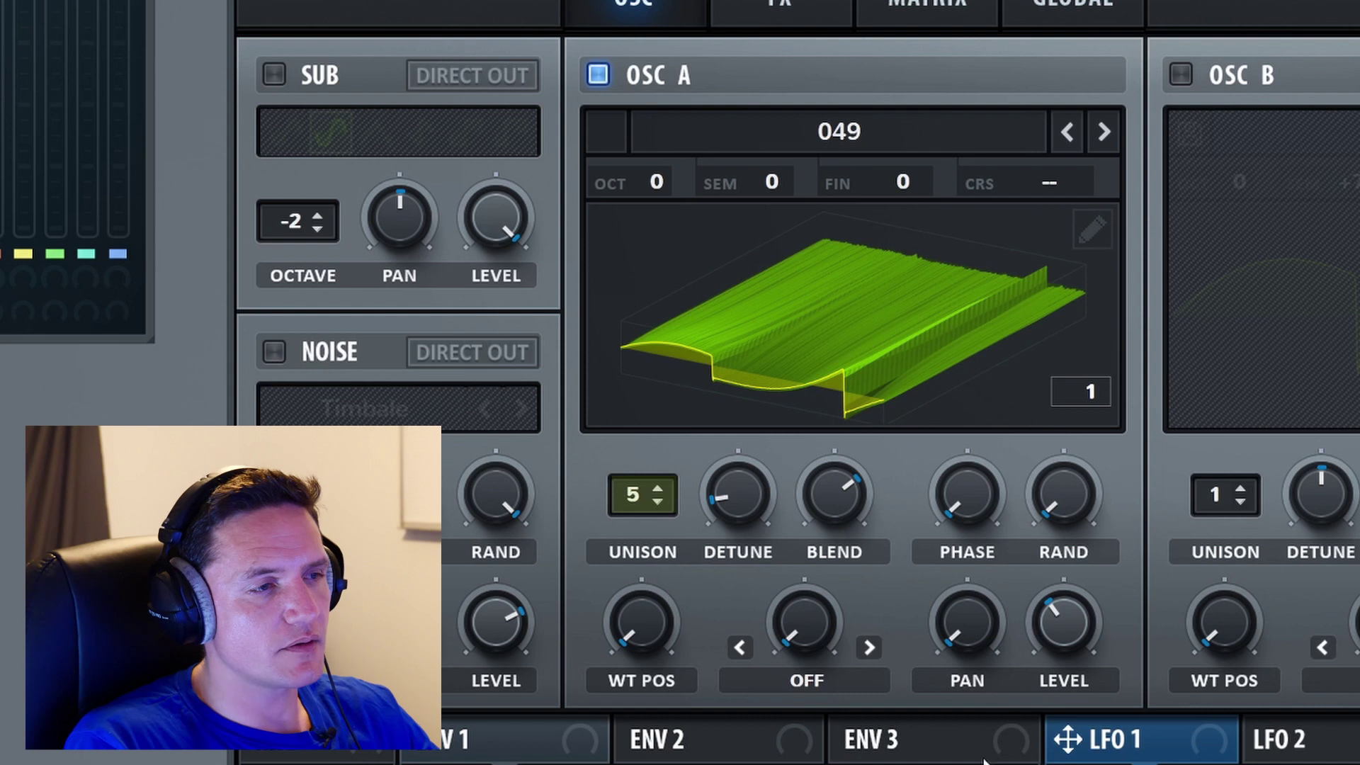
pyautogui.doubleClick(978, 648)
pyautogui.moveTo(1063, 623); pyautogui.dragTo(1070, 708)
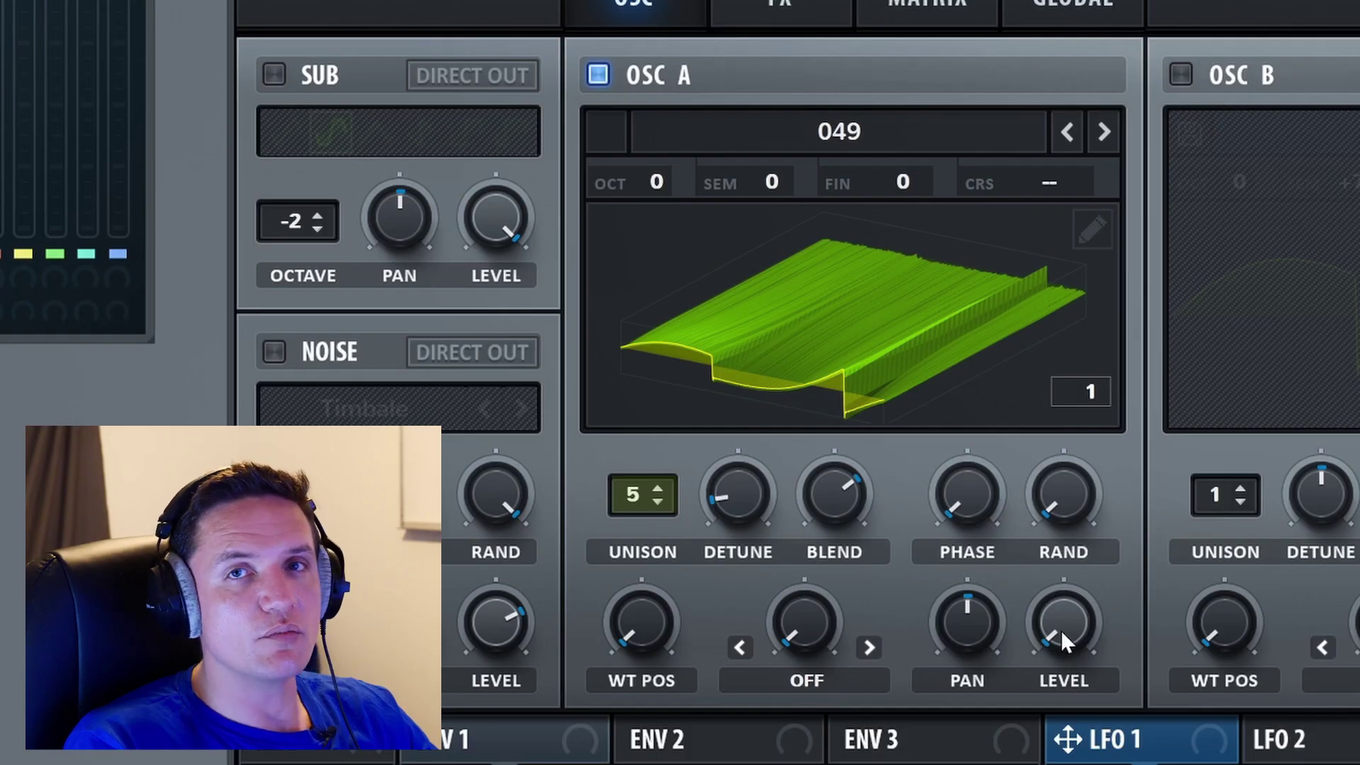
pyautogui.moveTo(1060, 624); pyautogui.dragTo(1065, 560)
pyautogui.moveTo(1088, 584)
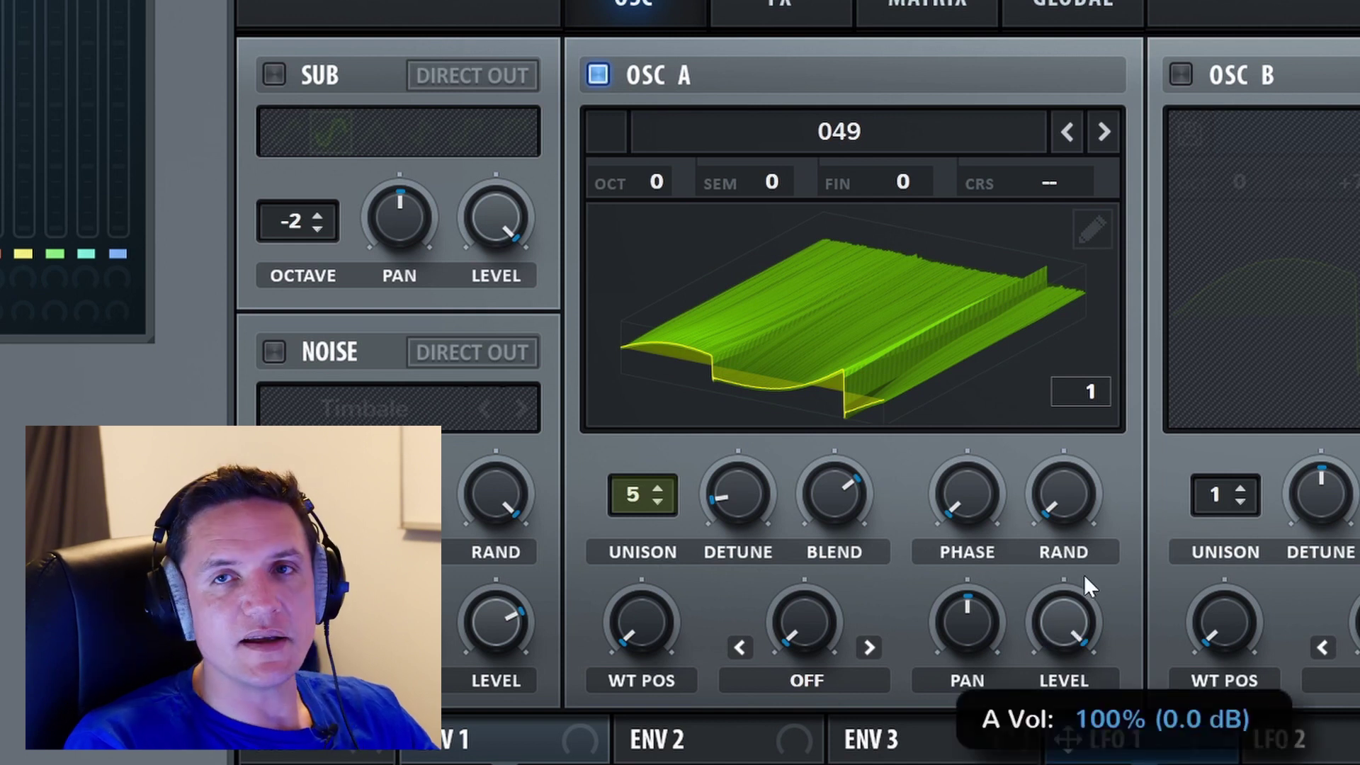
pyautogui.rightClick(1067, 616)
pyautogui.click(1133, 688)
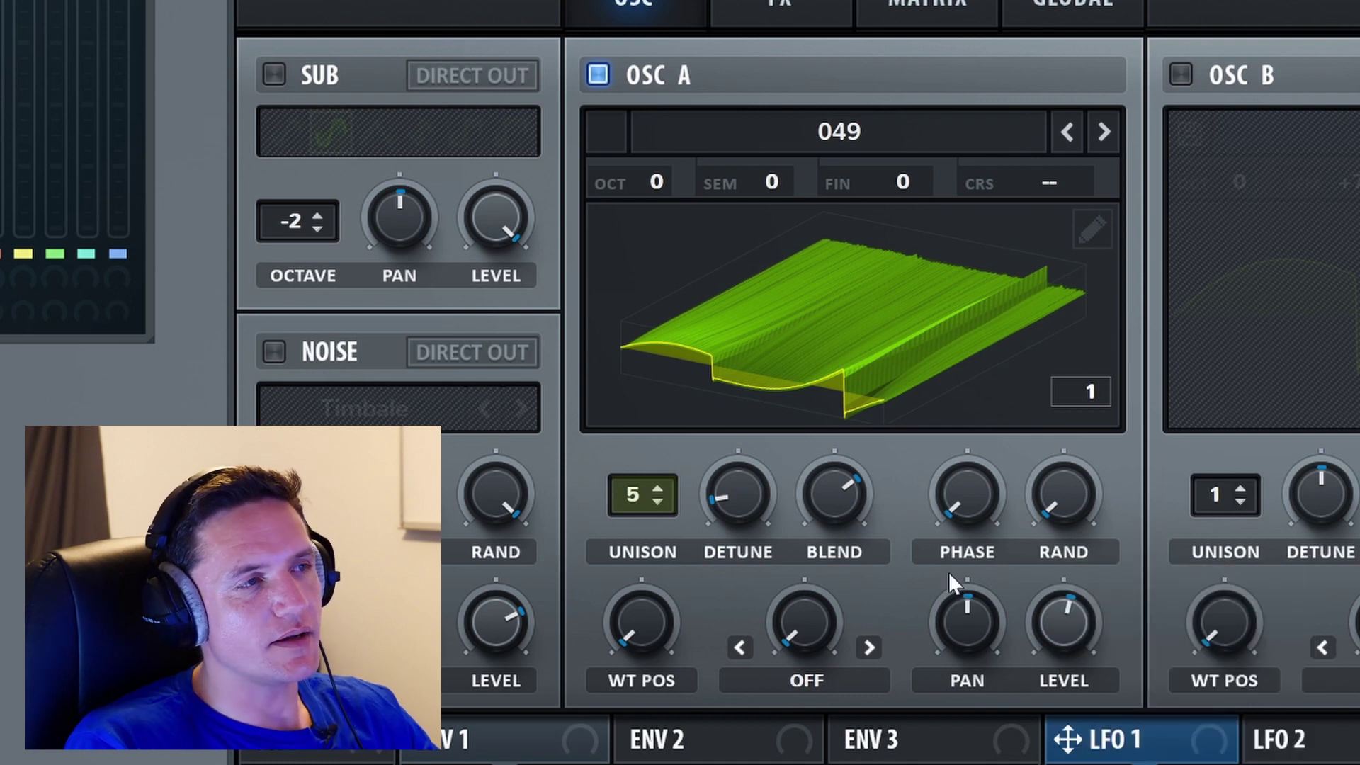